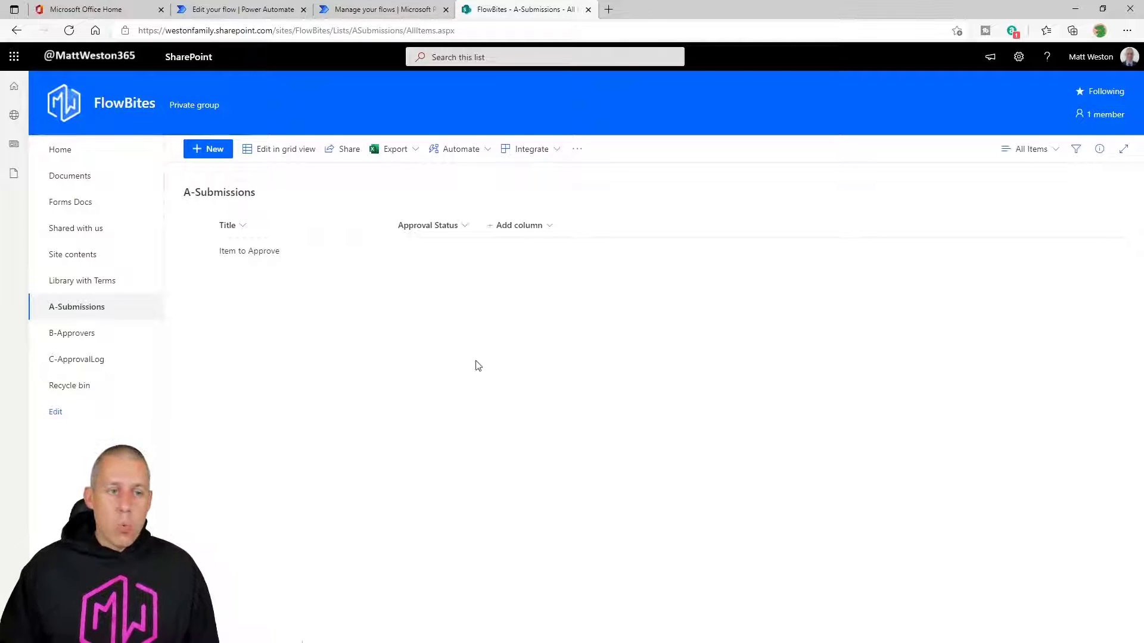
Review the B-Approvers list on the FlowBites site and return to the A-Submissions list.
left_click(123, 337)
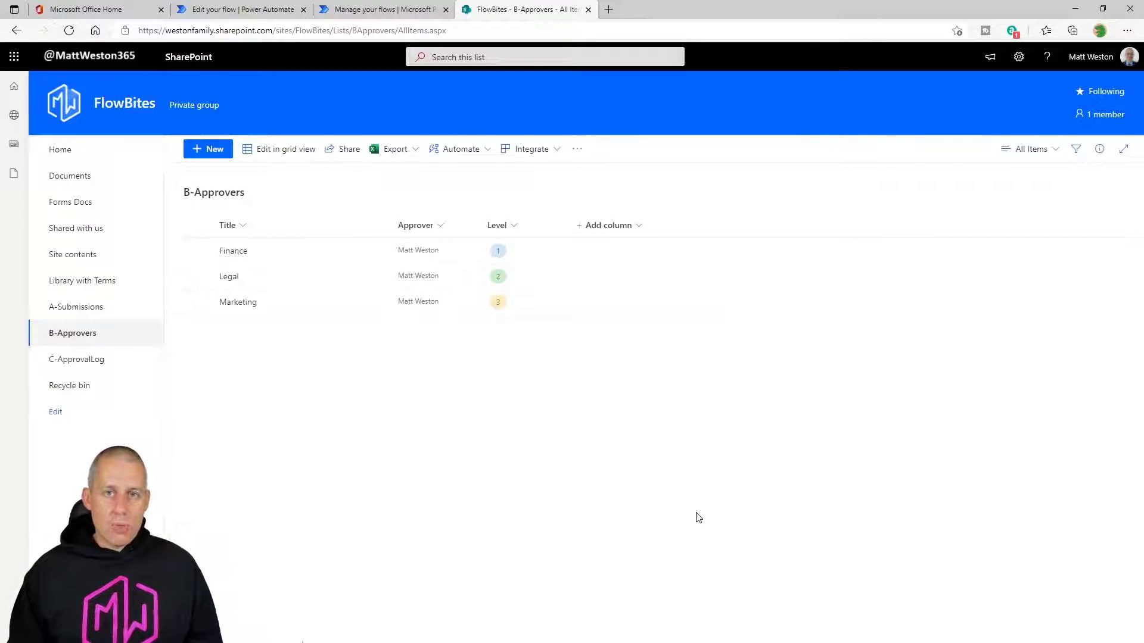
left_click(119, 315)
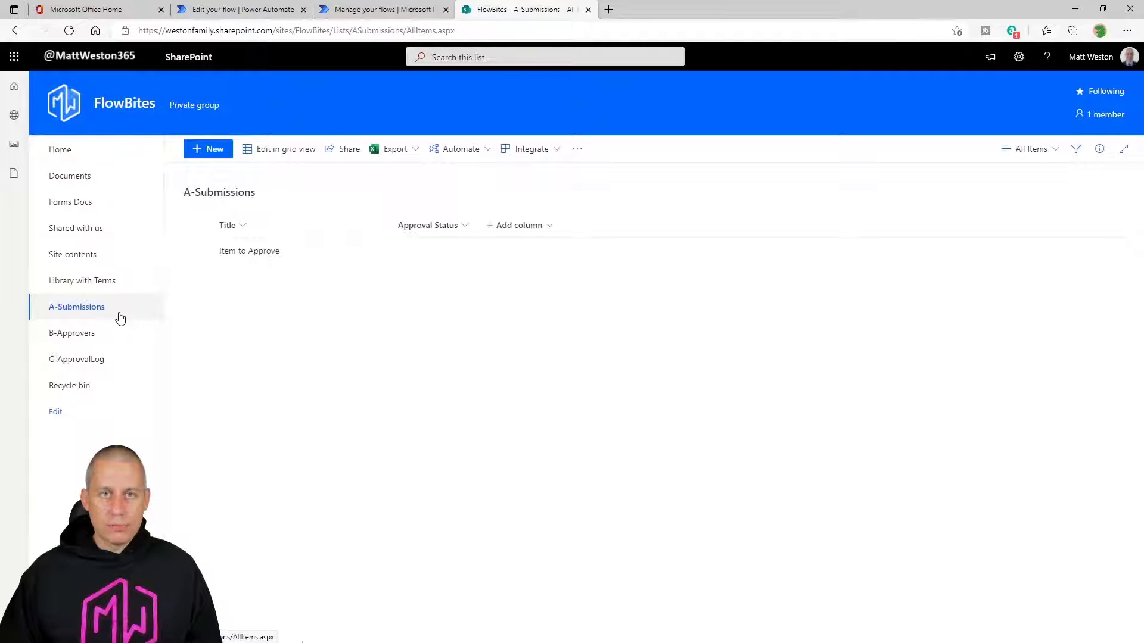
Switch to the Sequential Approval flow in Power Automate and add a SharePoint Get items action after Get item - Submission.
left_click(244, 9)
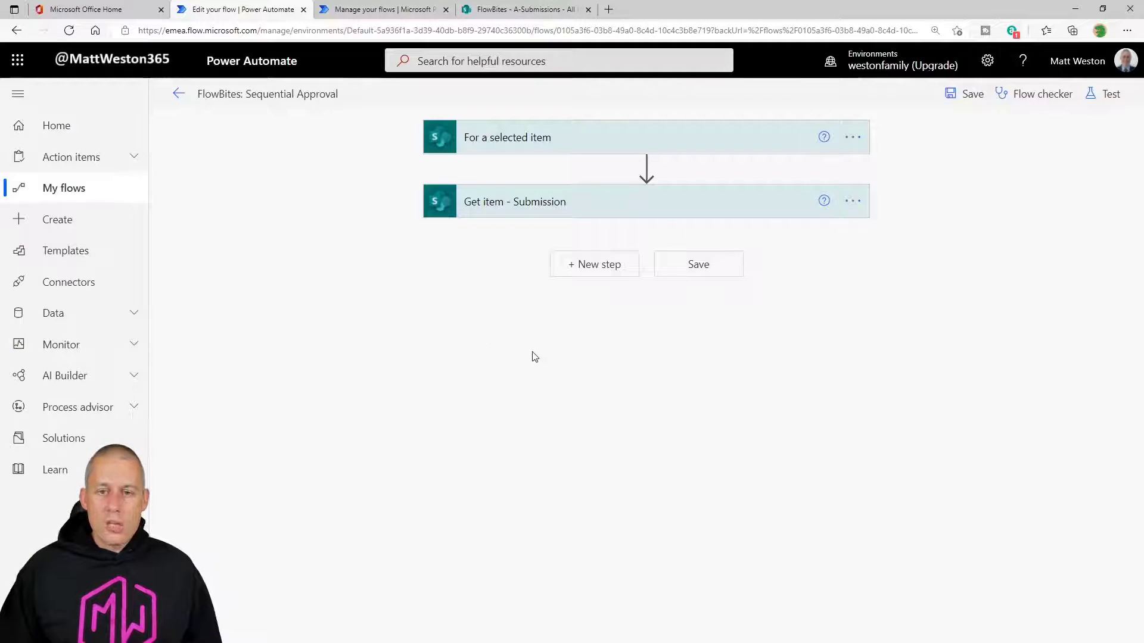
left_click(578, 267)
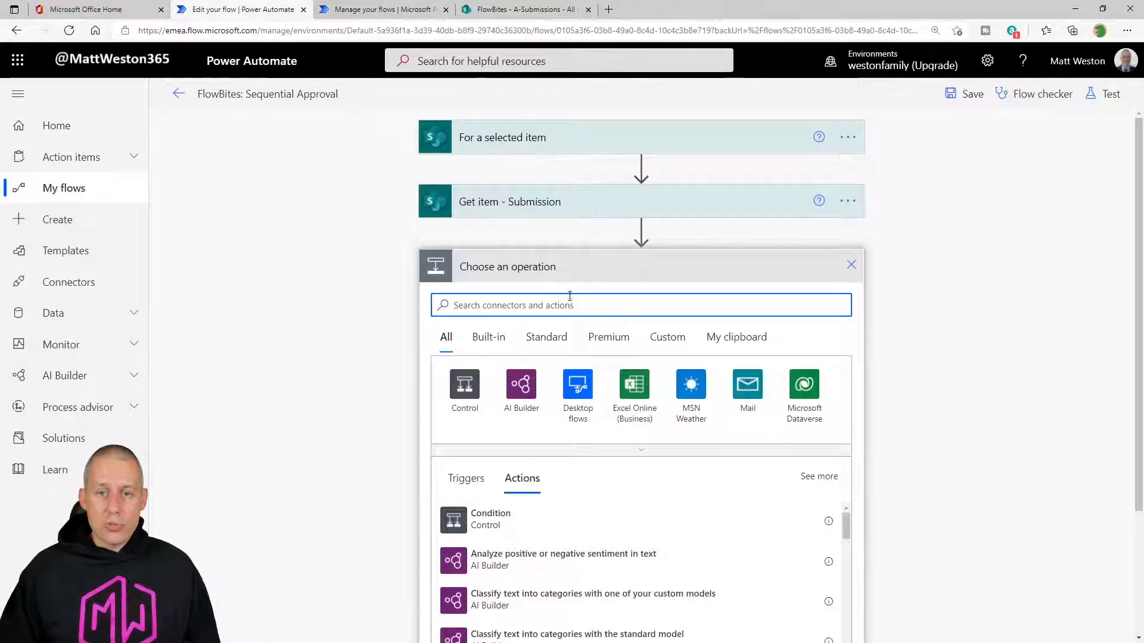
type("Get Items")
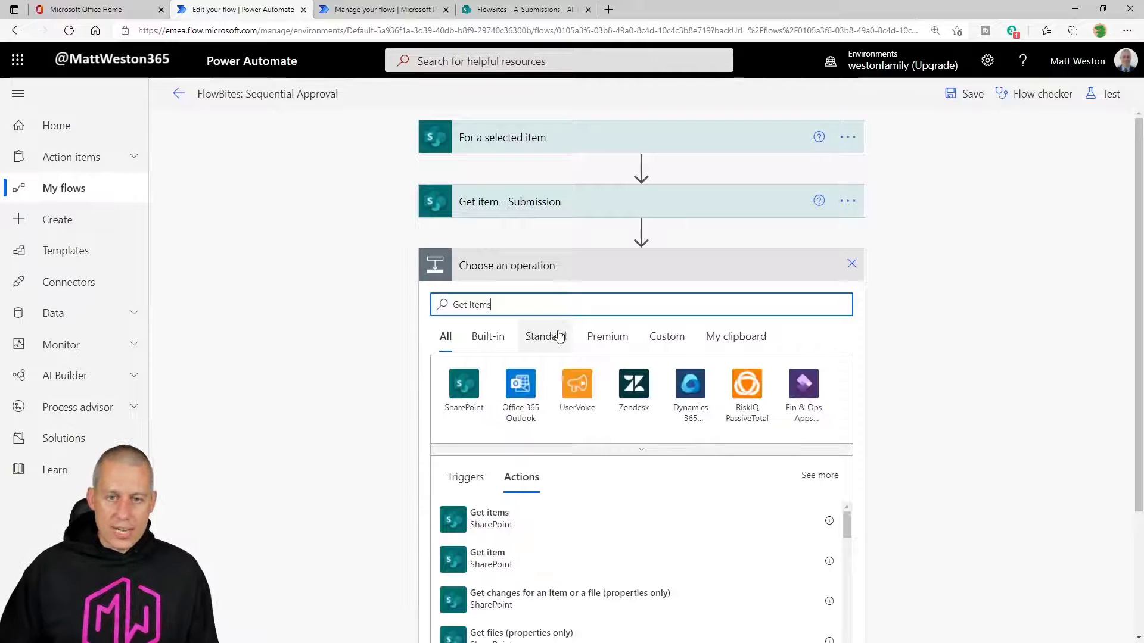
scroll(503, 447, "down", 1)
left_click(503, 447)
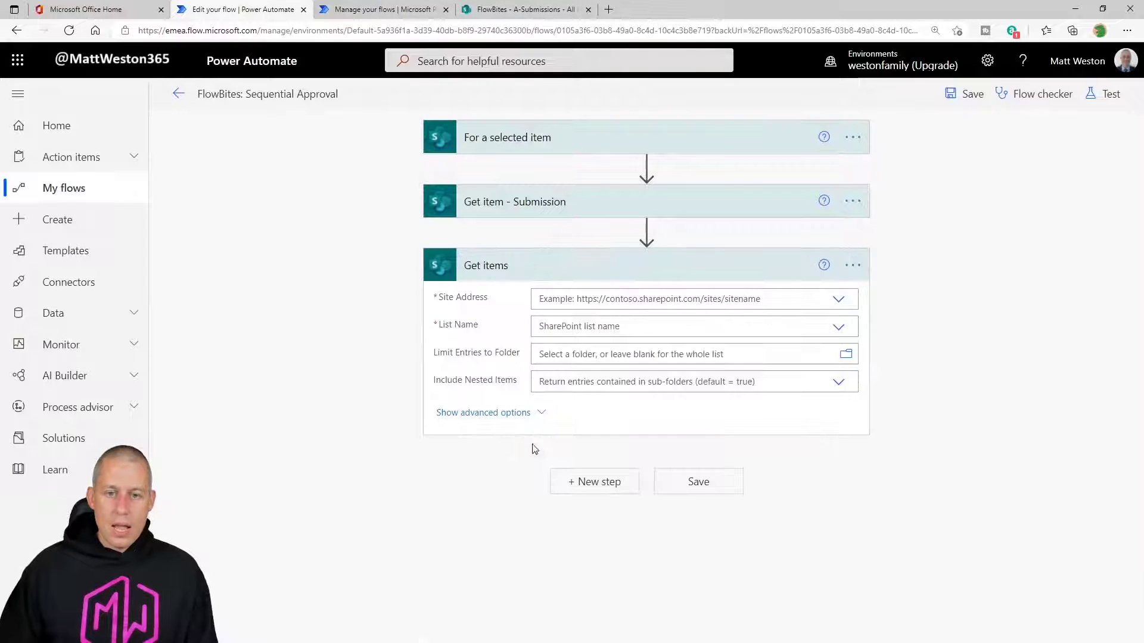
Point the Get items action to the FlowBites site and the B-Approvers list.
left_click(641, 300)
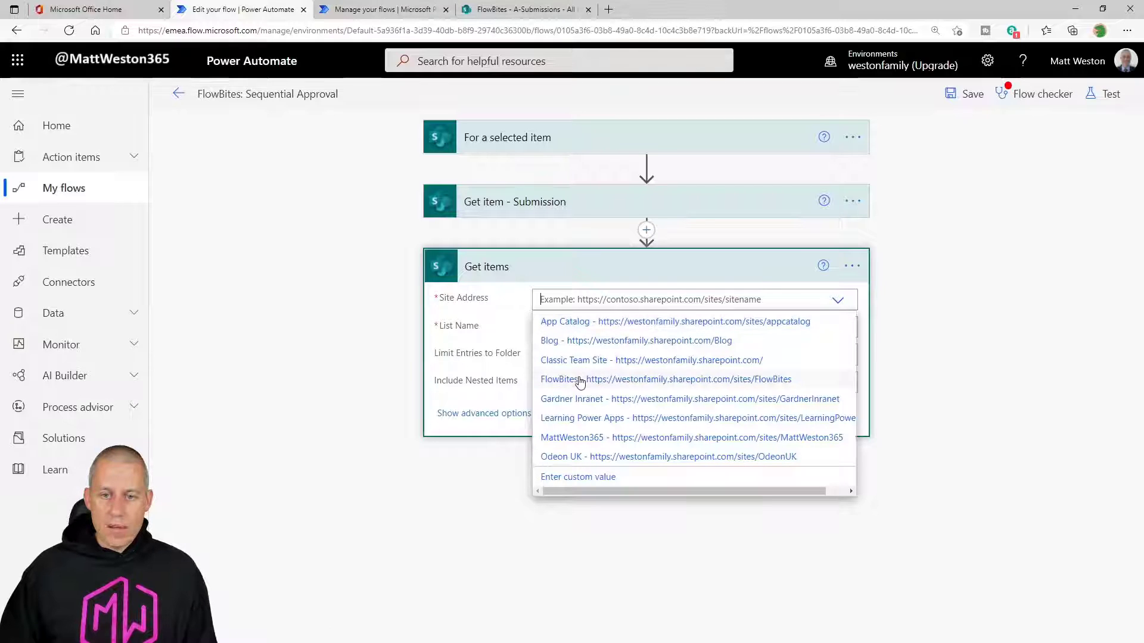
left_click(590, 378)
left_click(620, 326)
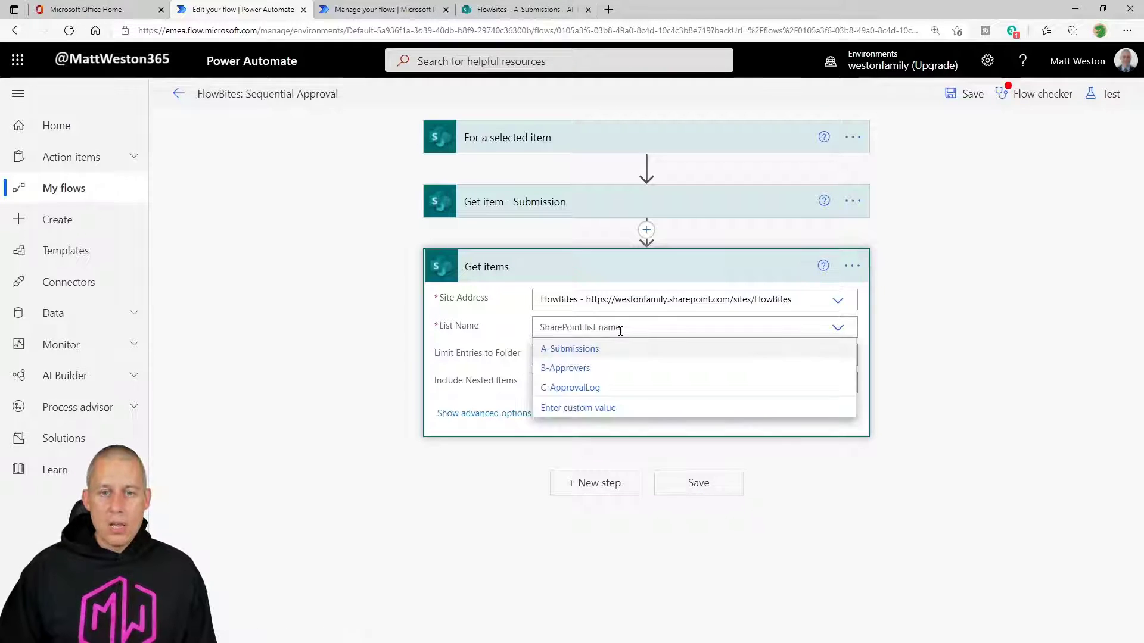
left_click(587, 371)
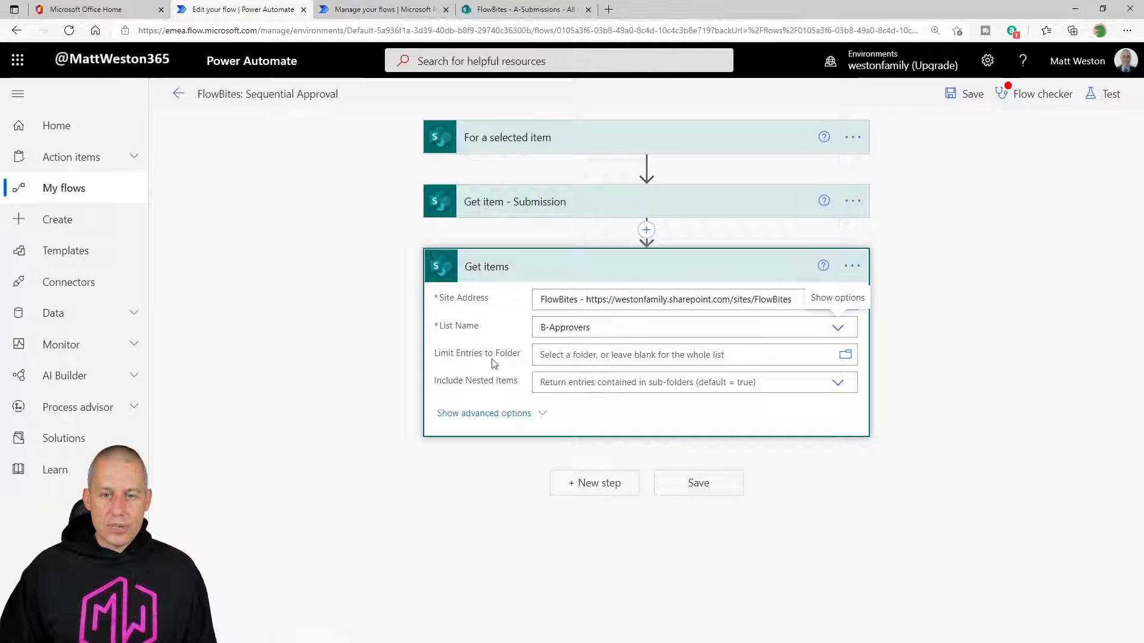
Order the items retrieved by the Get items action with the query "Level asc".
left_click(535, 413)
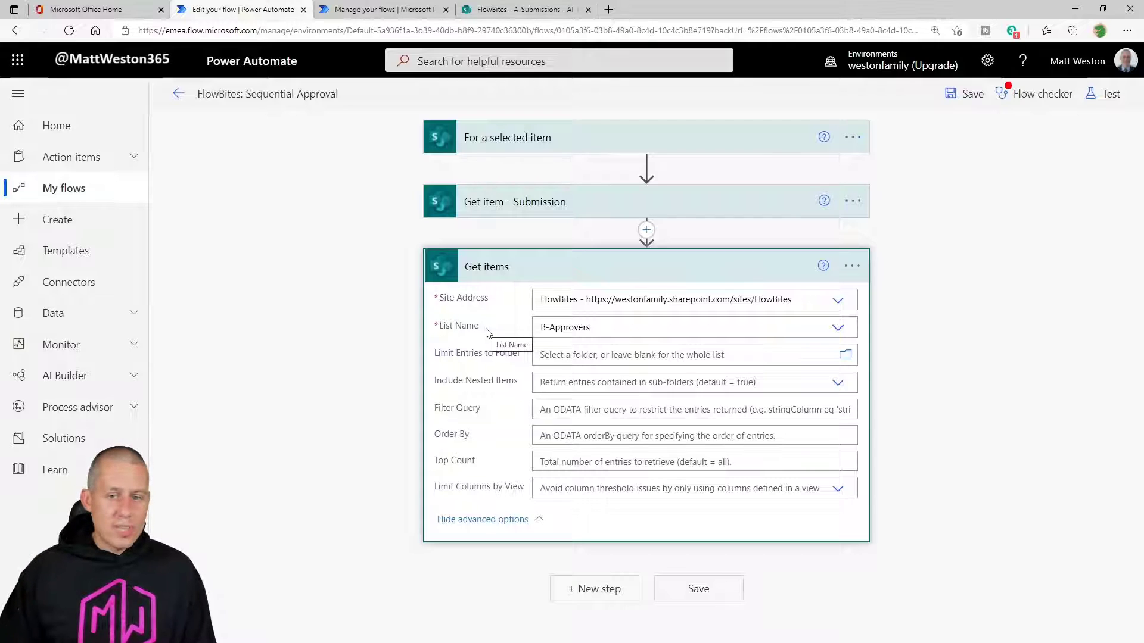
left_click(601, 443)
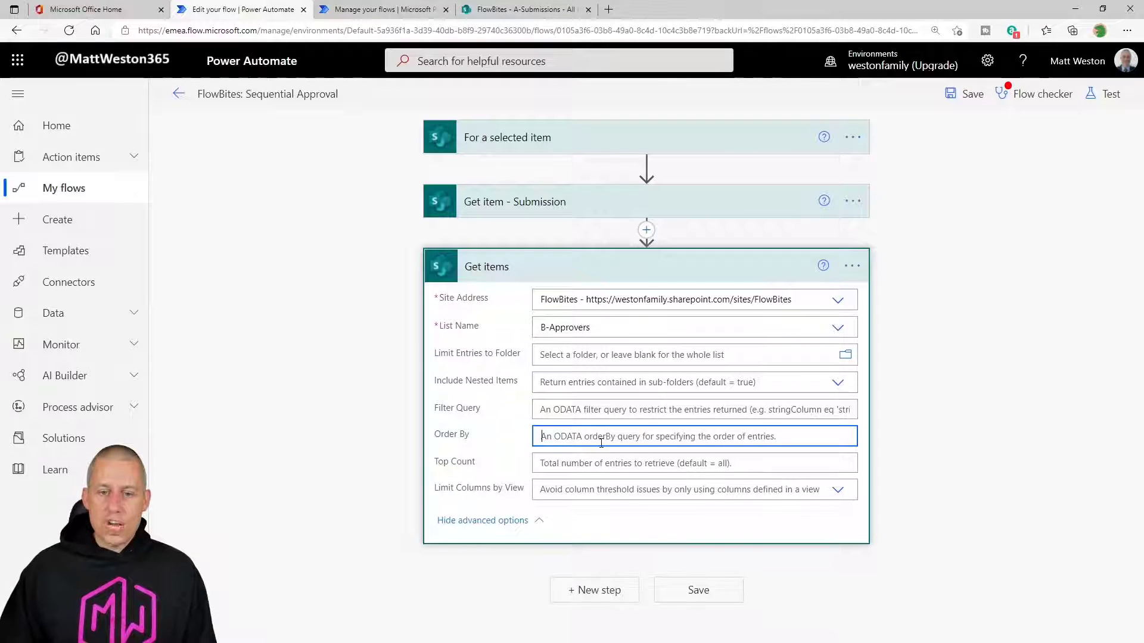
type("Level")
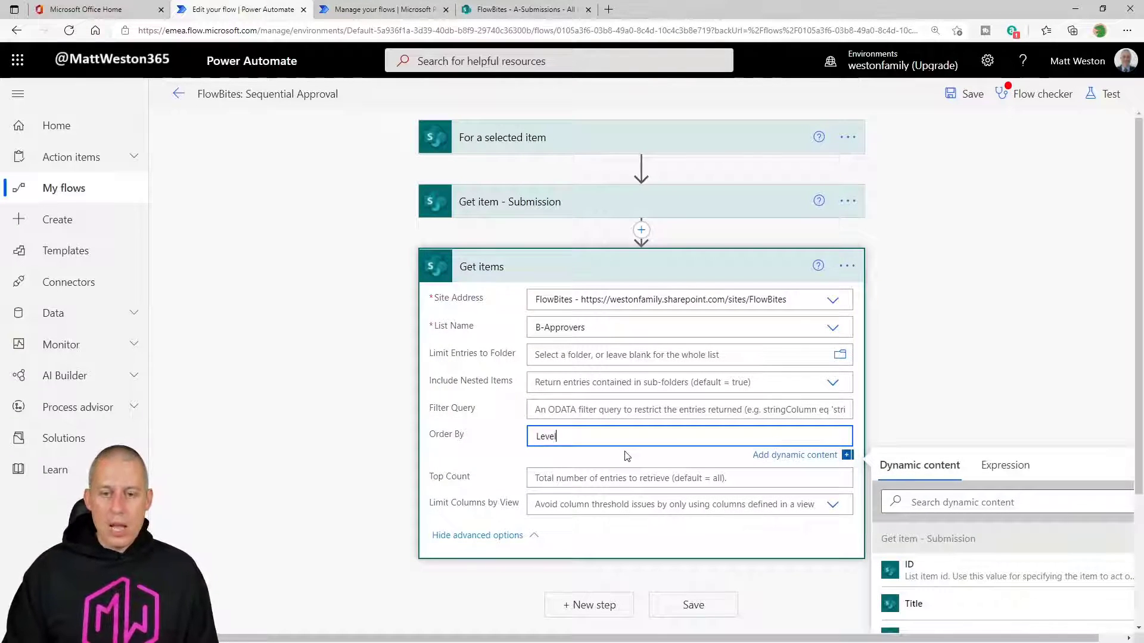
type(" asc")
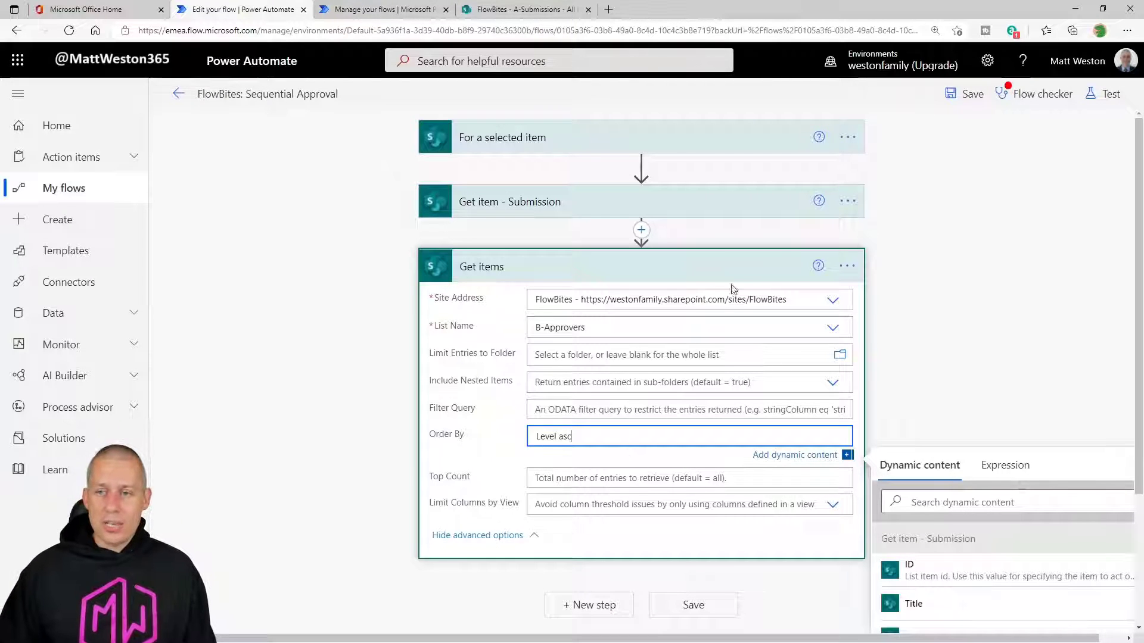
Rename the Get items action to "Get items - Approvers" and collapse it.
left_click(846, 266)
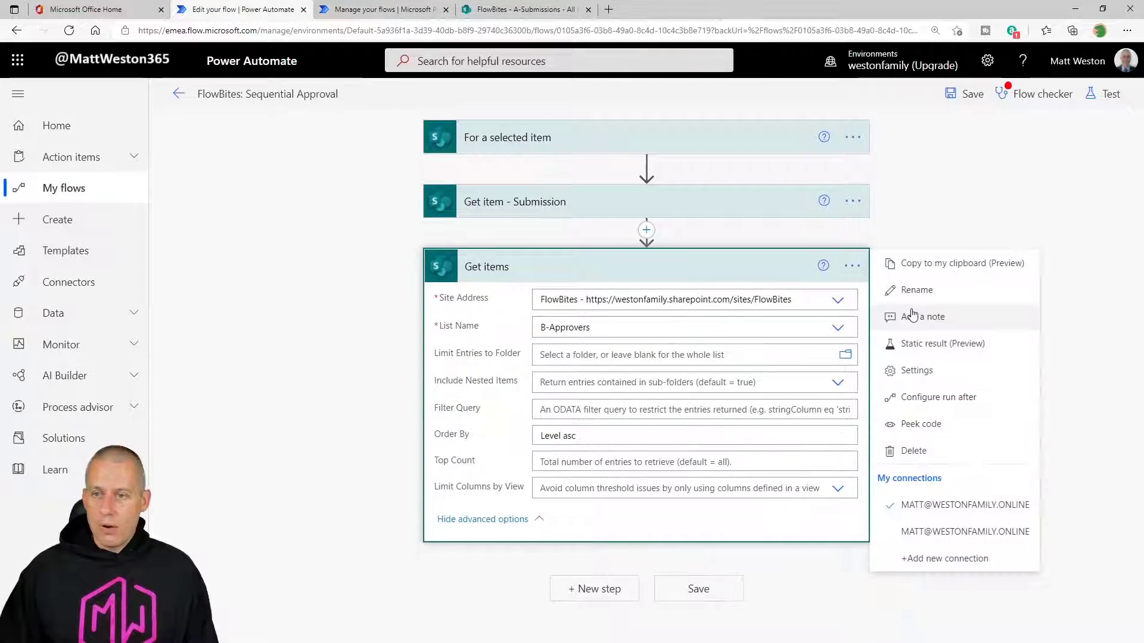
left_click(908, 289)
left_click(557, 264)
type("- Approvers")
key("Return")
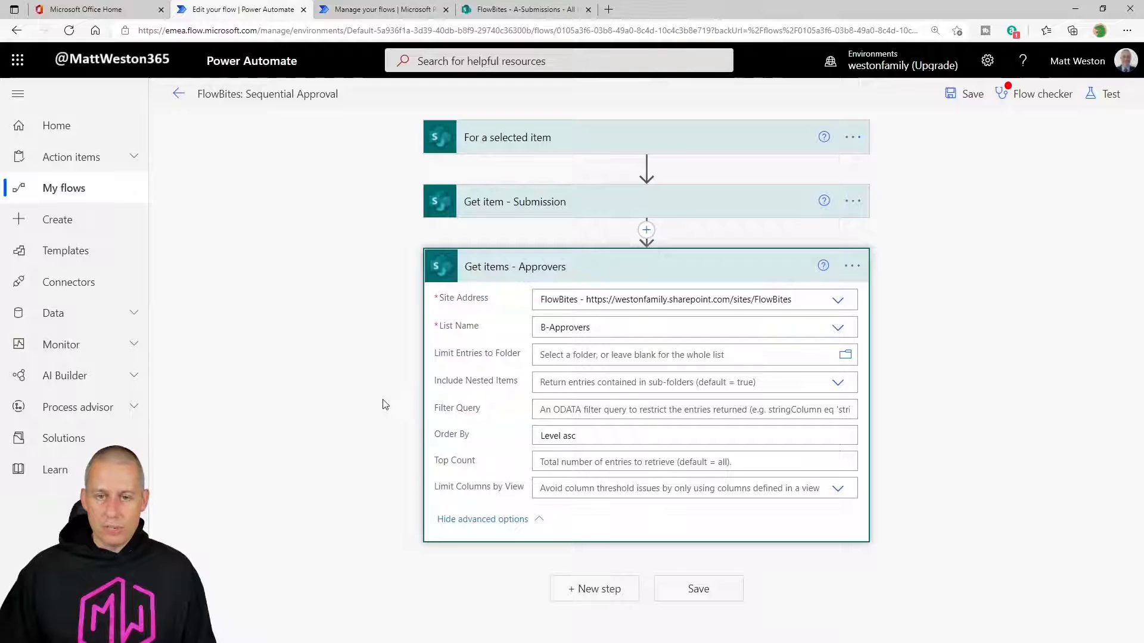
left_click(600, 263)
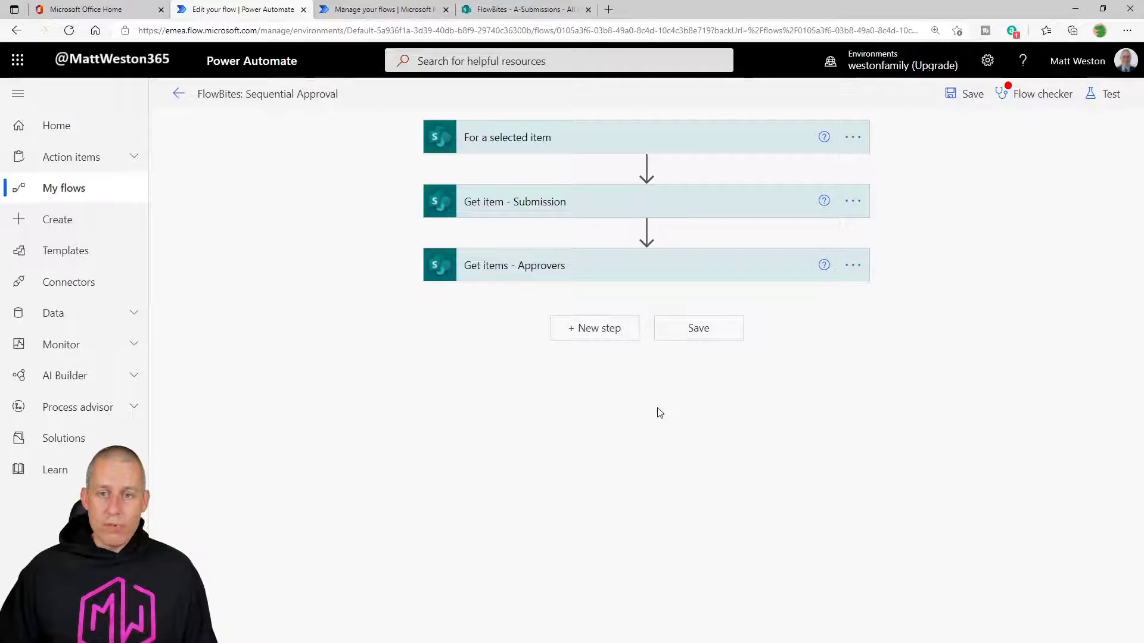
Add a Start and wait for an approval action with the approval type "Approve/Reject - Everyone must approve".
left_click(604, 331)
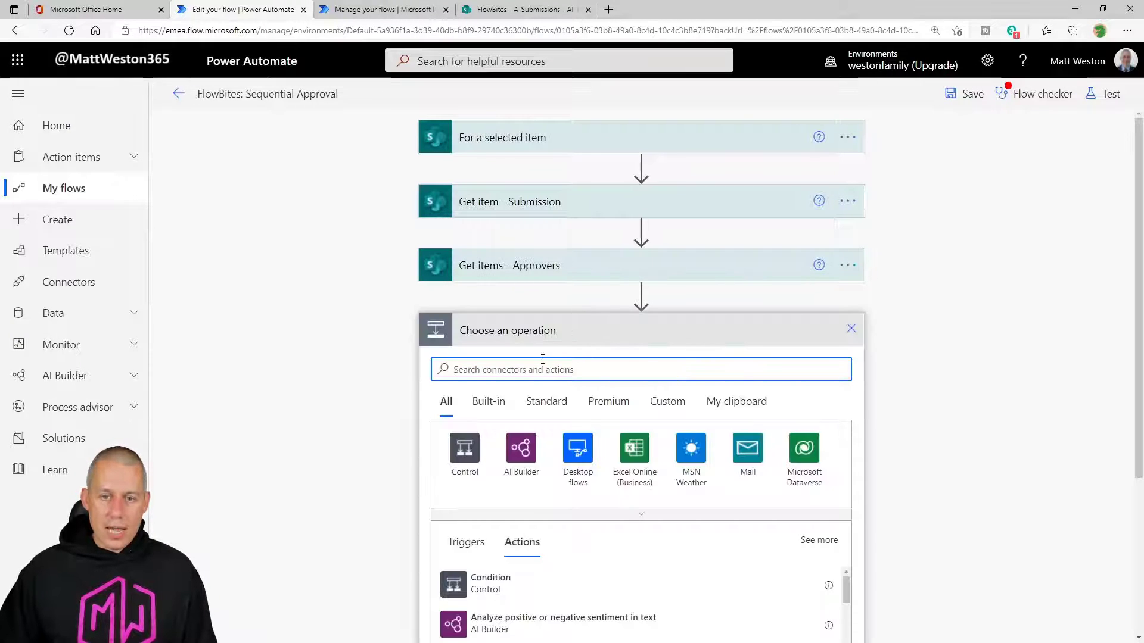
type("approval")
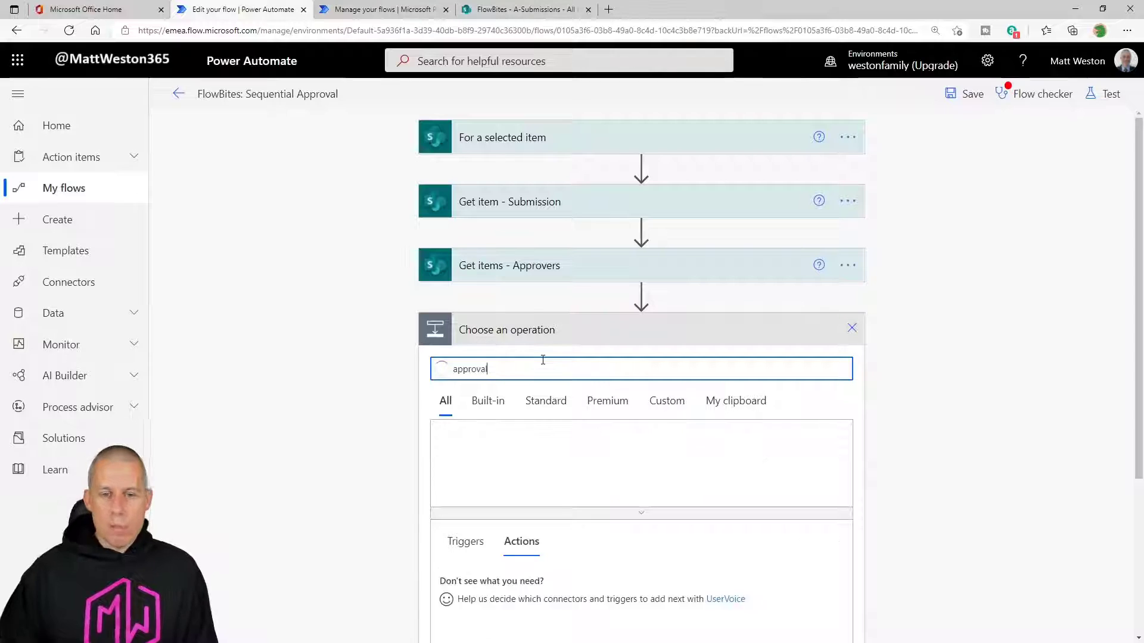
scroll(568, 384, "down", 4)
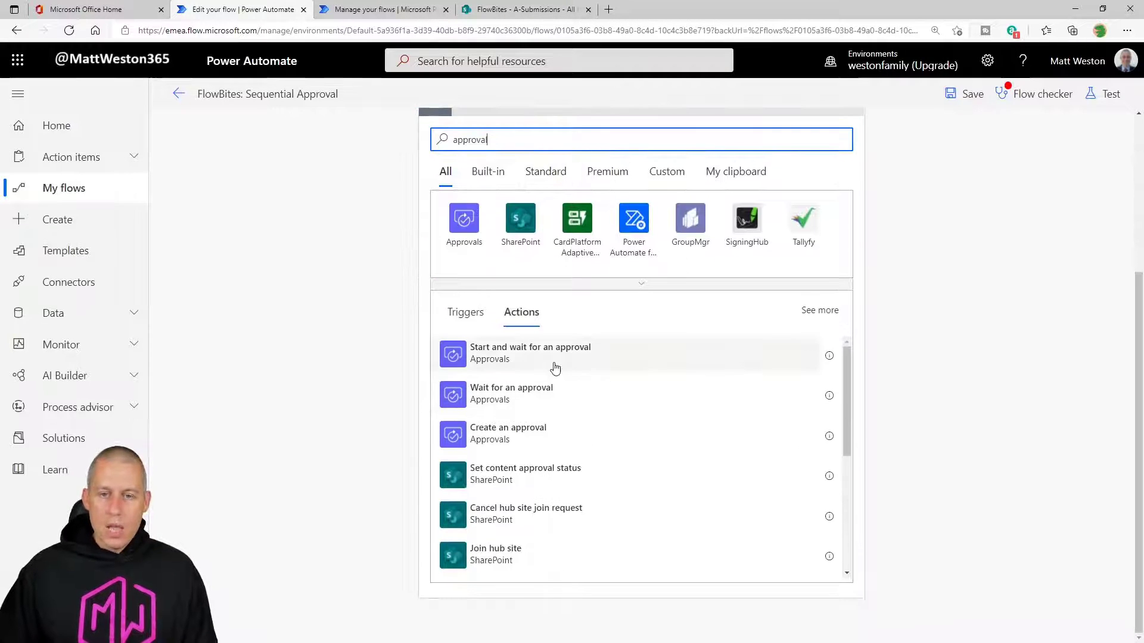
left_click(498, 356)
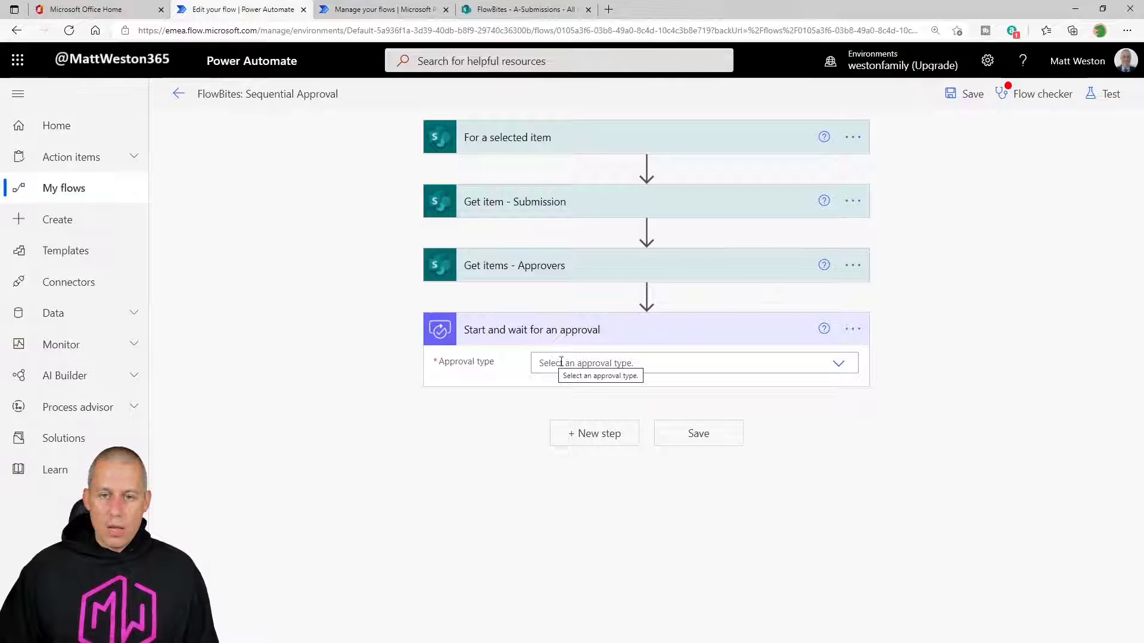
left_click(628, 363)
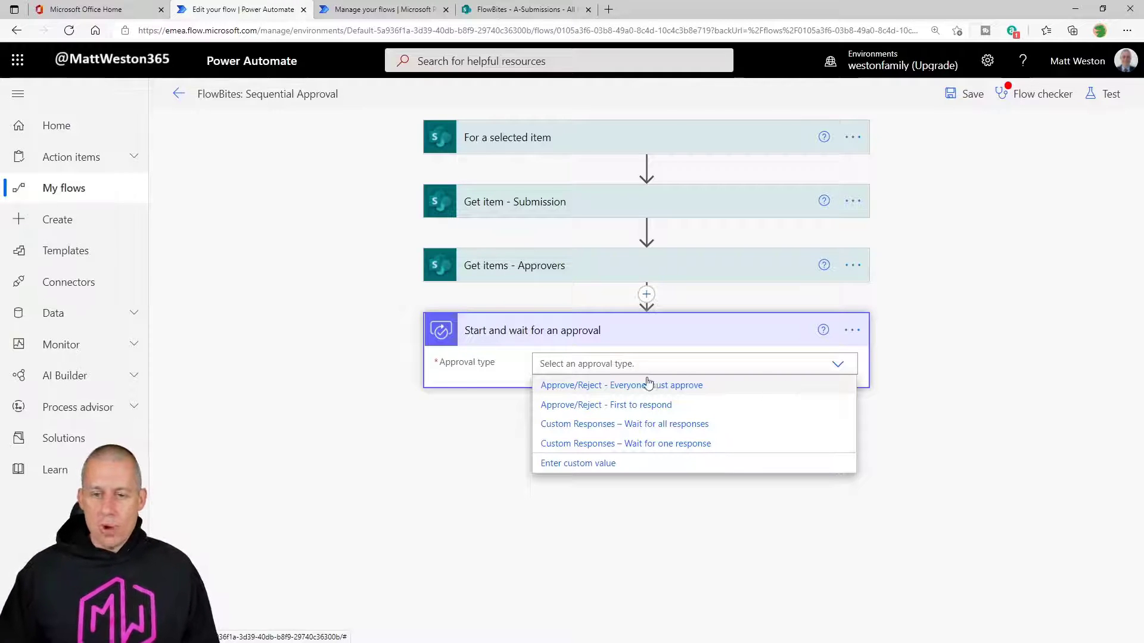
left_click(661, 392)
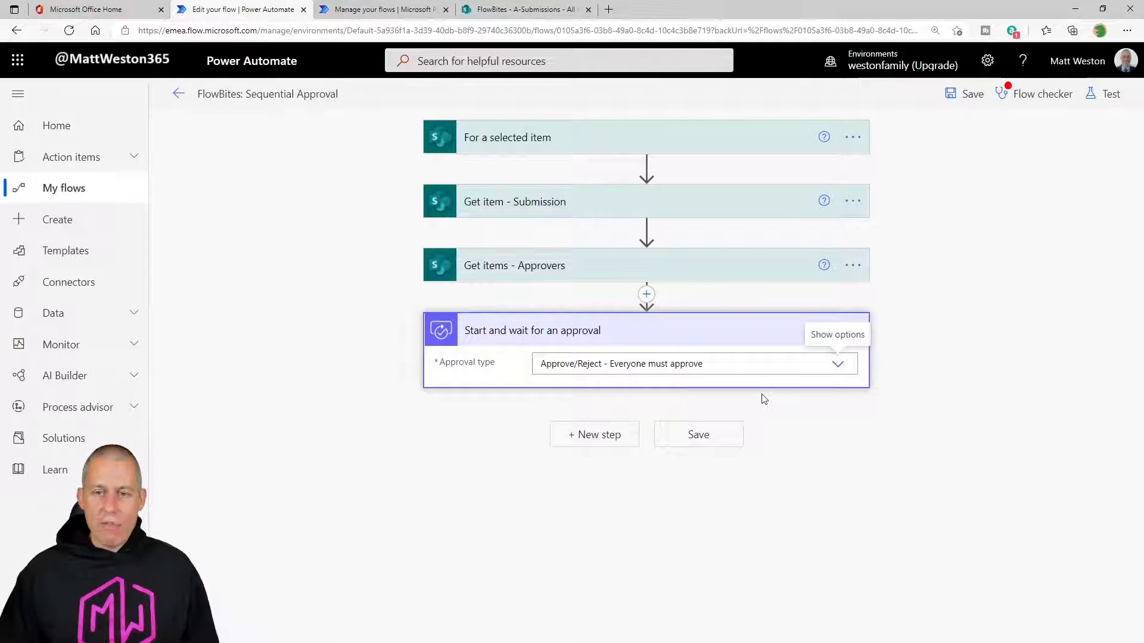
left_click(681, 387)
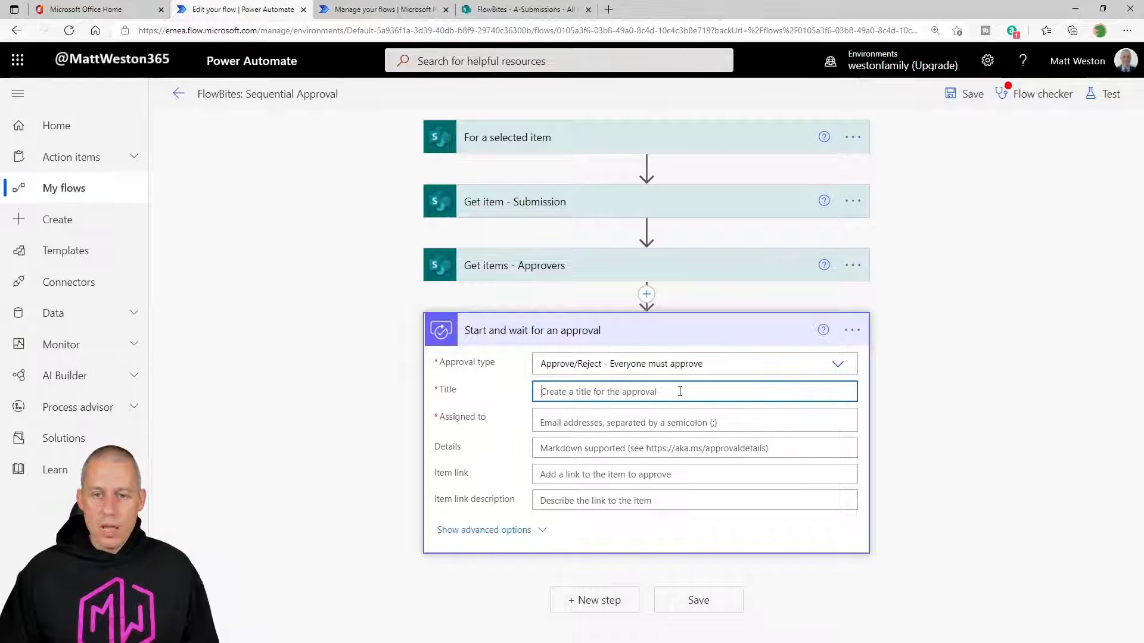
left_click(932, 461)
scroll(947, 429, "down", 1)
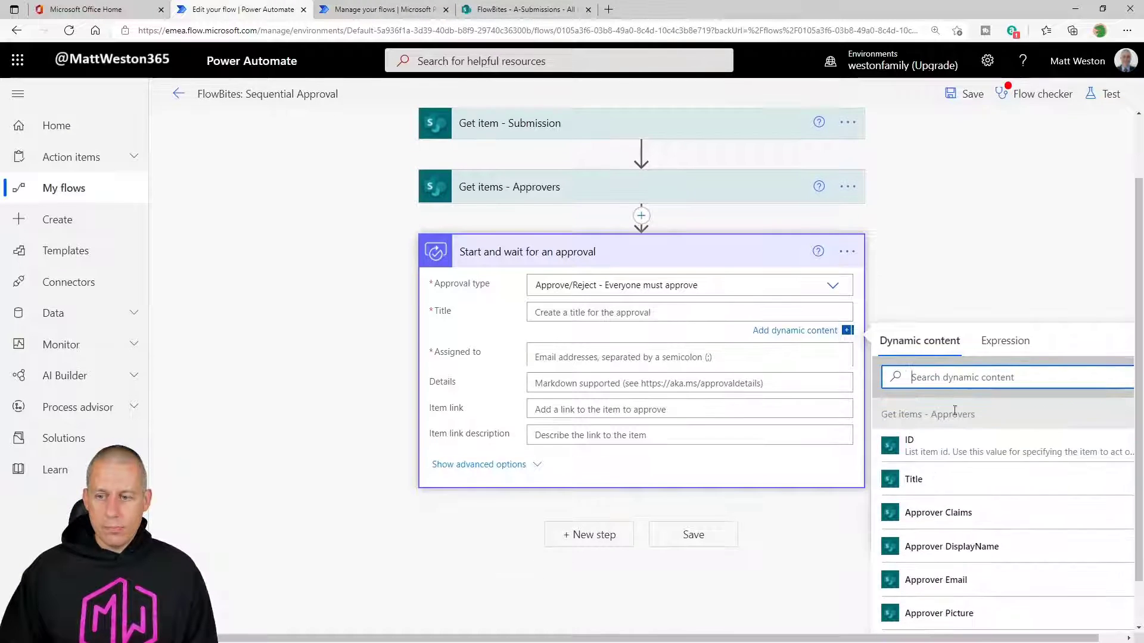
type("Approval for")
scroll(969, 381, "up", 1)
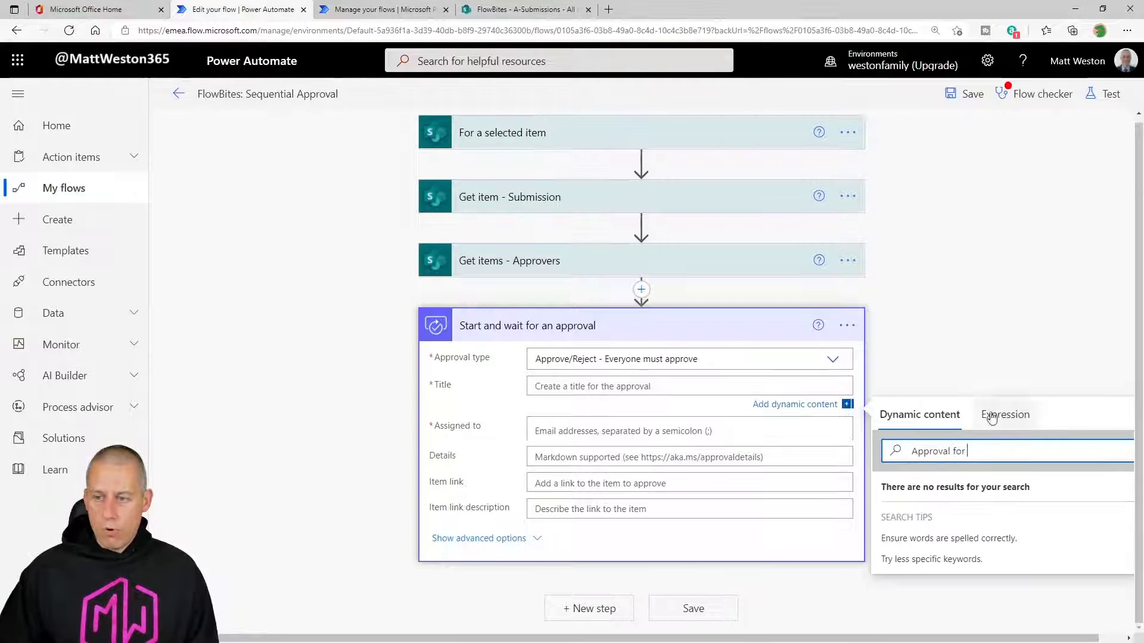
key("ctrl+a")
key("BackSpace")
Set the approval's title to "Approval for" followed by the Title value from Get item - Submission.
left_click(599, 314)
type("Approval for")
left_click(933, 381)
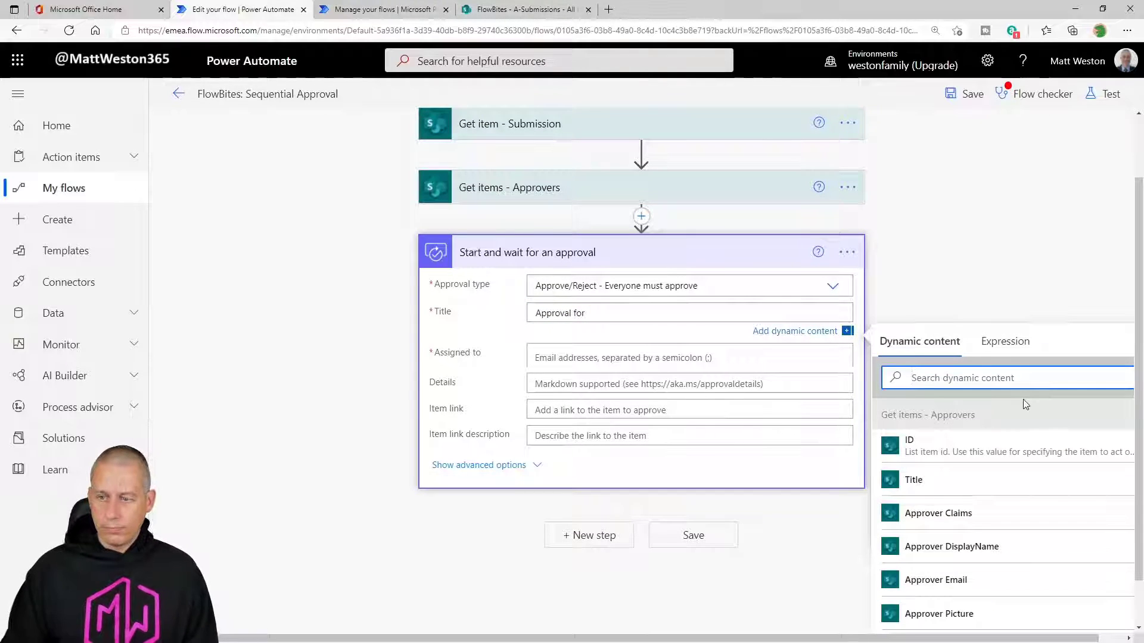
type("Title")
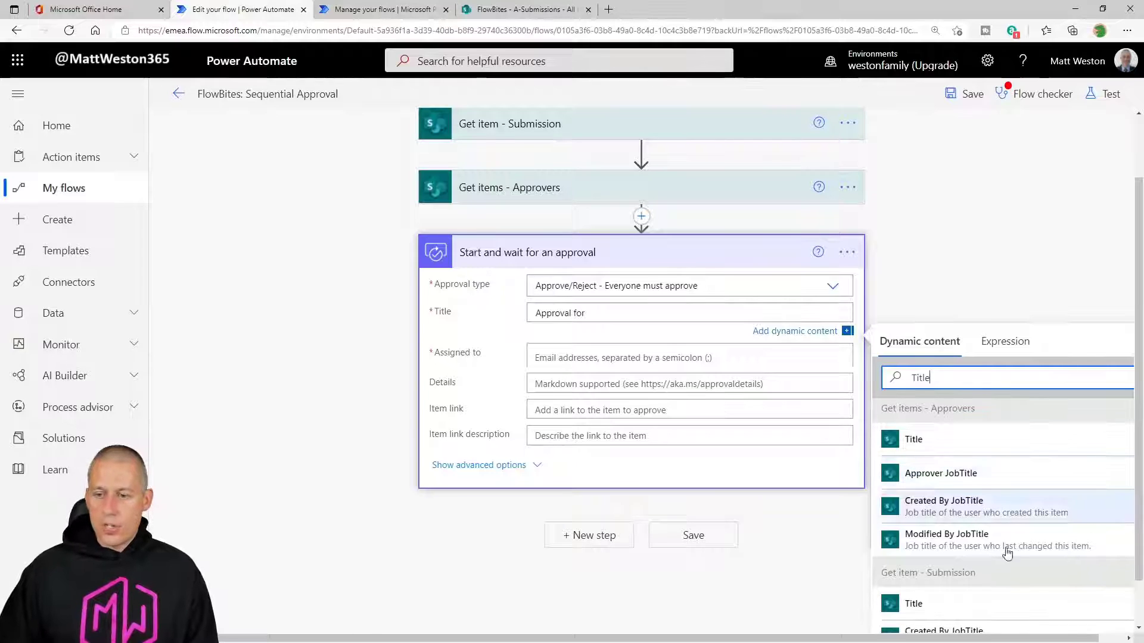
left_click(966, 608)
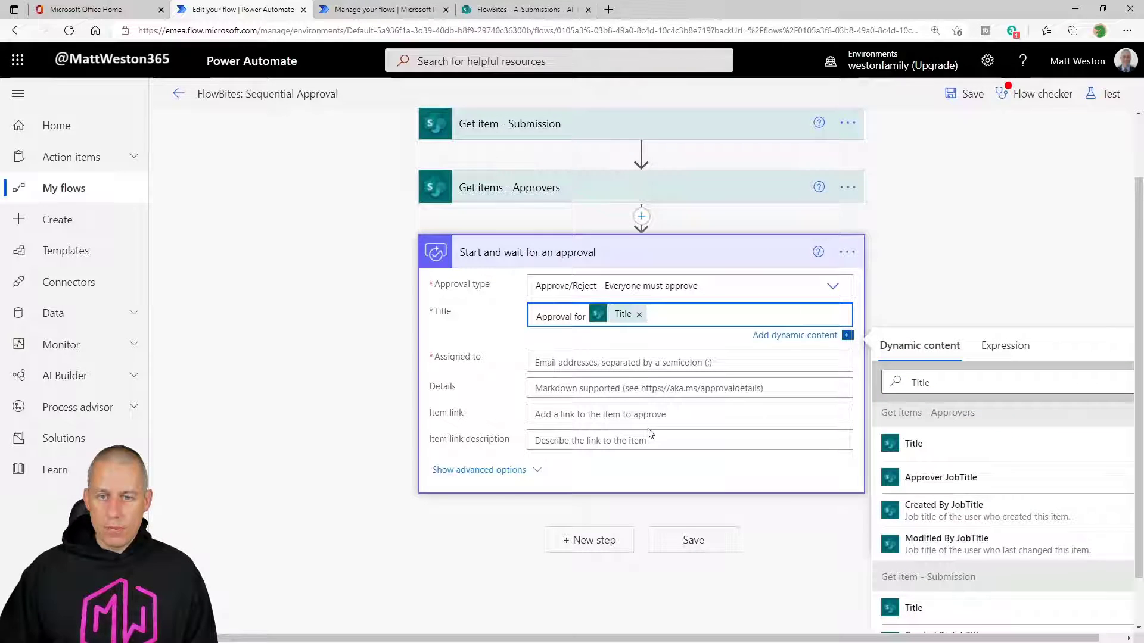
Assign the approval to the Approver Email value from Get items - Approvers.
left_click(567, 360)
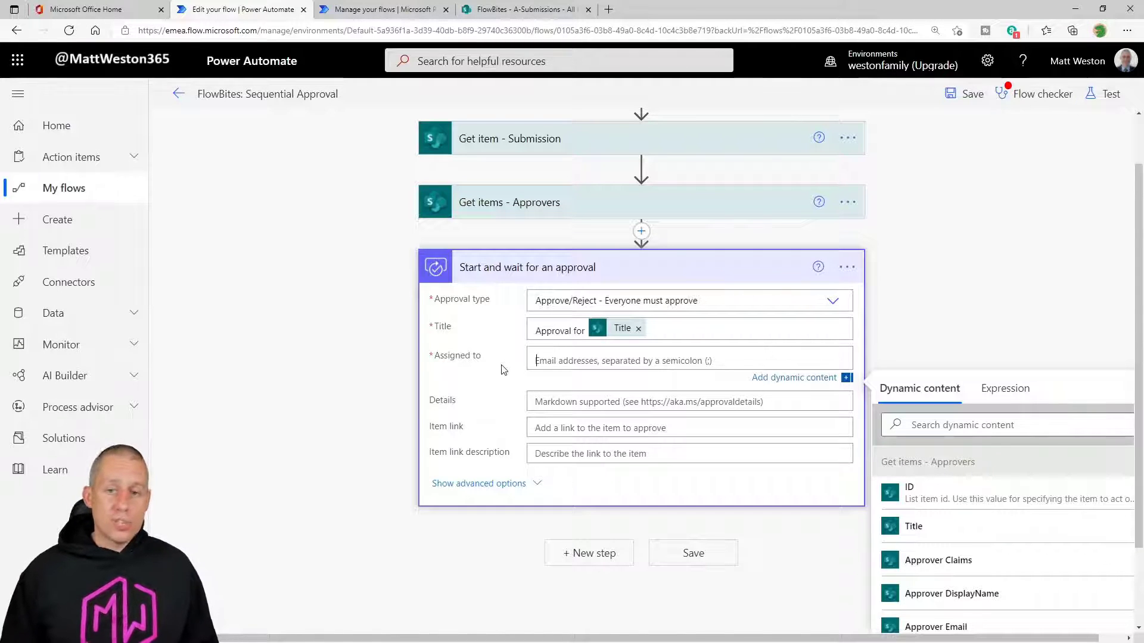
left_click(653, 367)
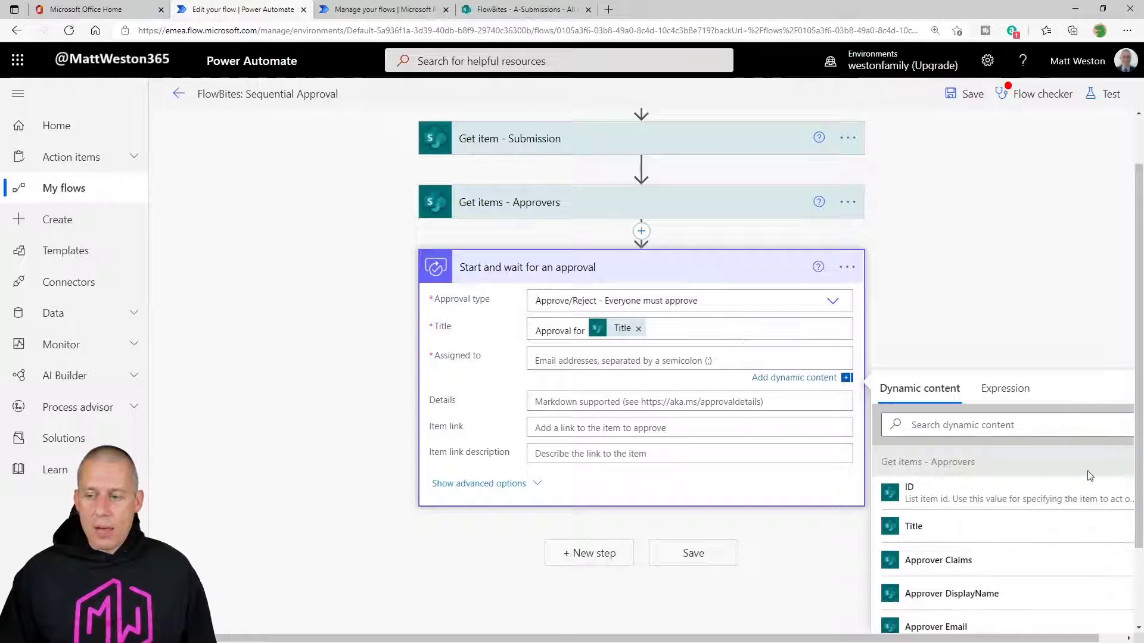
scroll(1097, 503, "down", 2)
left_click_drag(1036, 639, 1063, 641)
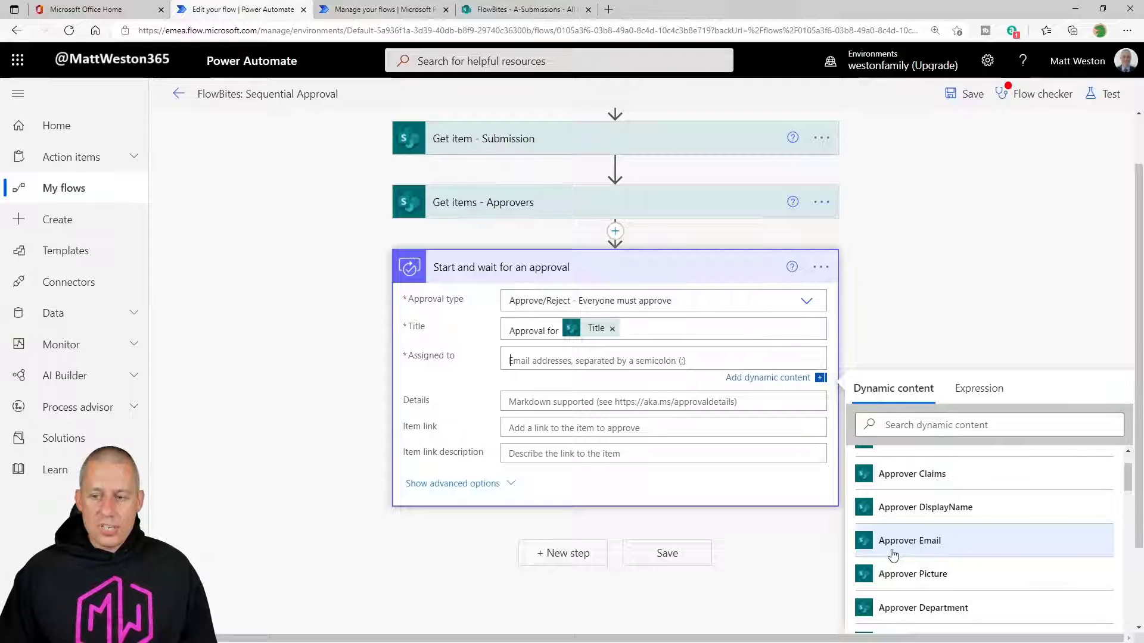
scroll(979, 552, "up", 2)
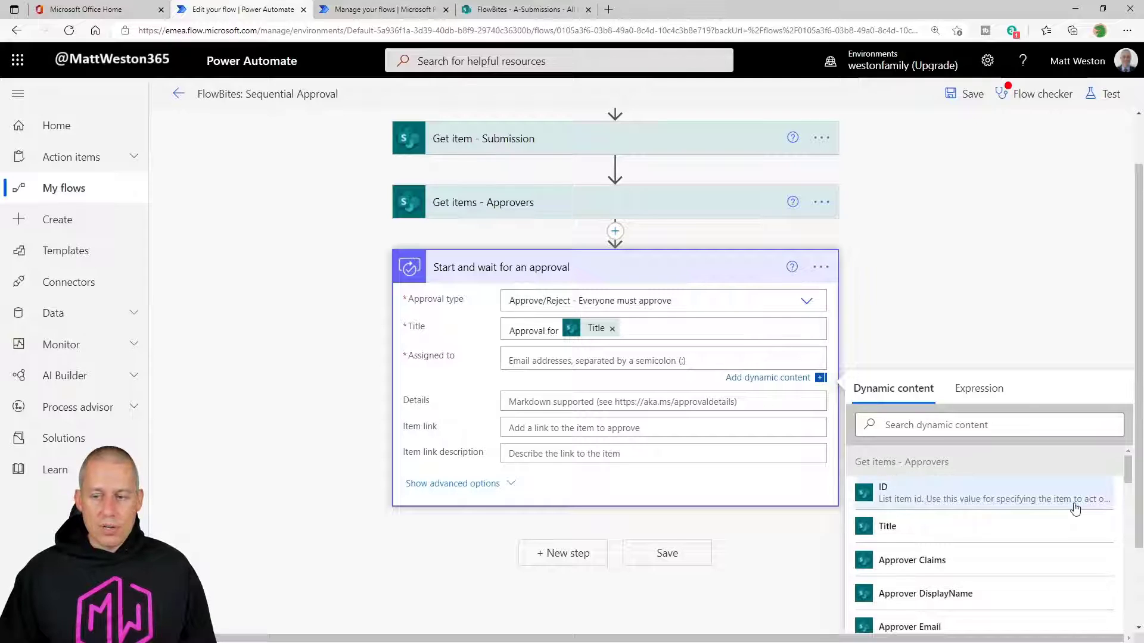
scroll(1072, 507, "down", 1)
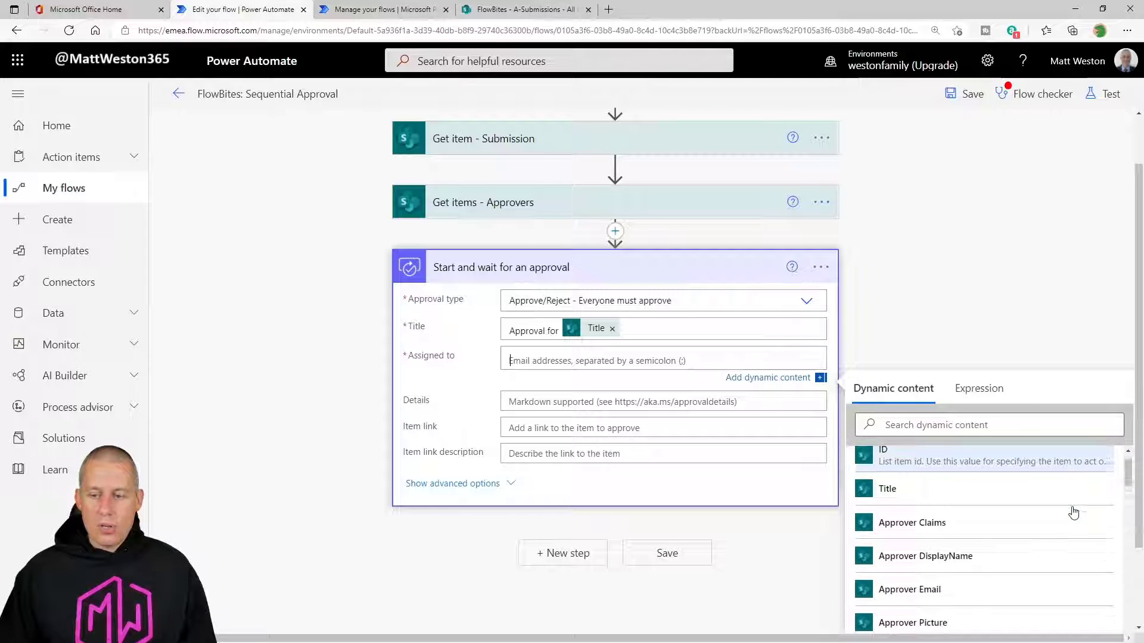
left_click(956, 587)
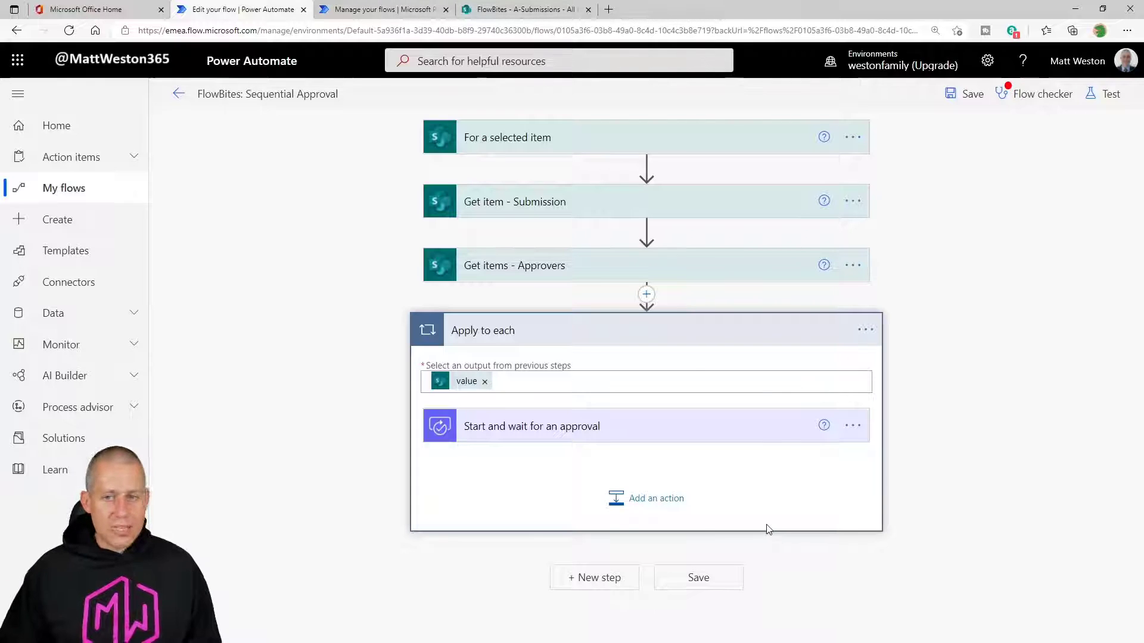
Rename the loop containing the approval action to "Apply to each - Approver".
left_click(865, 330)
left_click(917, 350)
left_click(560, 332)
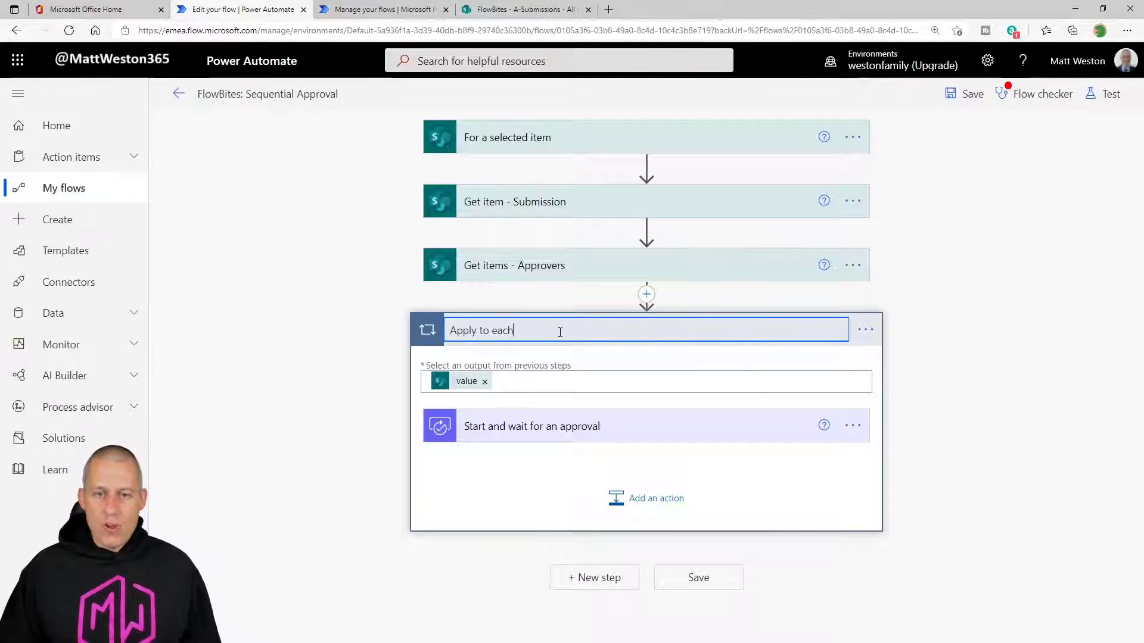
type("- Approver")
key("Return")
Prefix the approval's title with "Level", the Level Value from Get items - Approvers and a colon, ahead of "Approval for".
left_click(583, 428)
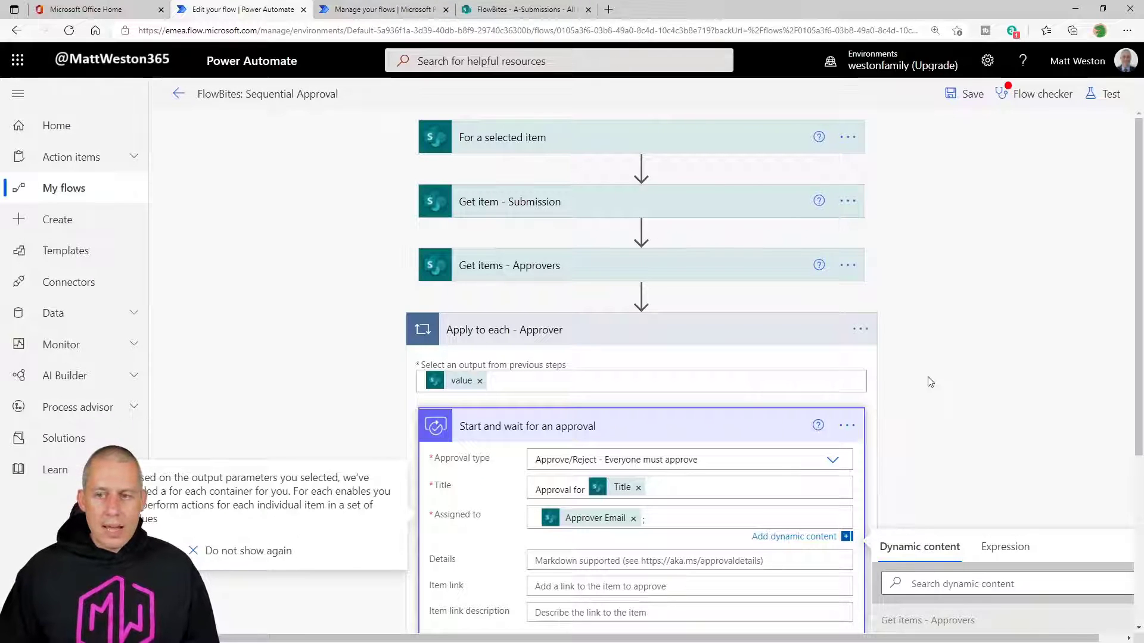
scroll(930, 381, "down", 2)
scroll(931, 381, "down", 2)
left_click(956, 342)
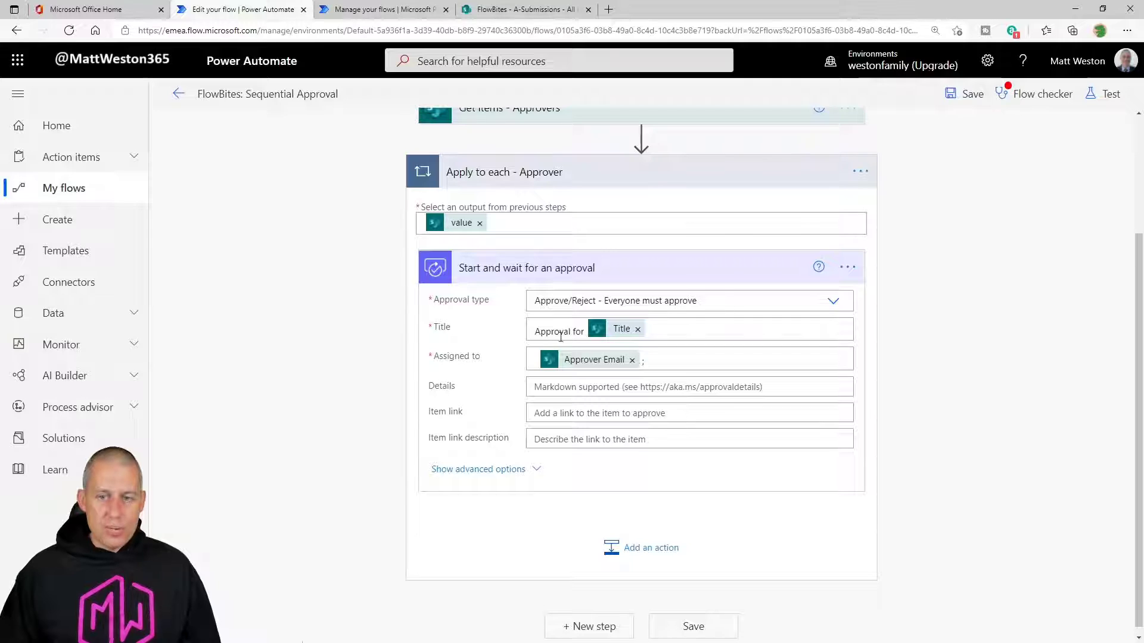
left_click(658, 330)
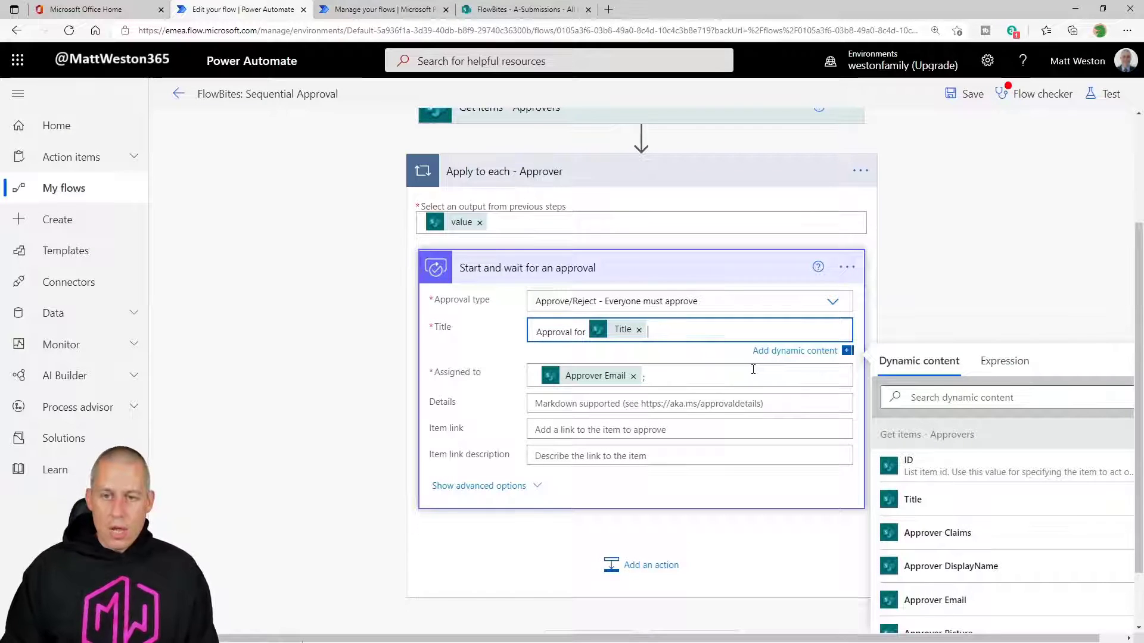
type("Level")
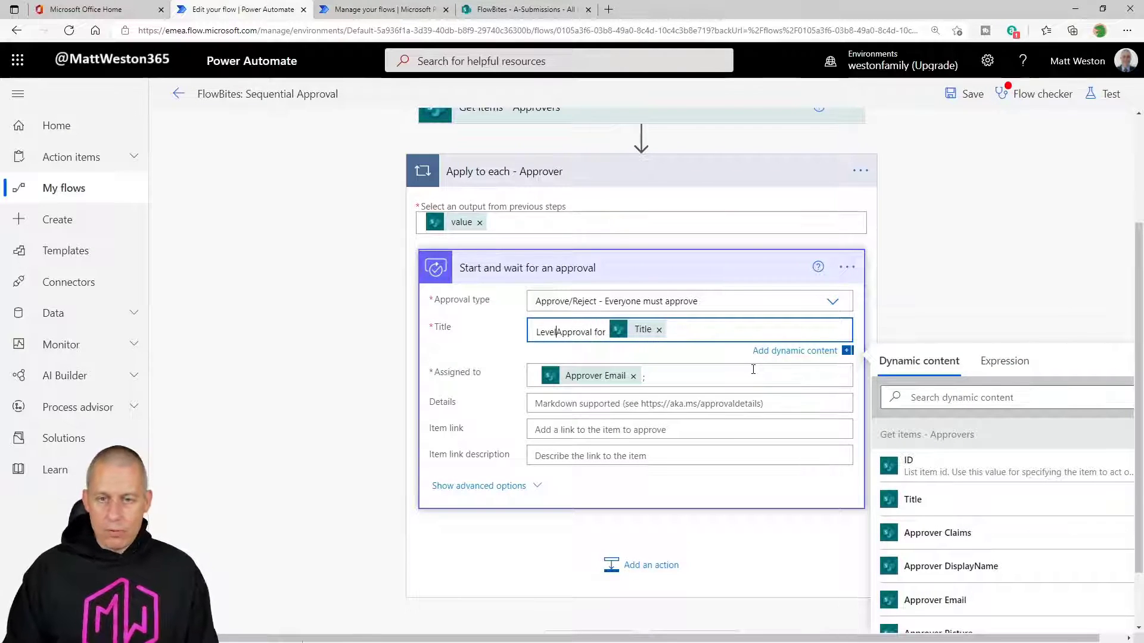
left_click(977, 396)
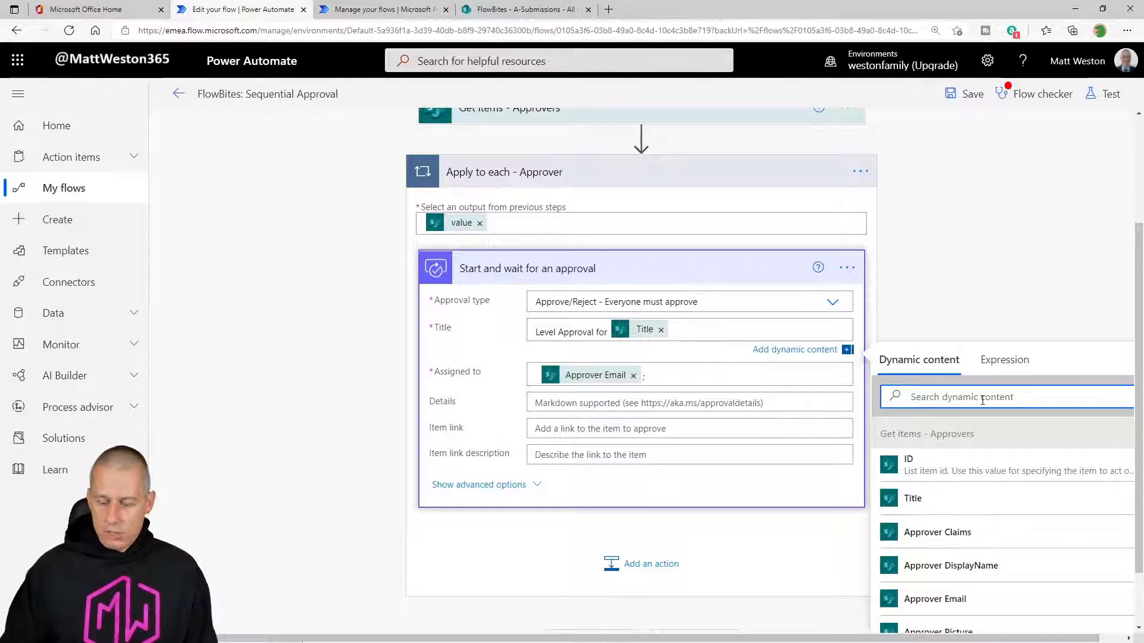
type("Level")
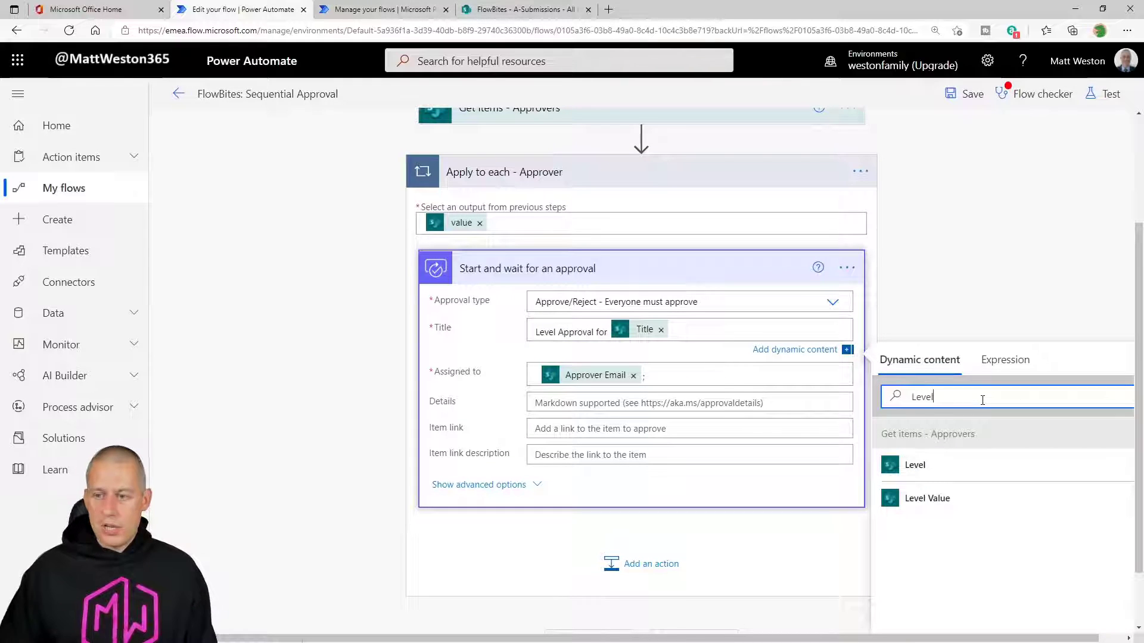
left_click(941, 500)
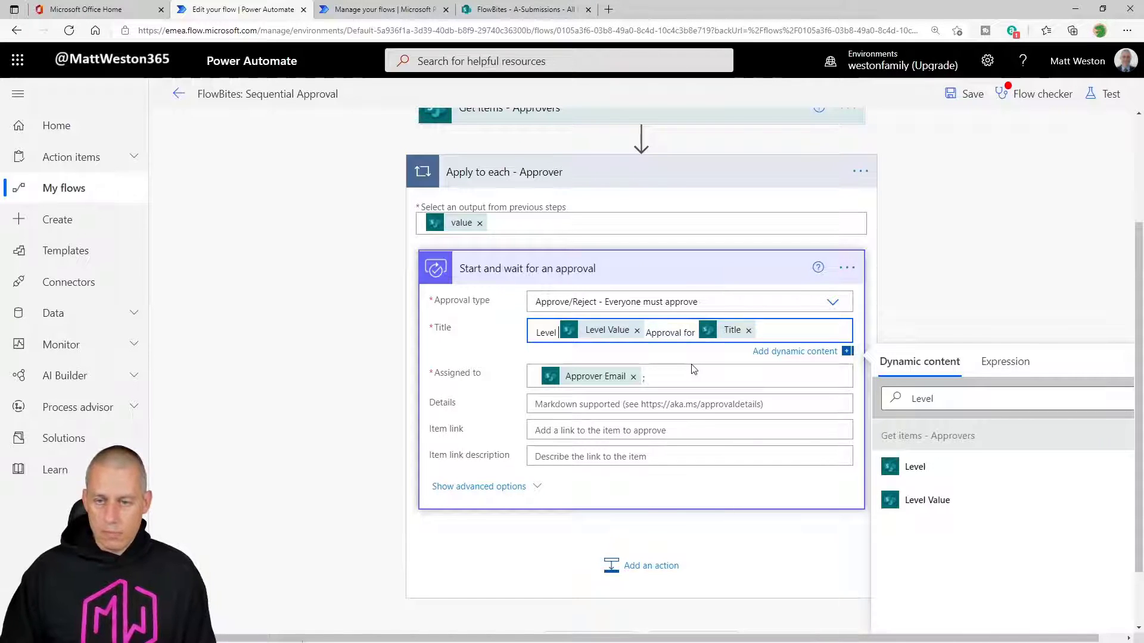
type(":")
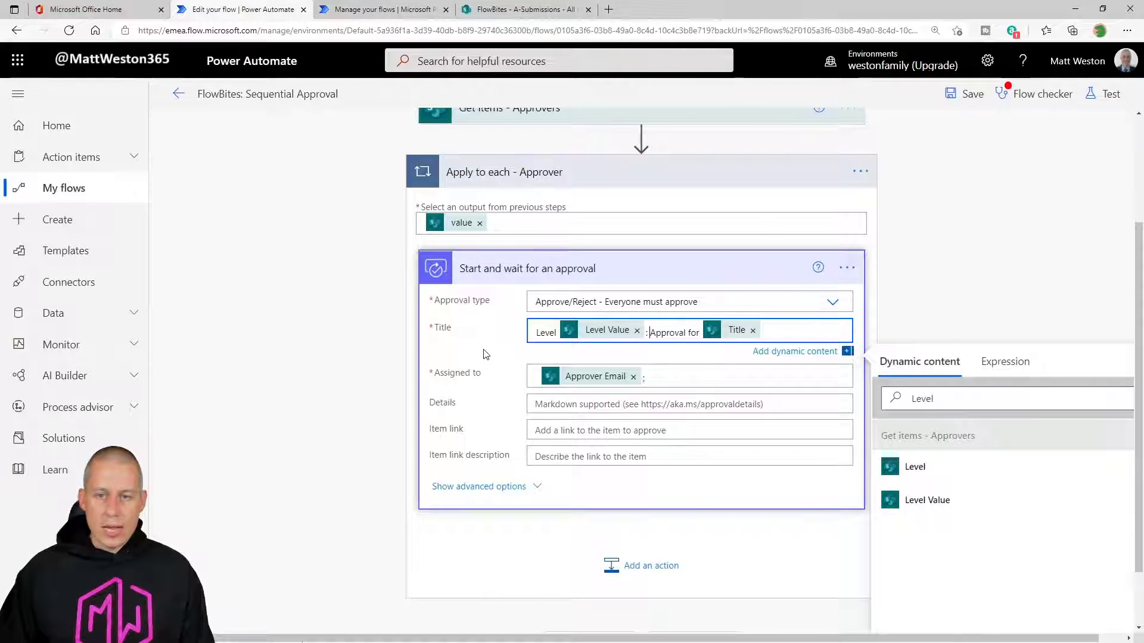
Set the approval's item link to the Link to item value from Get item - Submission.
left_click(575, 428)
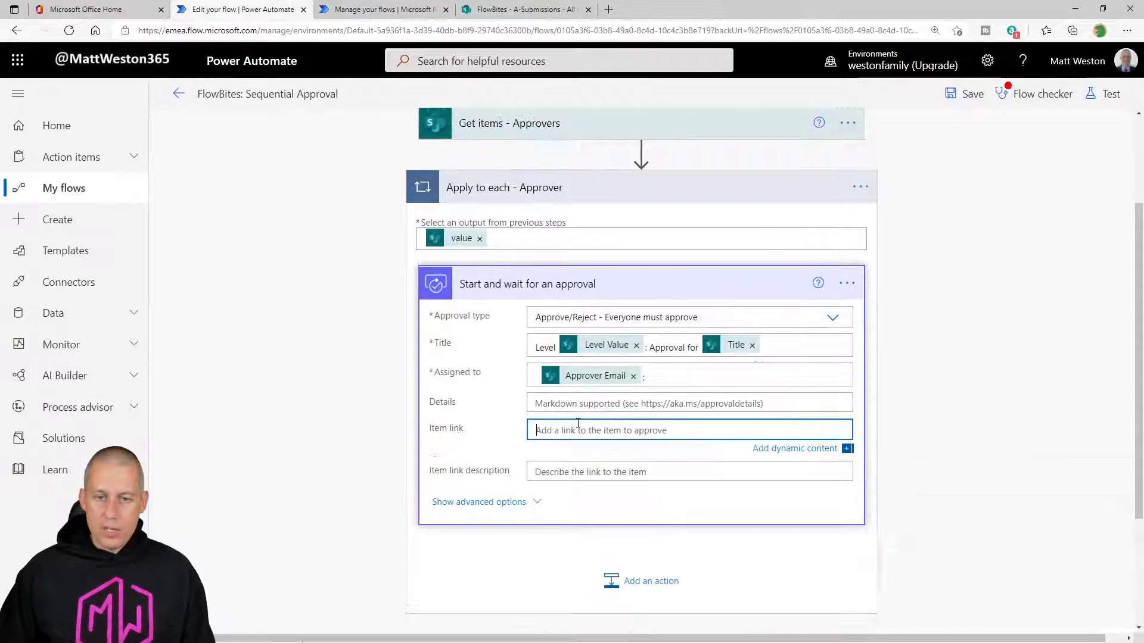
left_click(955, 495)
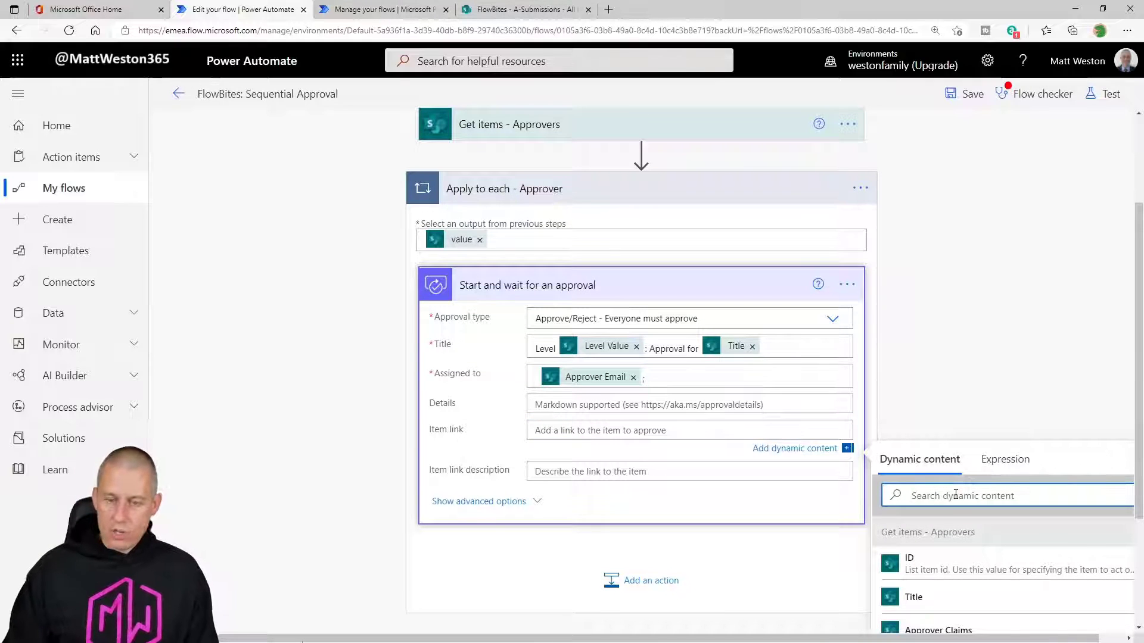
type("lii")
key("BackSpace")
type("nk")
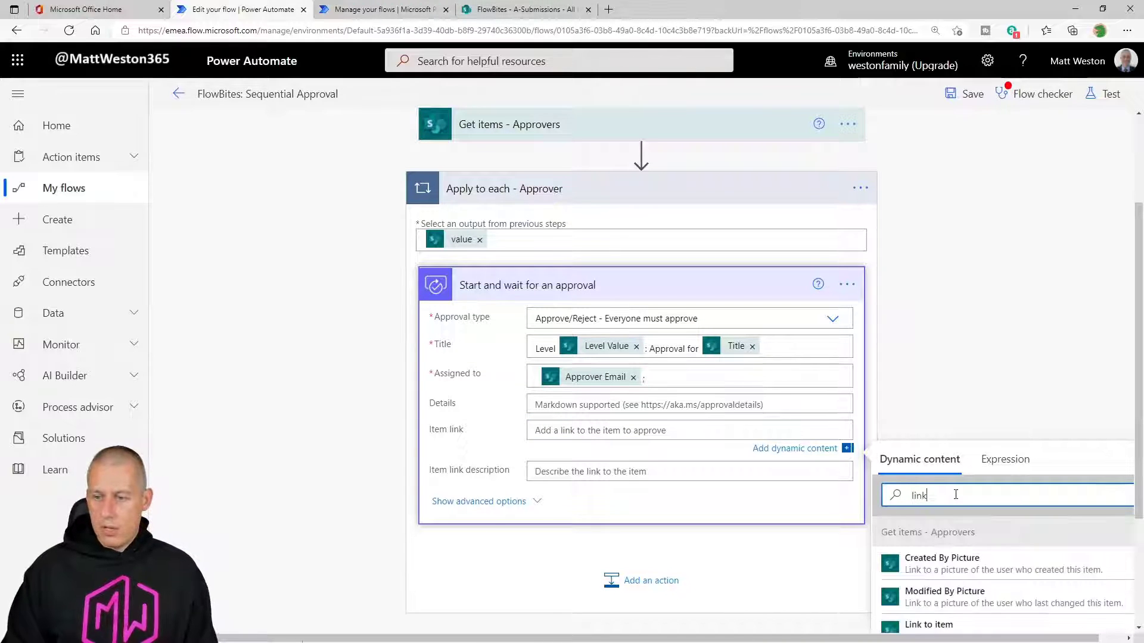
scroll(891, 391, "down", 3)
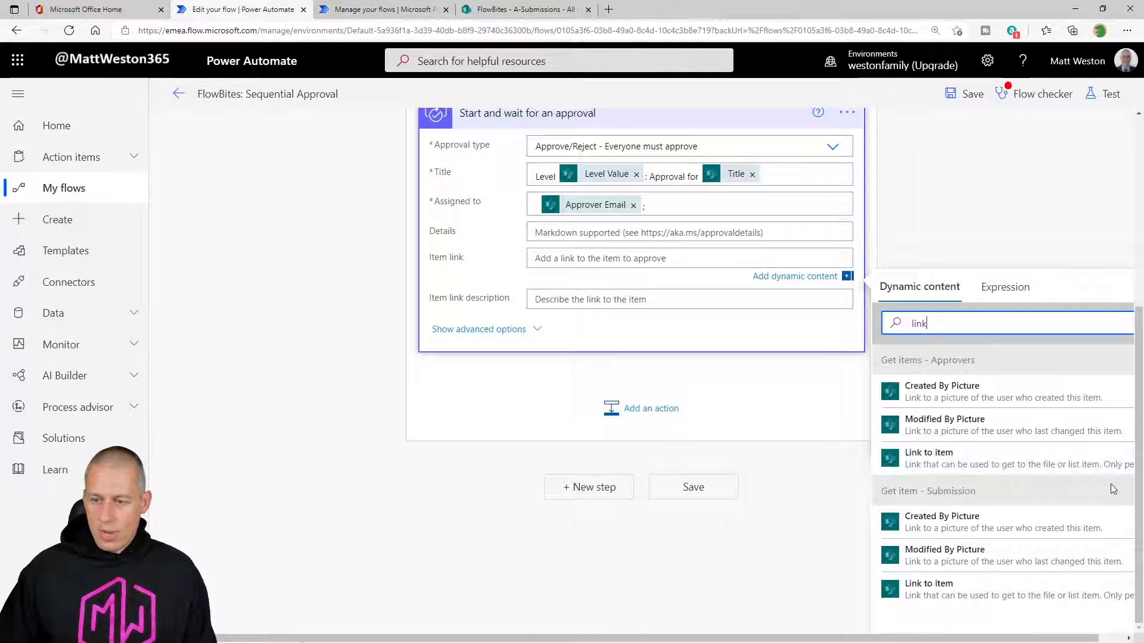
left_click(972, 590)
left_click(607, 302)
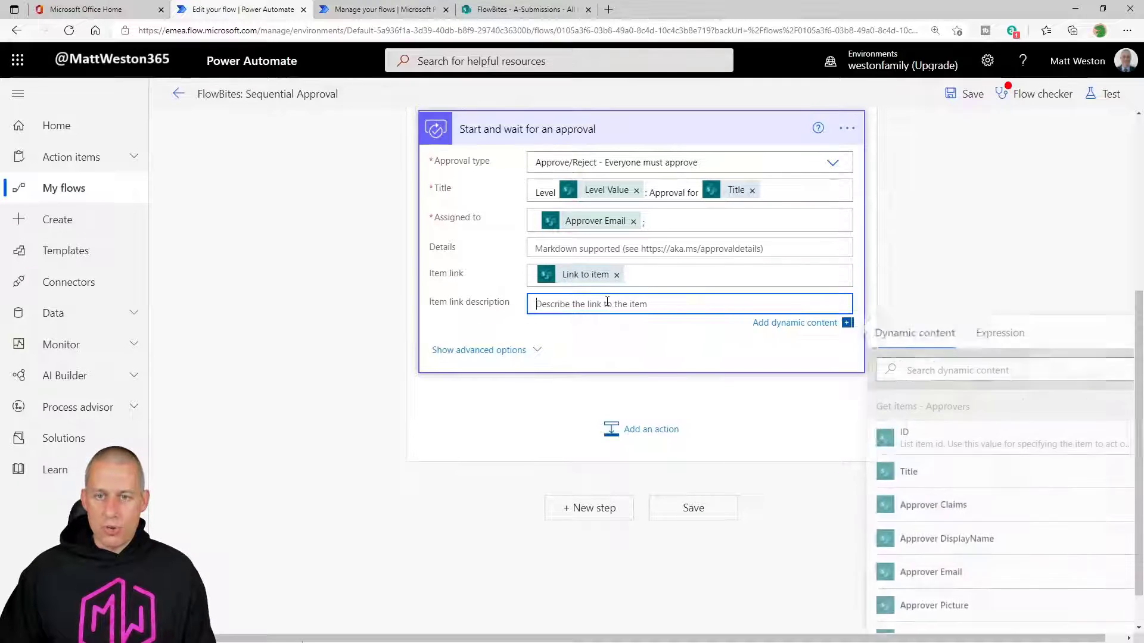
left_click(991, 366)
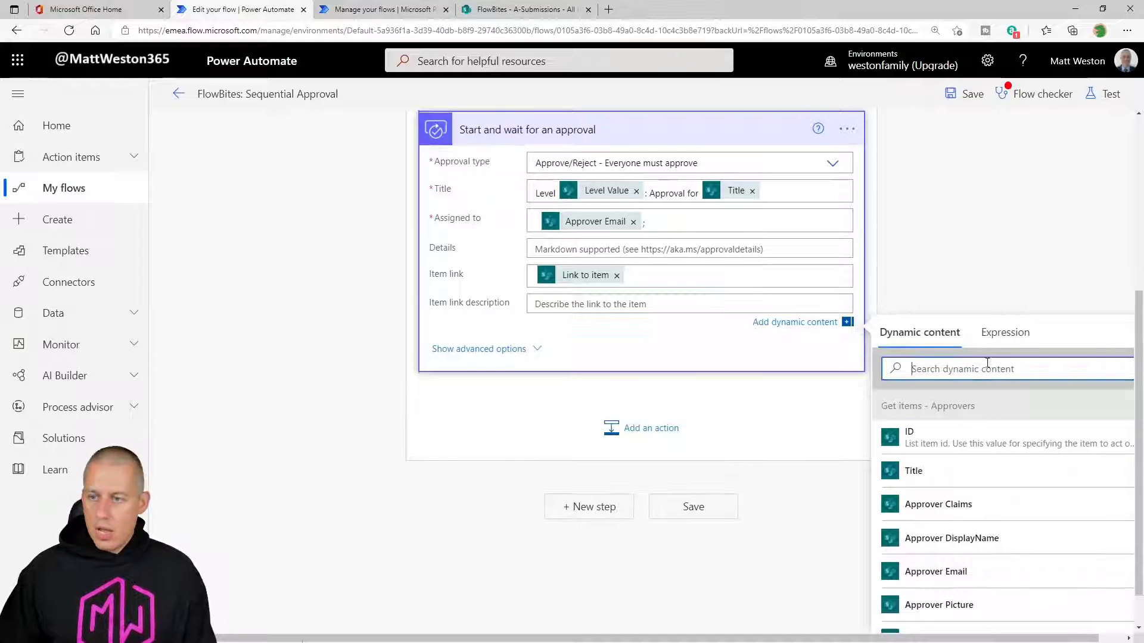
type("View a")
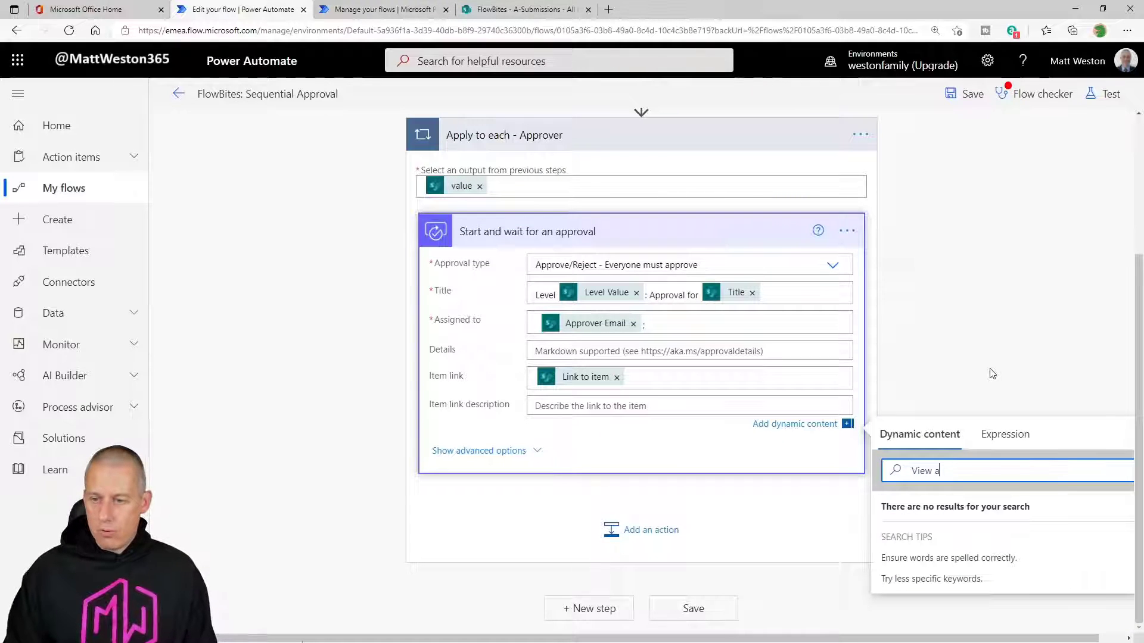
key("ctrl+a")
key("BackSpace")
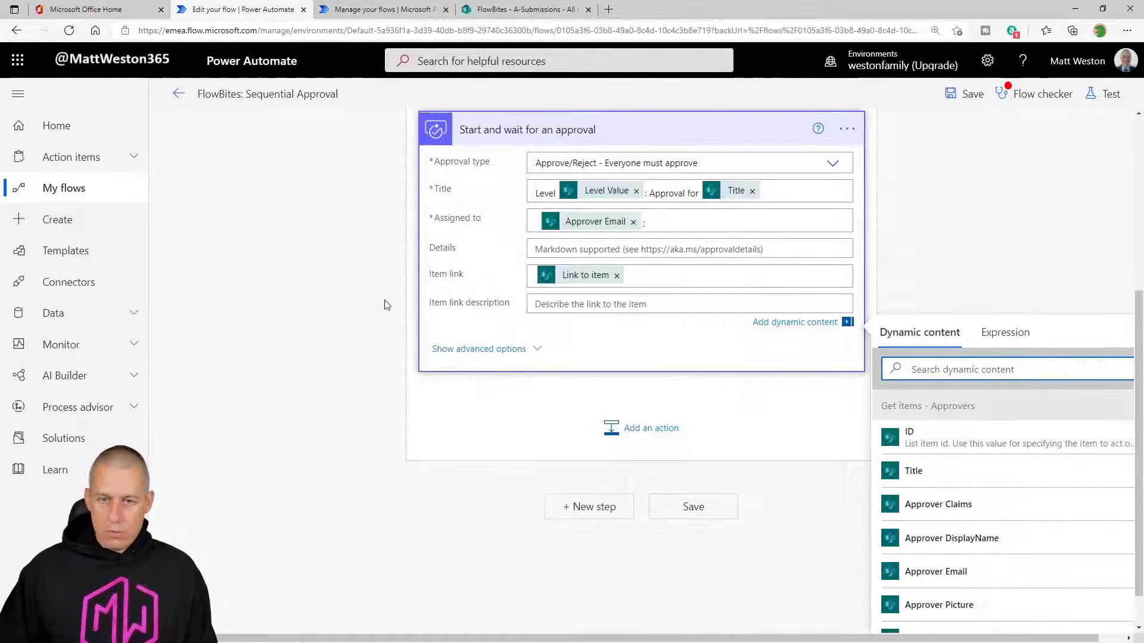
Set the approval's item link description to "View approval item".
left_click(539, 304)
type("A")
key("BackSpace")
type("View approval")
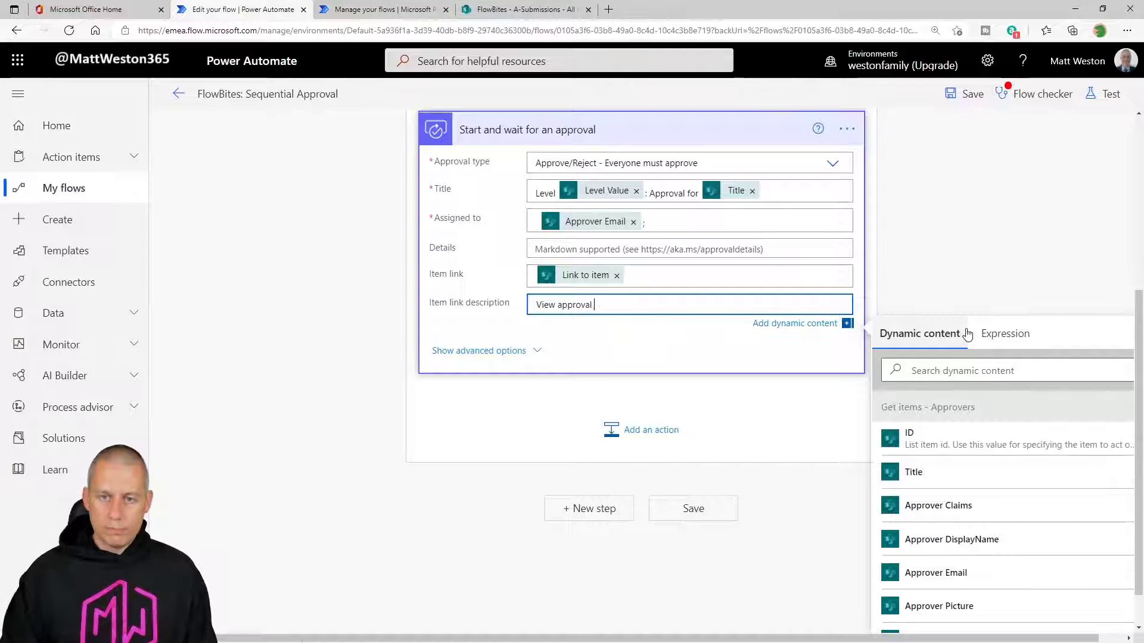
type("item")
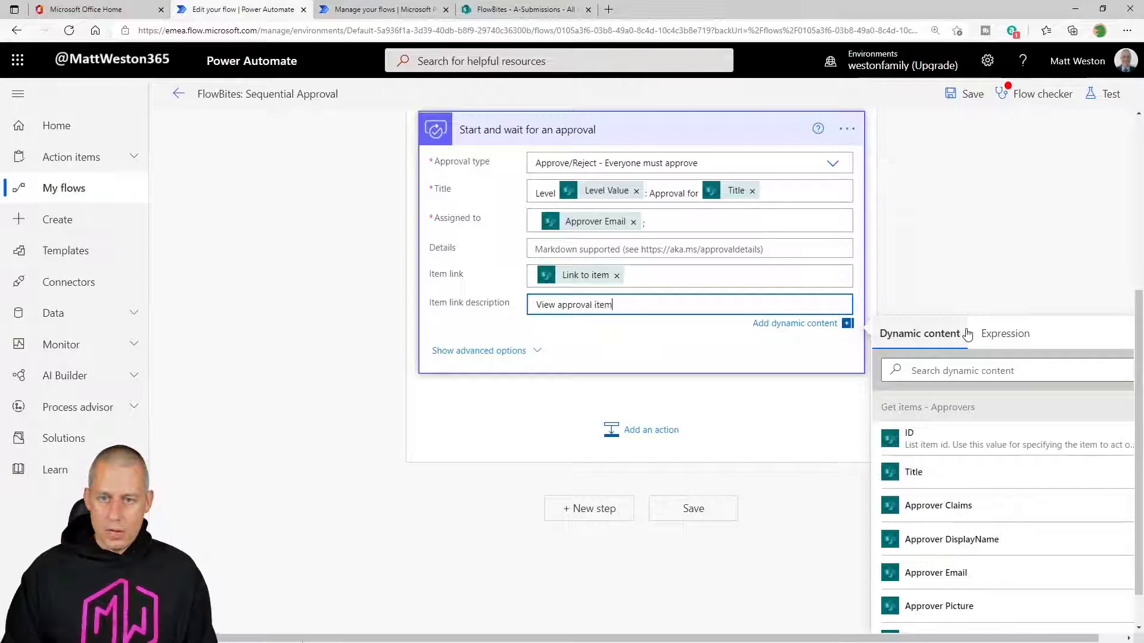
left_click(532, 465)
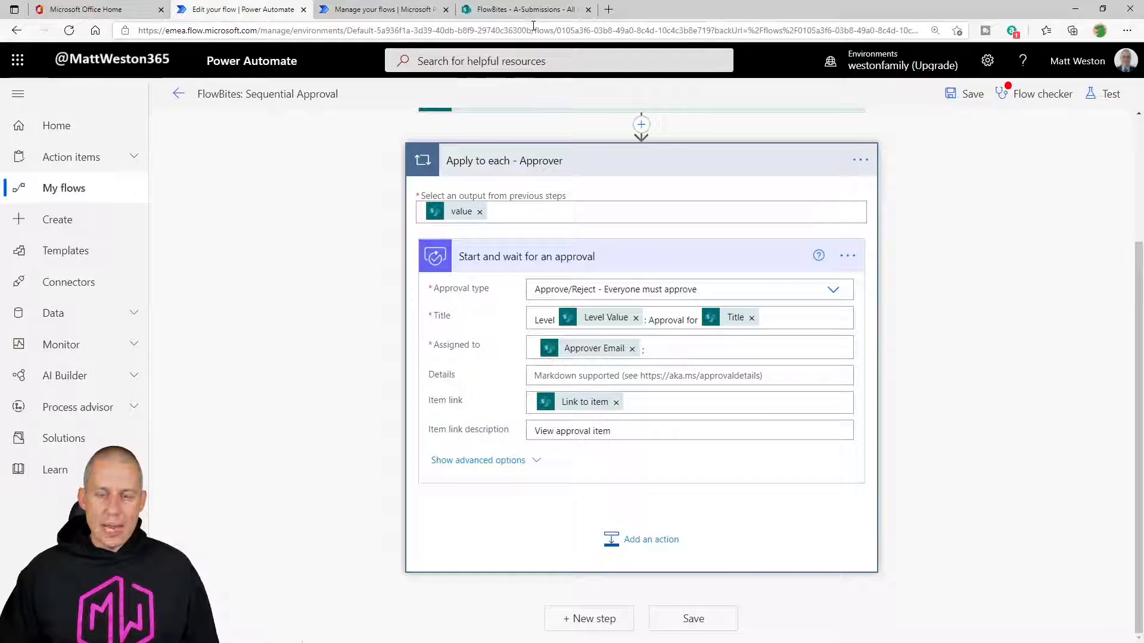
Dismiss the flow test options without testing and save the Sequential Approval flow.
left_click(1108, 94)
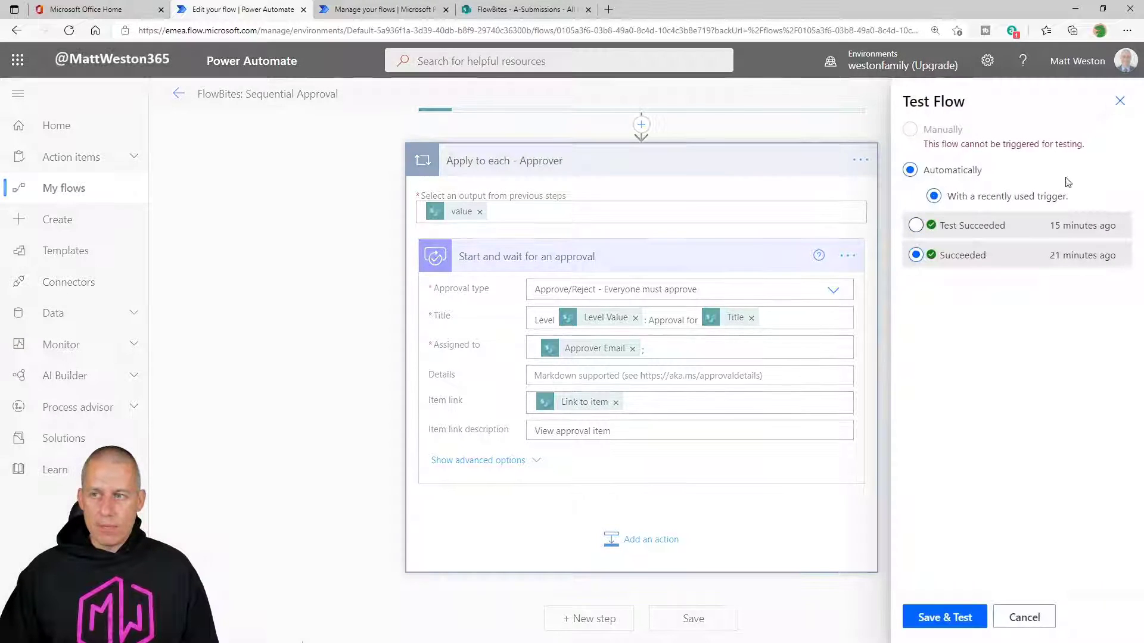
left_click(1017, 617)
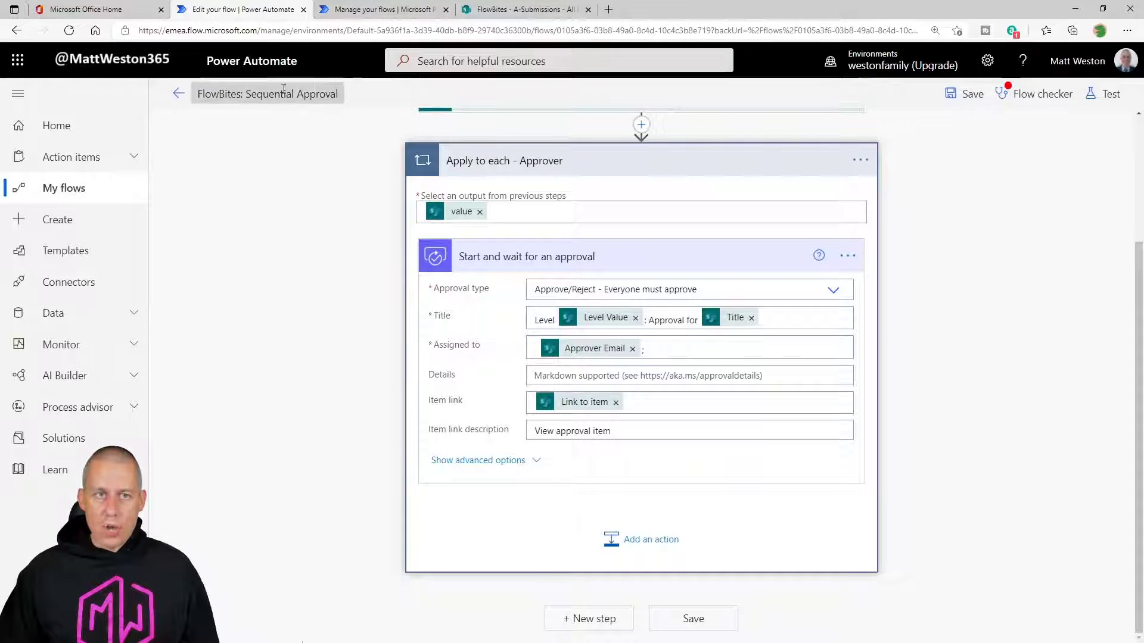
left_click(966, 94)
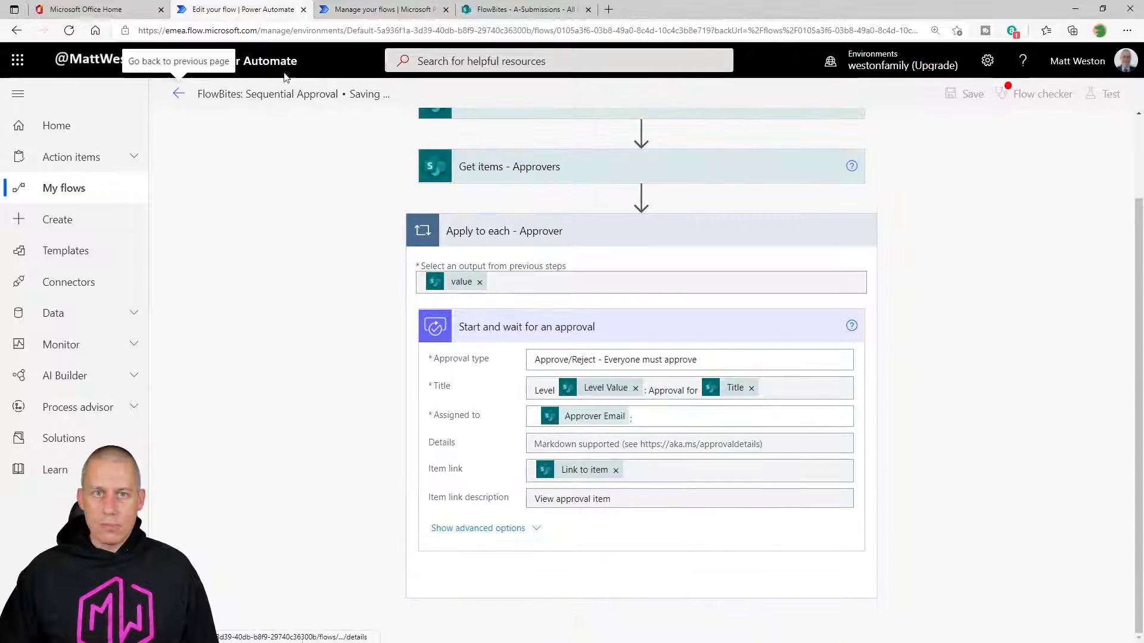
Switch to the A-Submissions list in SharePoint and run the "FlowBites: Sequential Approval" flow on "Item to Approve".
left_click(511, 8)
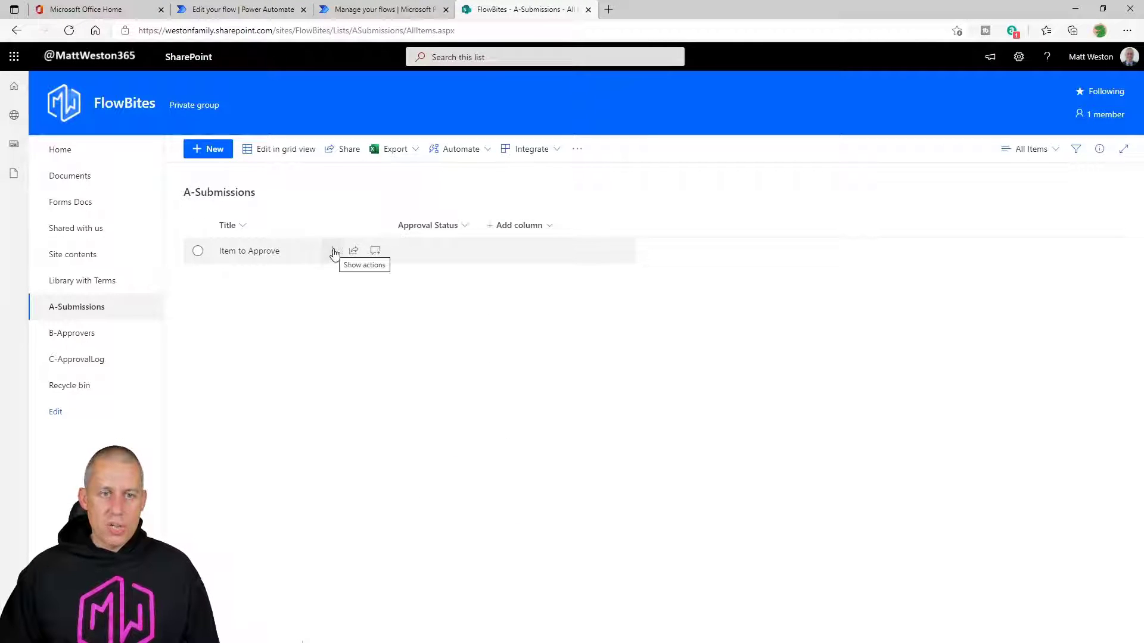
left_click(333, 252)
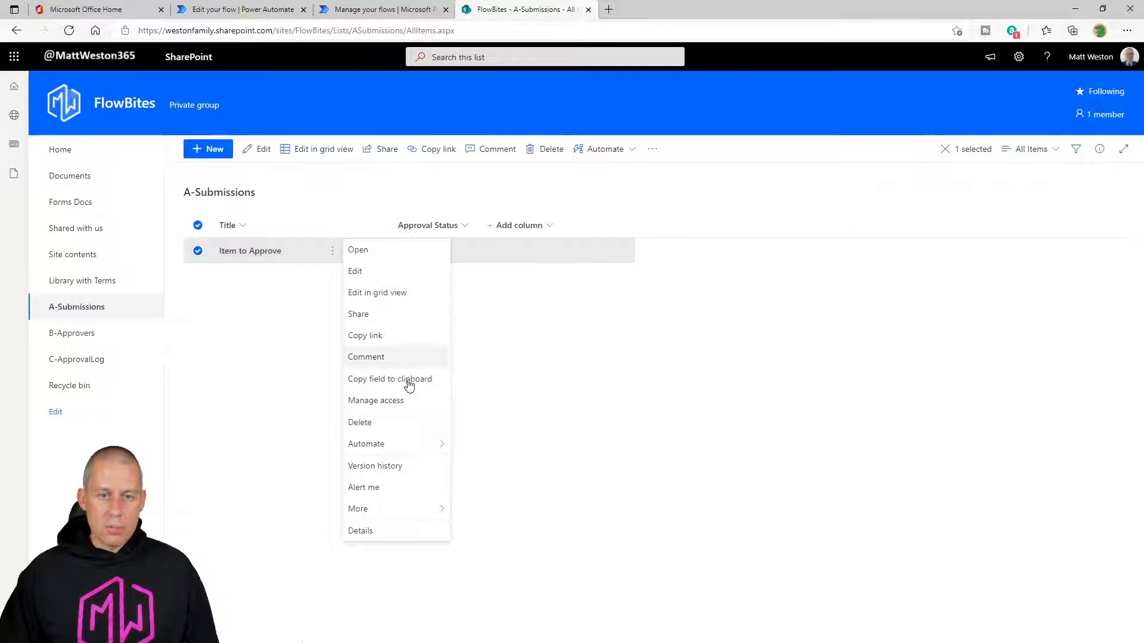
mouse_move(411, 447)
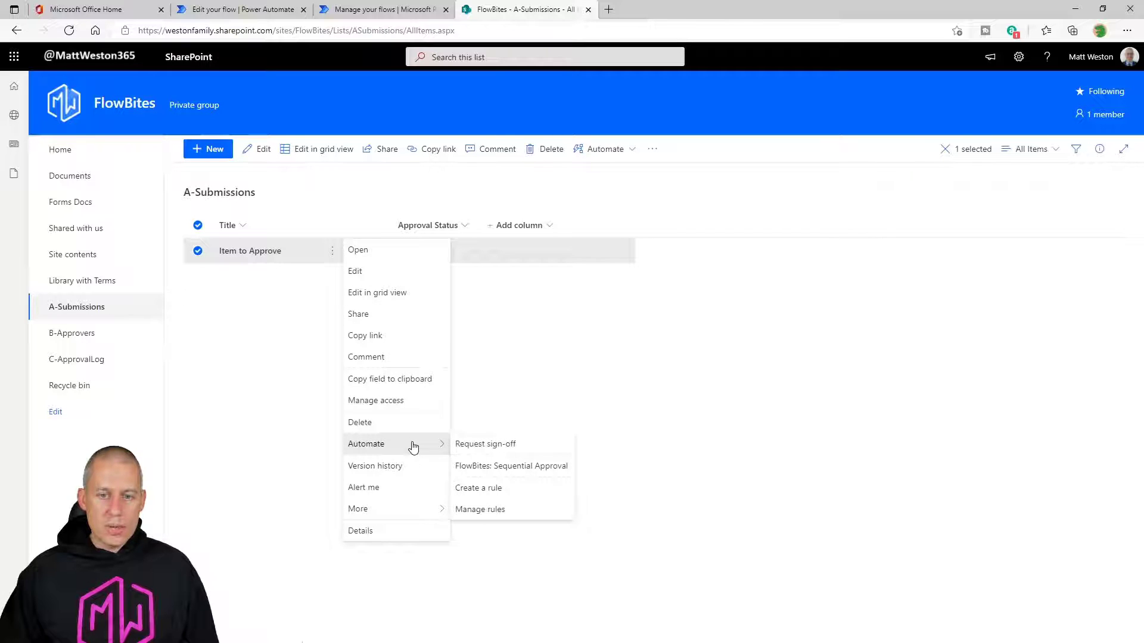
left_click(555, 471)
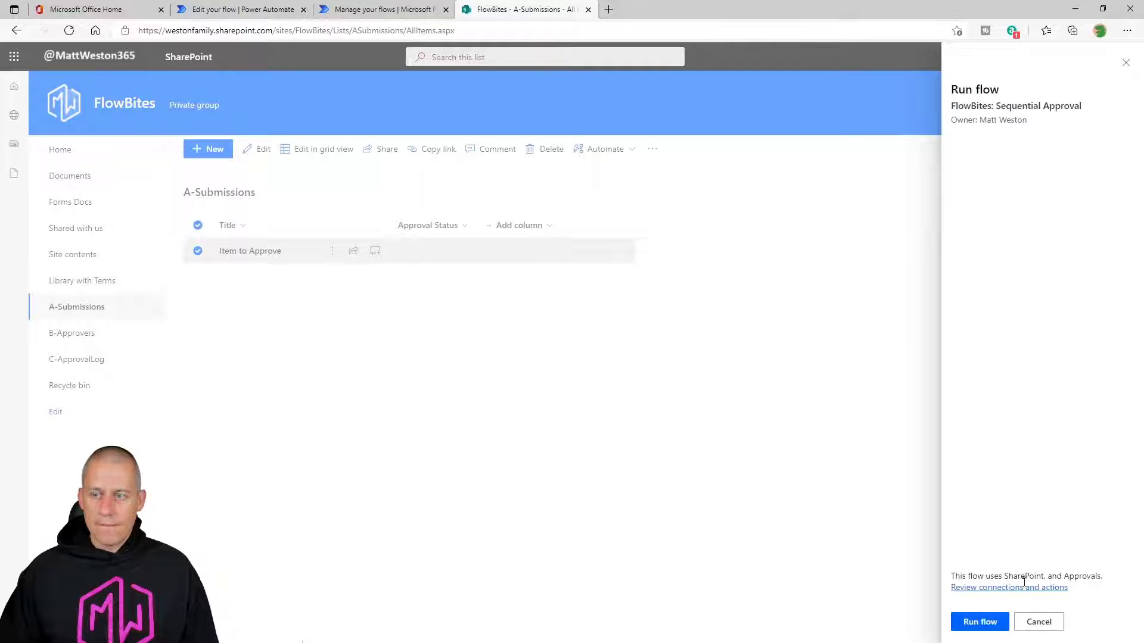
left_click(986, 630)
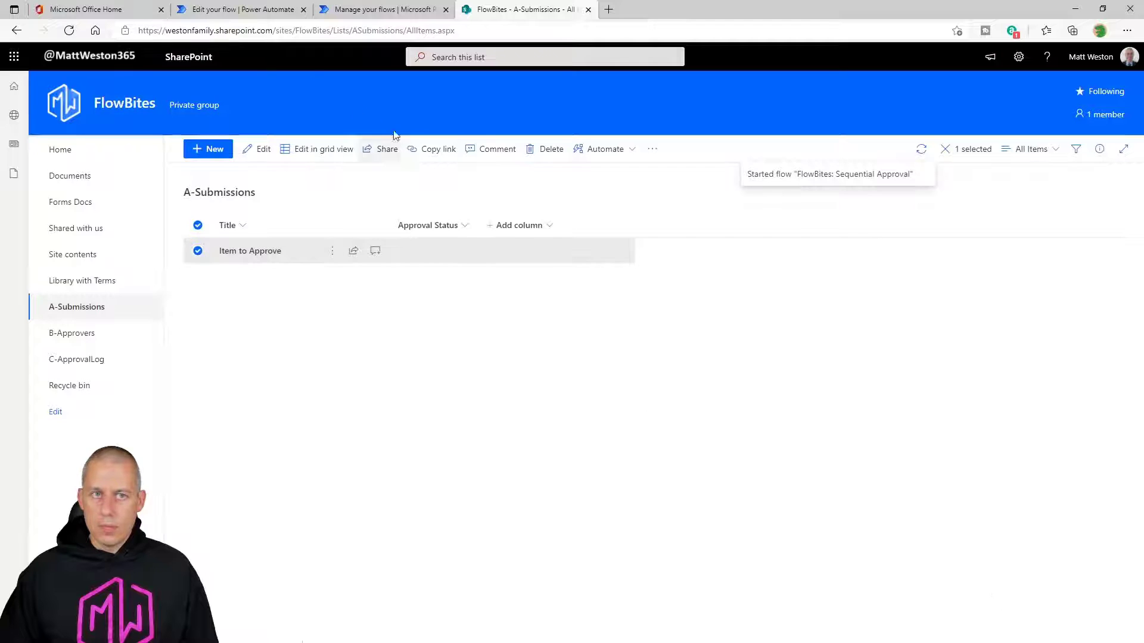
Return to the flow in Power Automate and open its most recent run from the run history.
left_click(244, 10)
left_click(1120, 100)
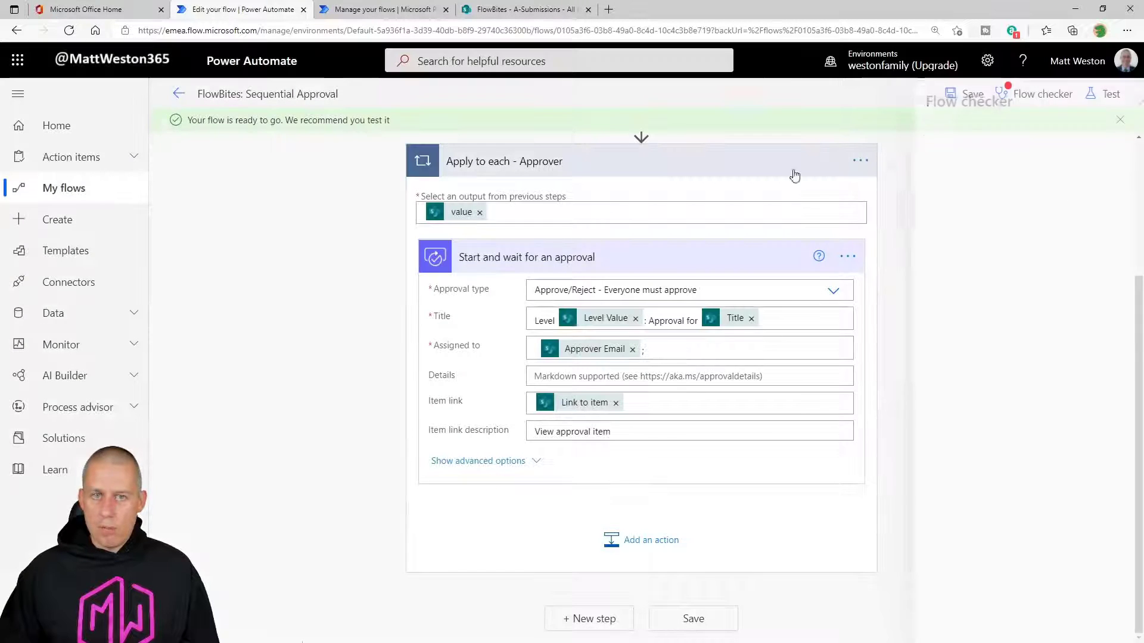
left_click(179, 94)
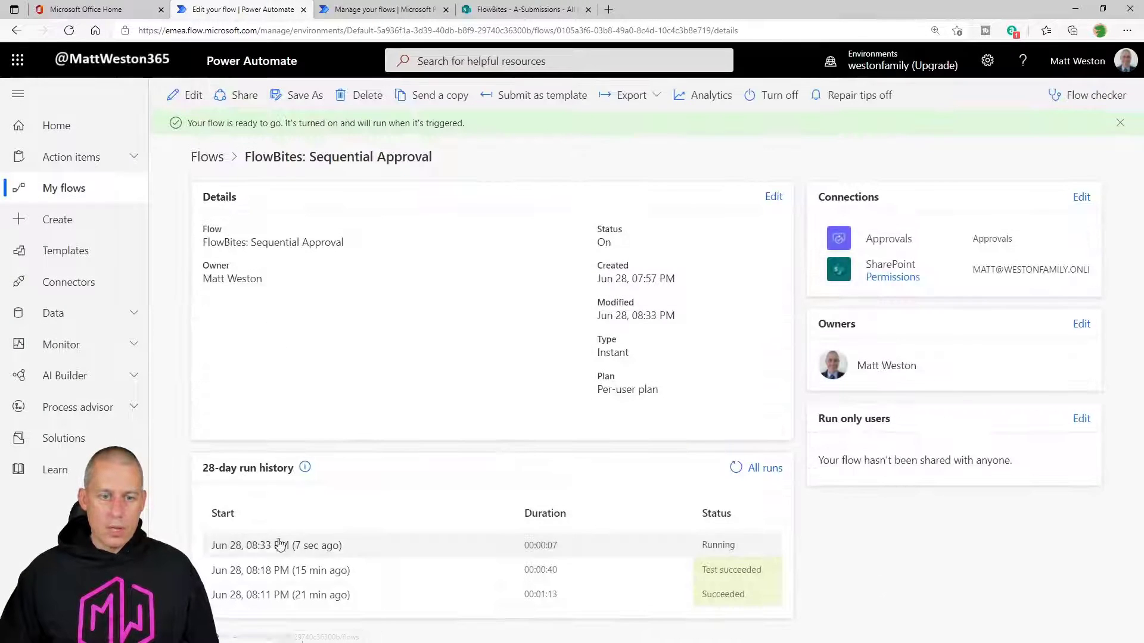
left_click(280, 545)
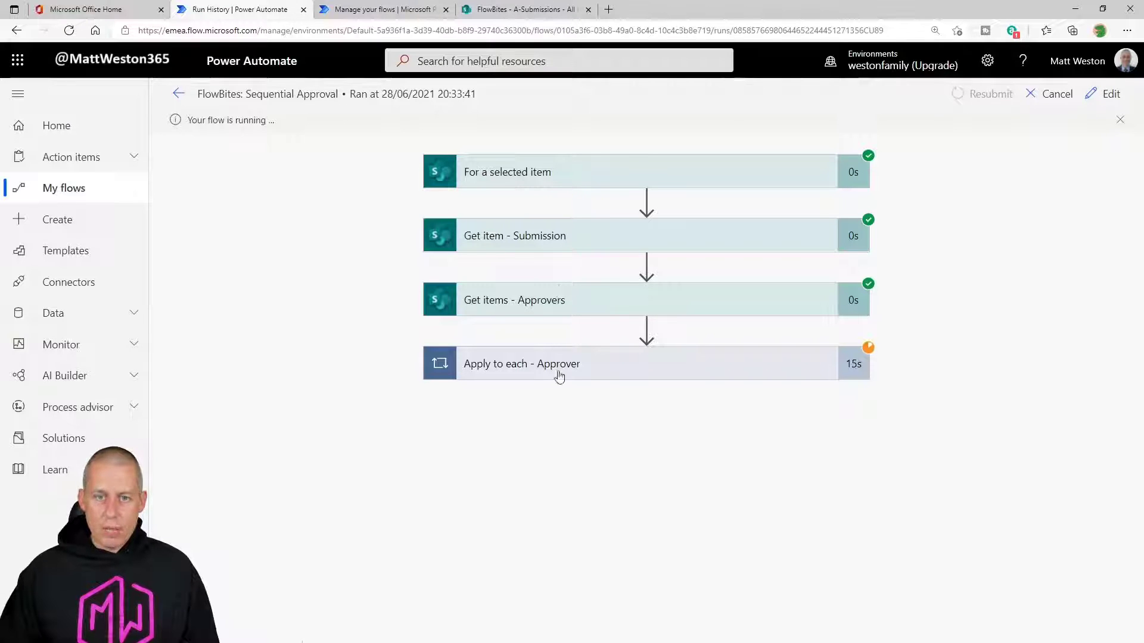
Expand the Apply to each - Approver loop in the run and examine the approval action in its iterations.
left_click(583, 370)
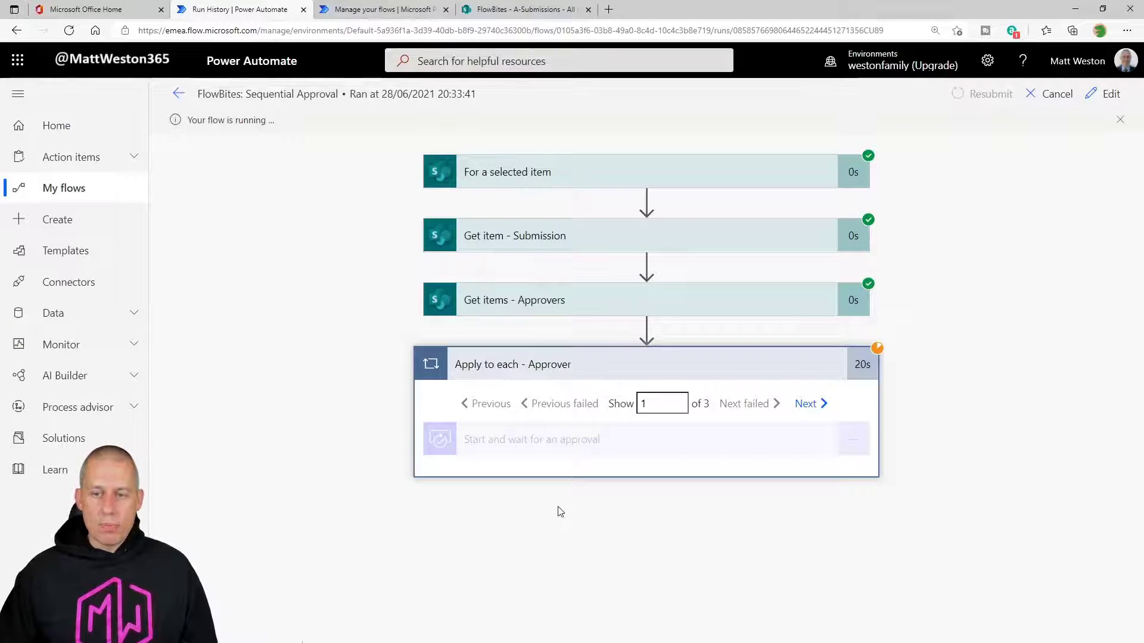
left_click(824, 408)
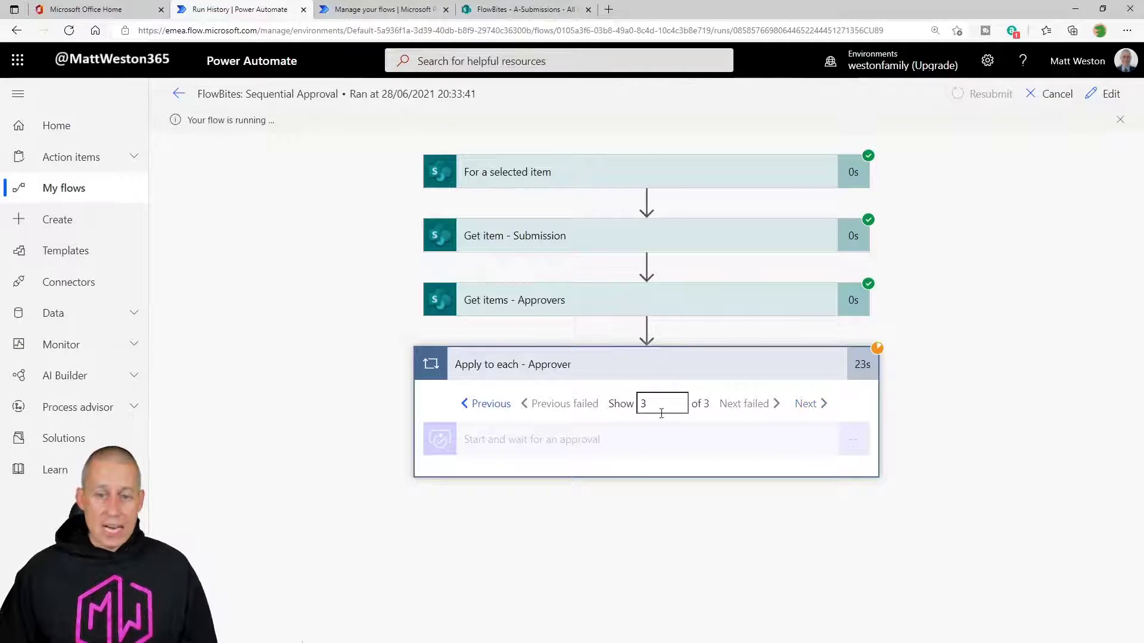
left_click(484, 405)
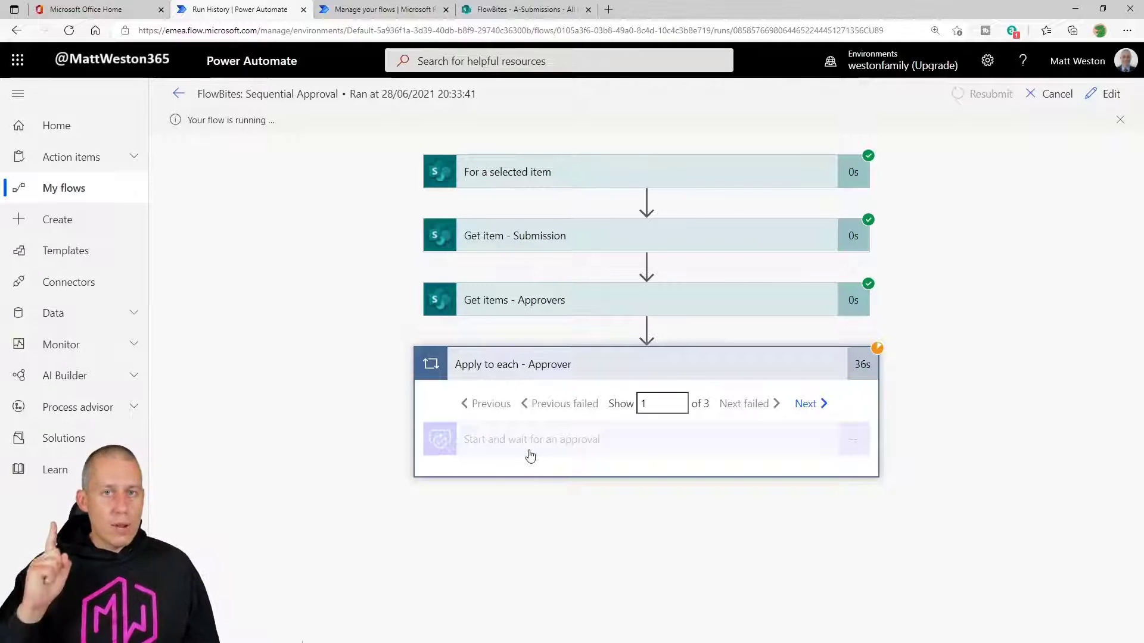
Switch to the received approvals in Power Automate, refresh them, and approve the "Level 1: Approval for Item to Approve" request without a comment.
left_click(398, 7)
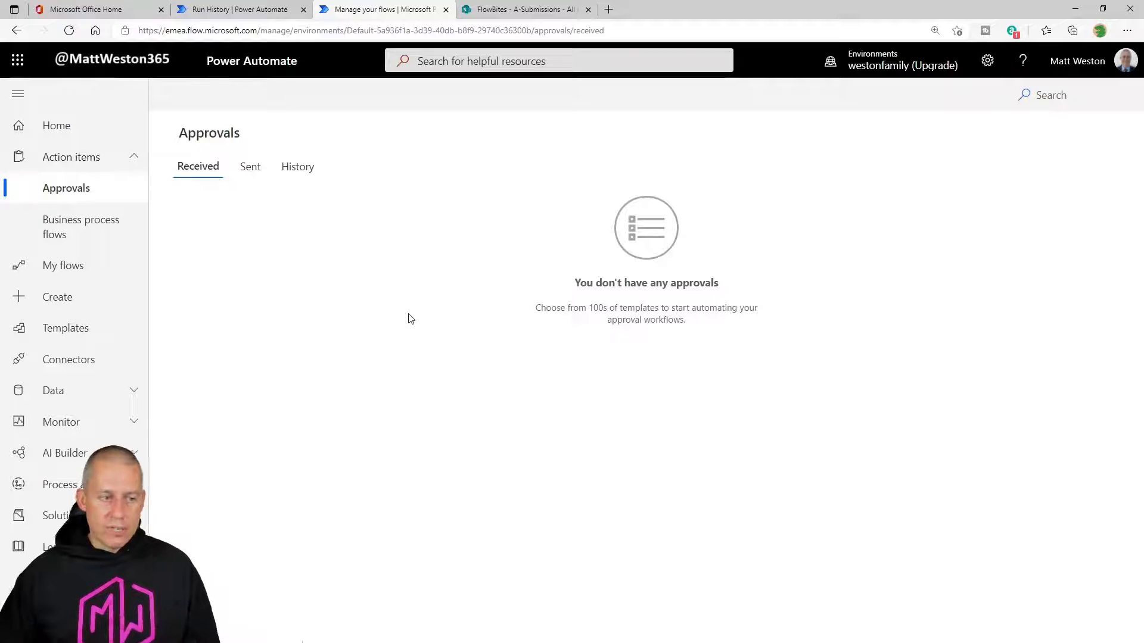
left_click(69, 30)
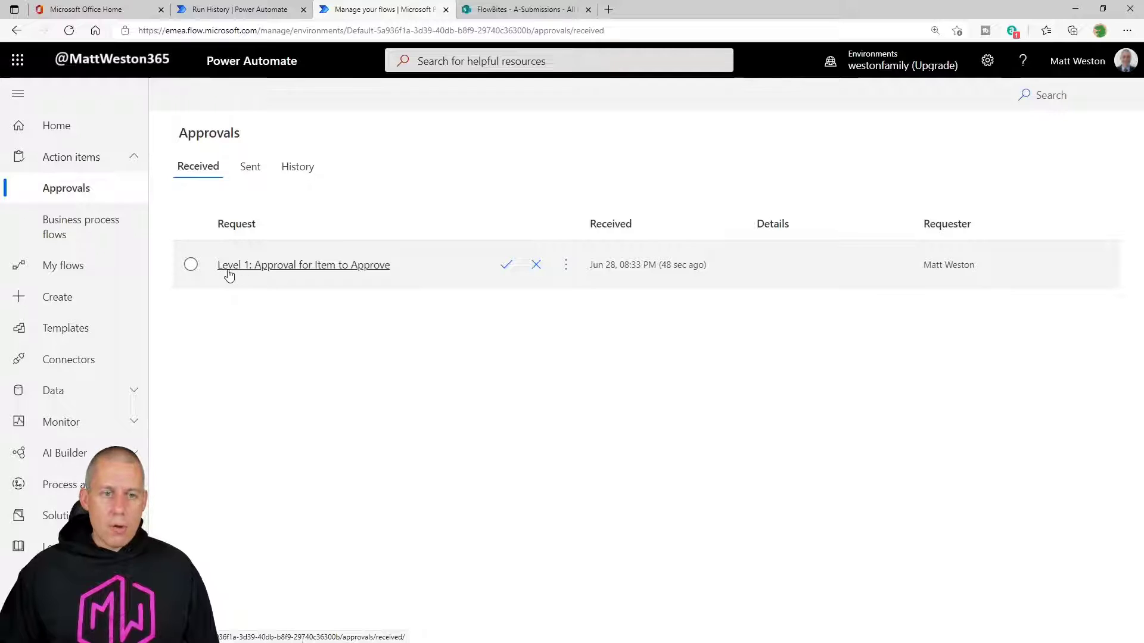
left_click(505, 265)
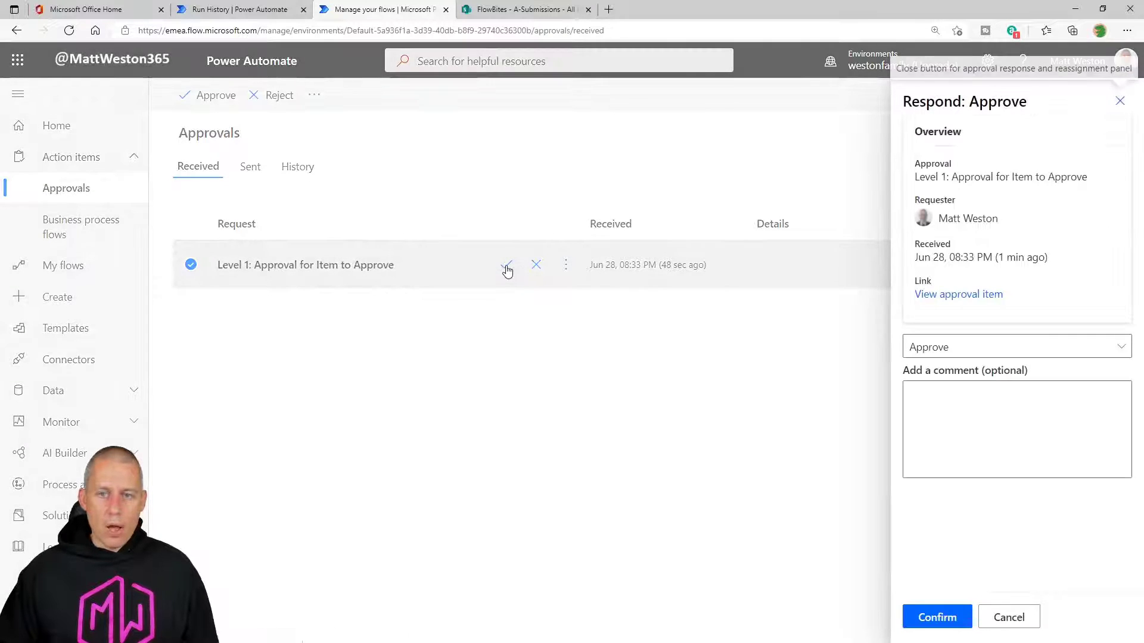
left_click(937, 618)
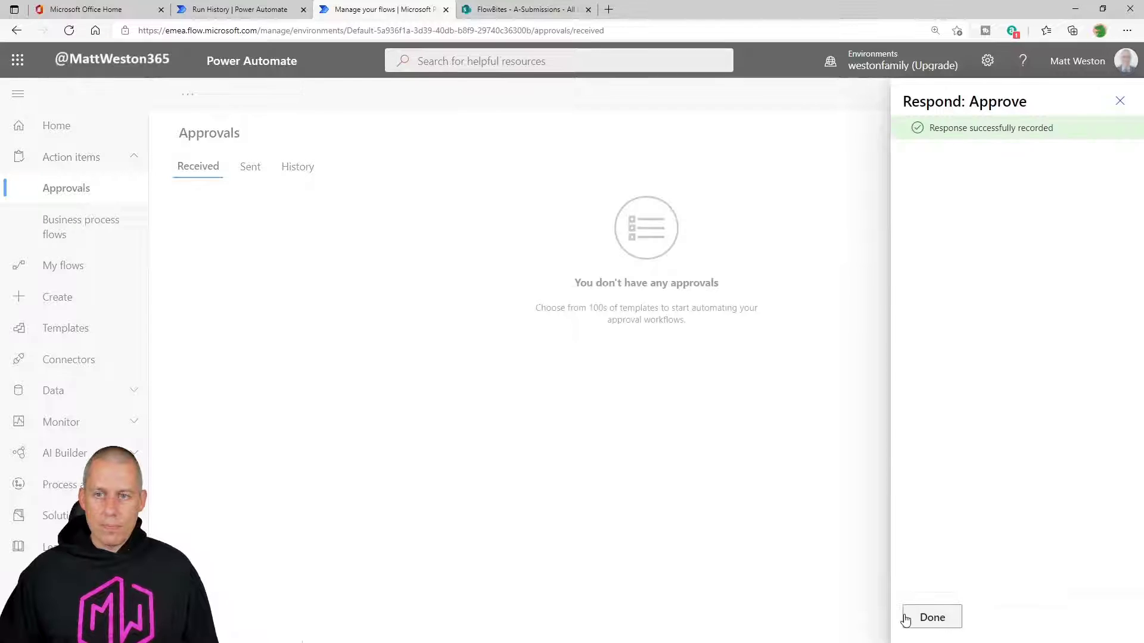
left_click(949, 619)
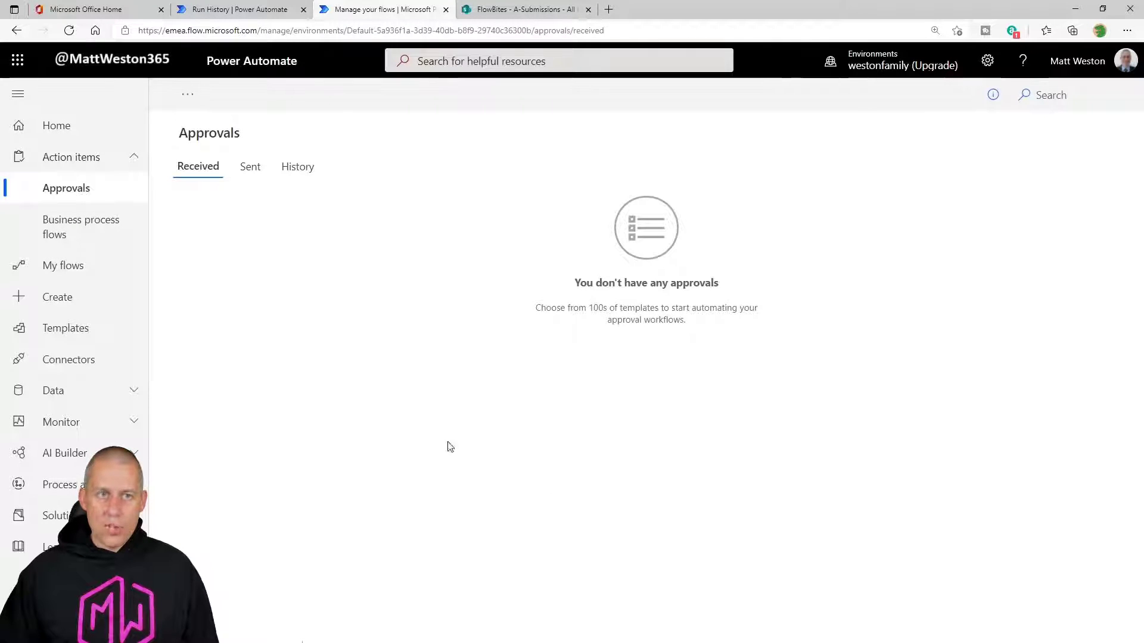
Refresh the received approvals and approve the "Level 2: Approval for Item to Approve" request without a comment.
left_click(69, 31)
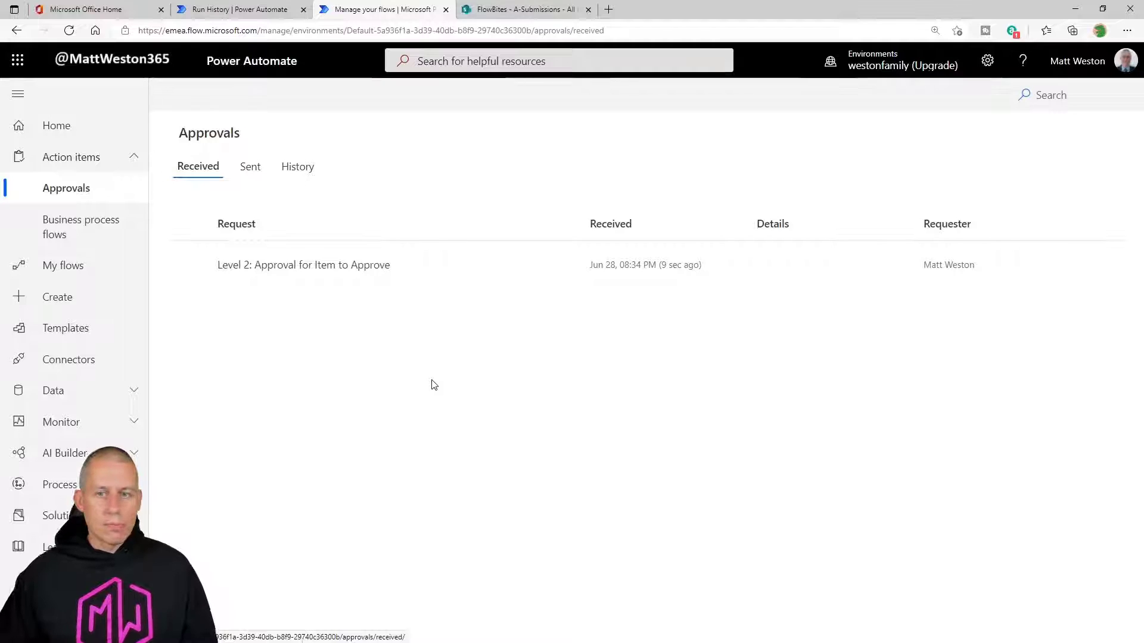
left_click(506, 265)
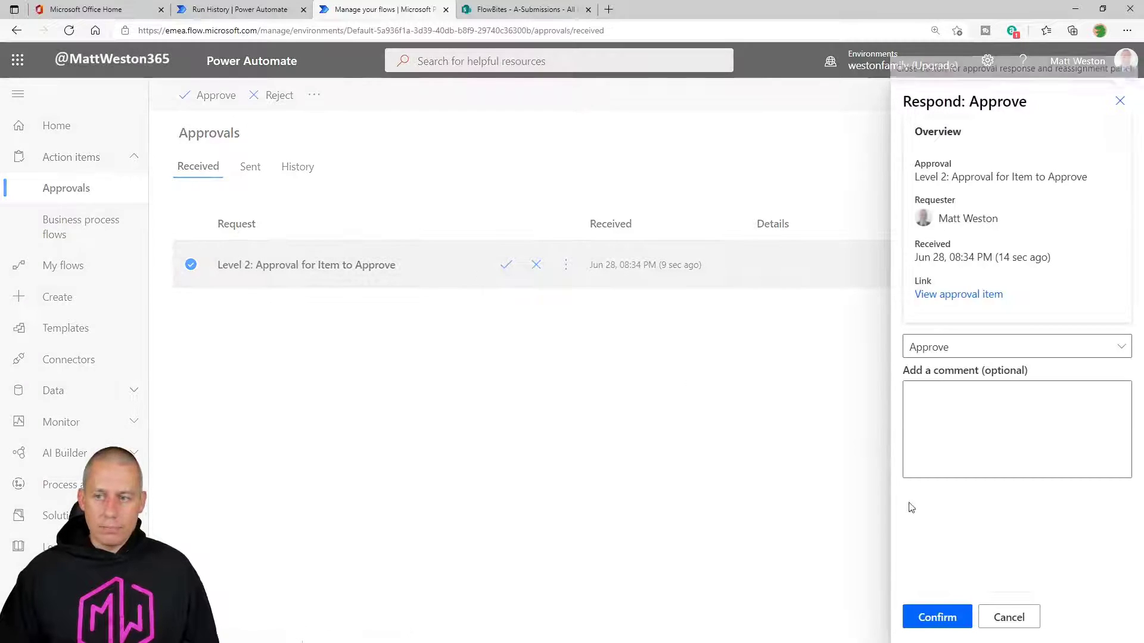
left_click(943, 605)
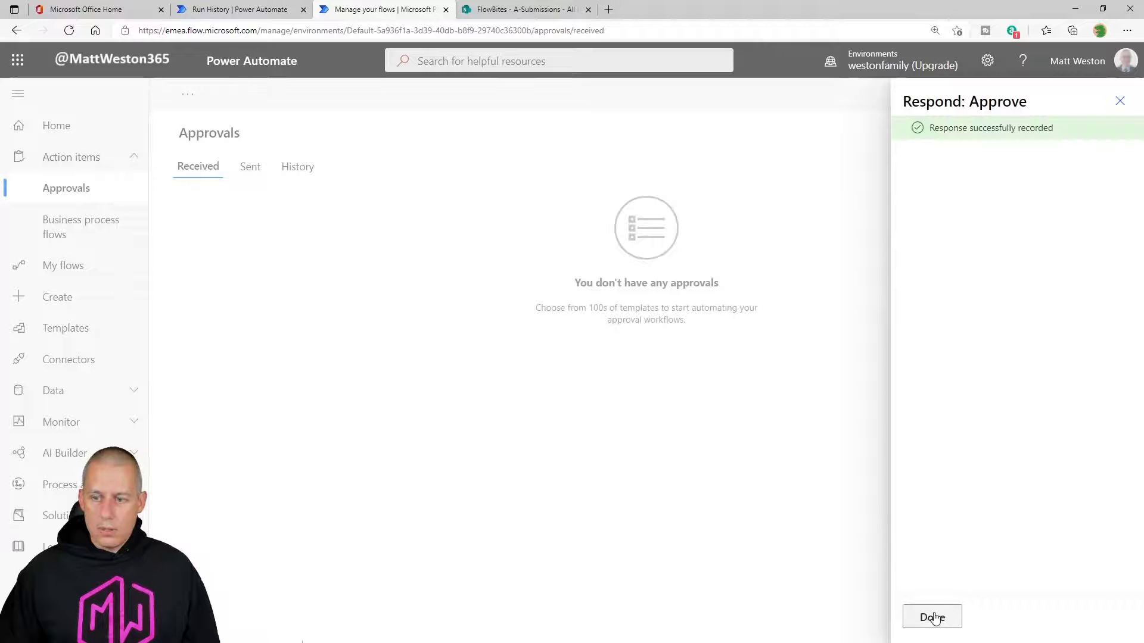
left_click(931, 617)
Refresh the received approvals and approve the "Level 3: Approval for Item to Approve" request without a comment.
left_click(69, 31)
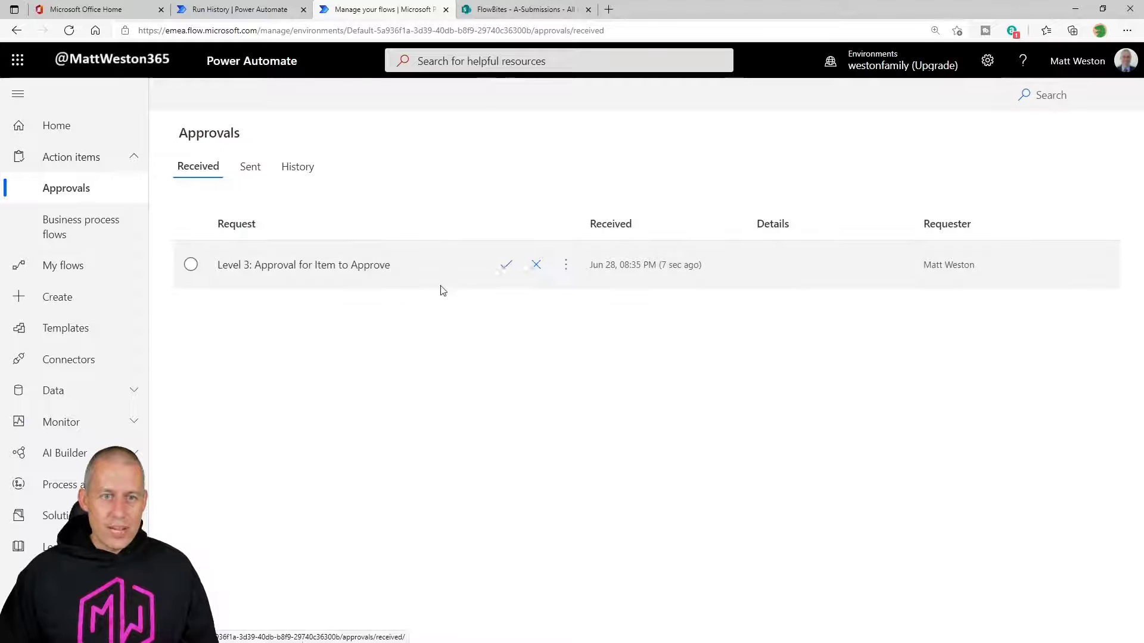
left_click(507, 265)
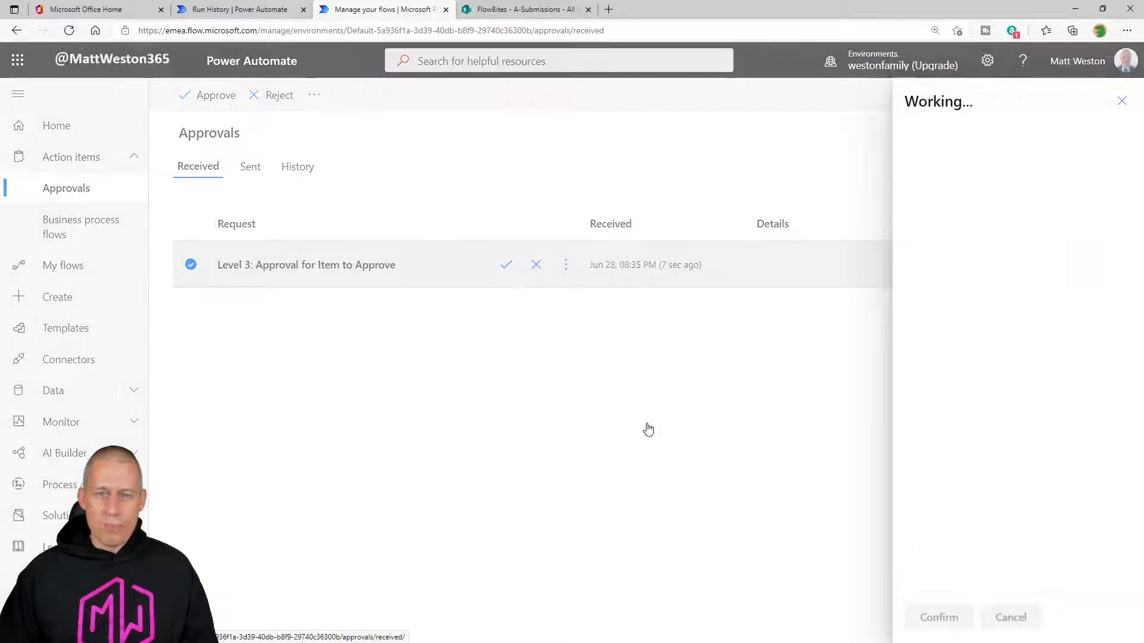
left_click(937, 617)
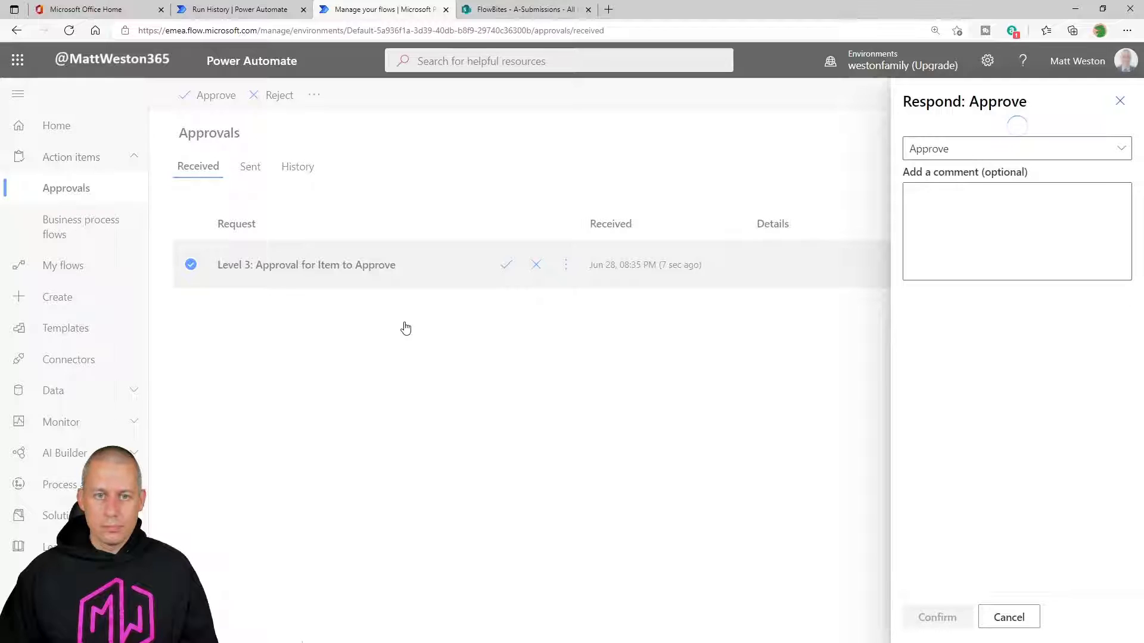
left_click(938, 617)
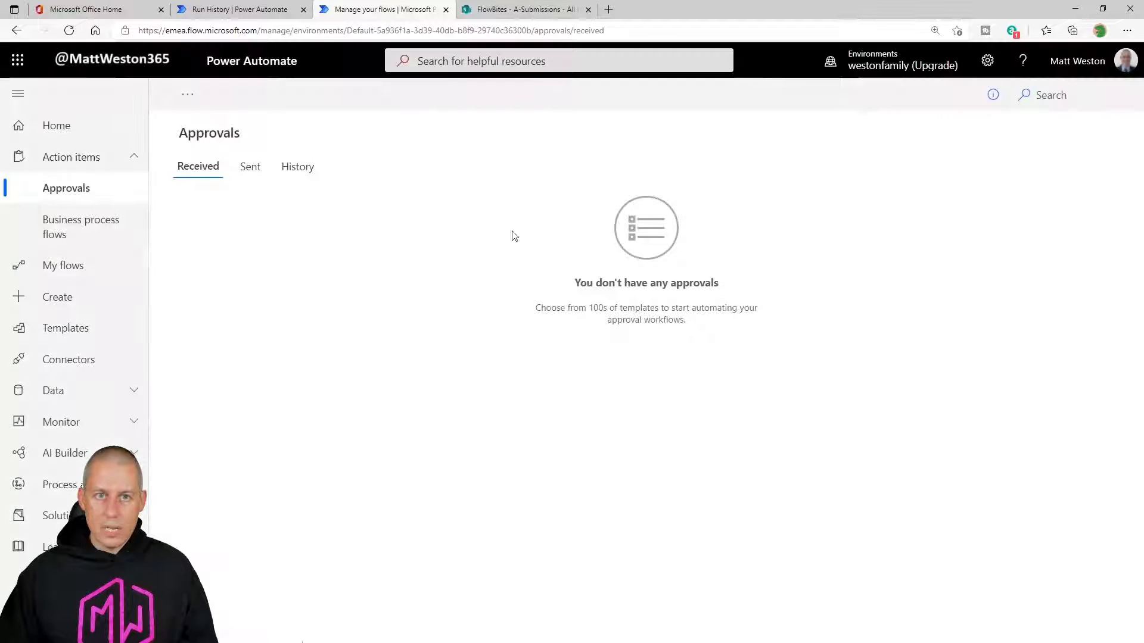
Return to the flow run and examine the approval action's outputs across the iterations of the Apply to each - Approver loop.
left_click(254, 7)
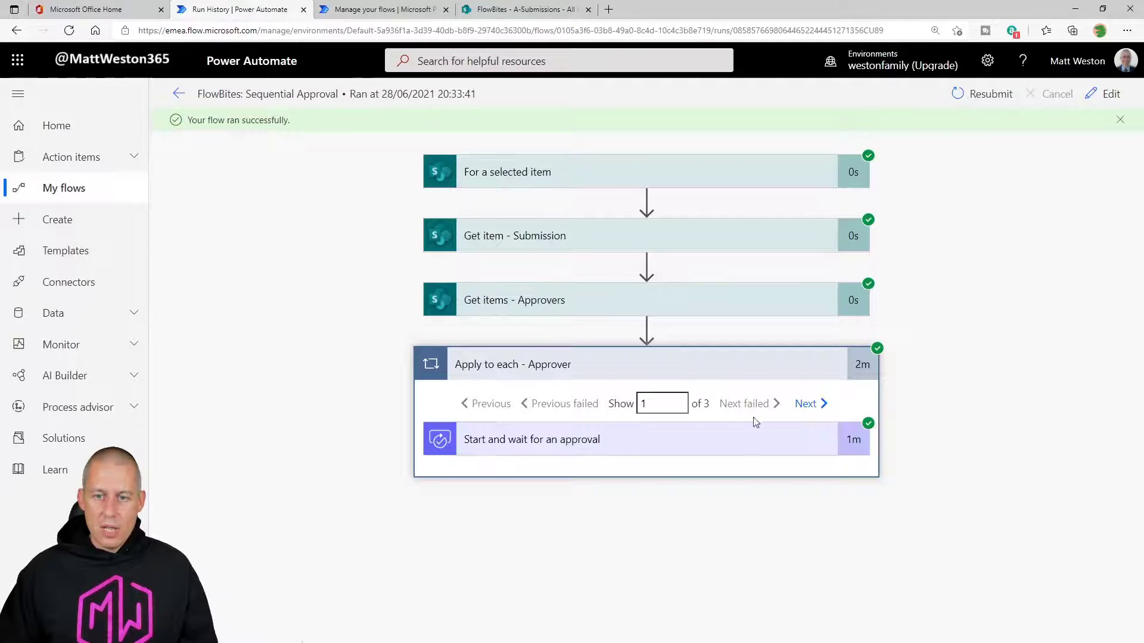
left_click(716, 448)
scroll(956, 467, "down", 4)
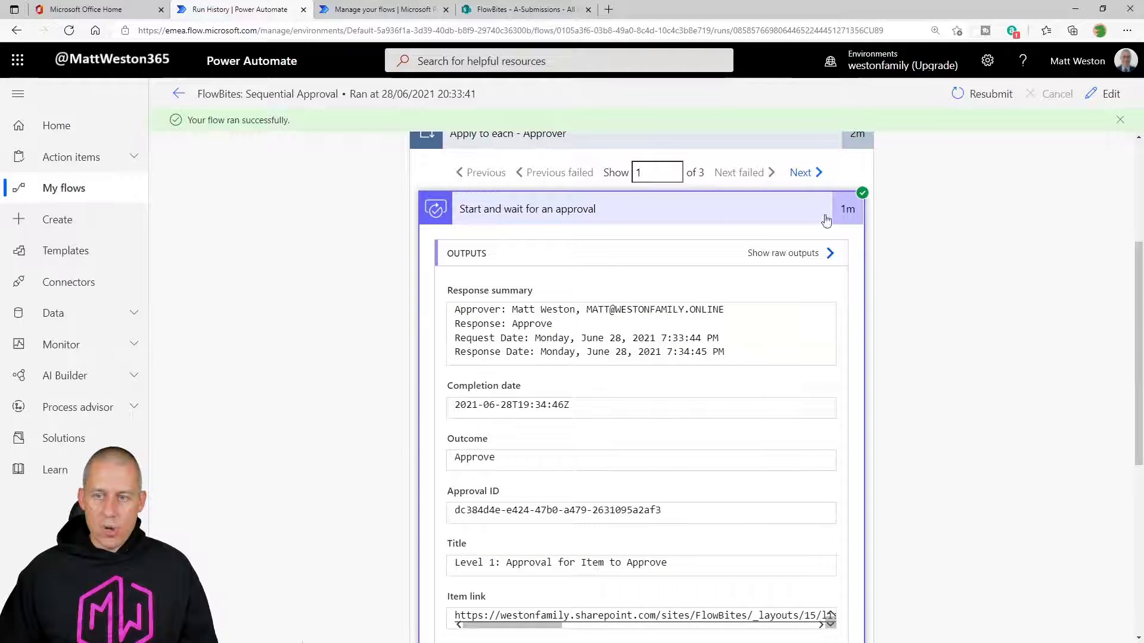
left_click(802, 173)
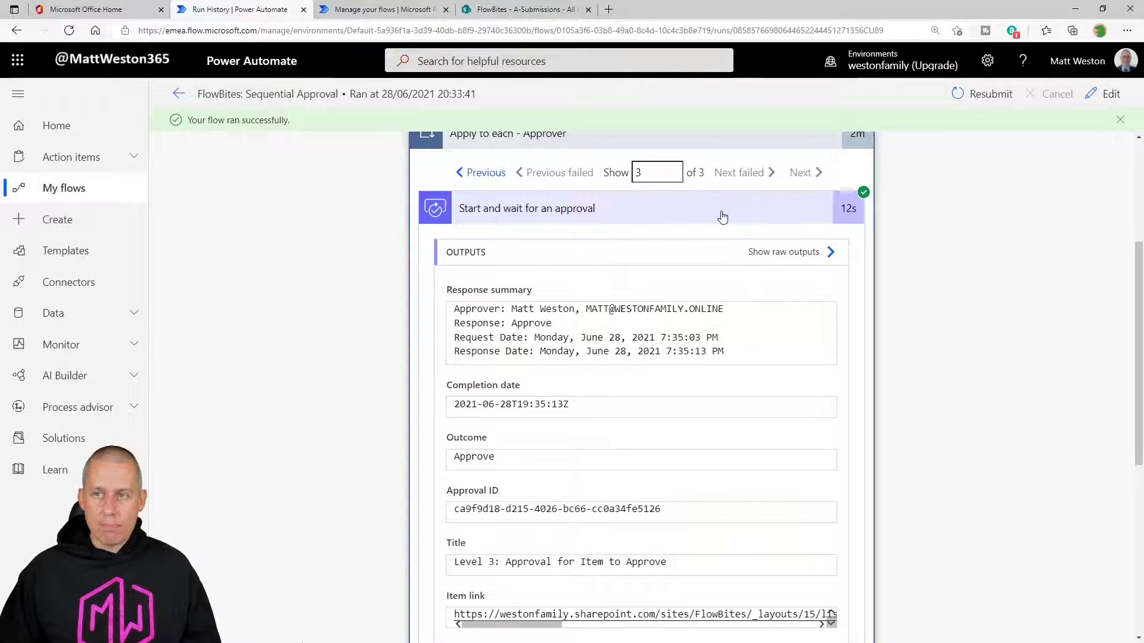
Open the Sequential Approval flow for editing and insert an Initialize variable action directly after the "For a selected item" trigger.
left_click(1108, 96)
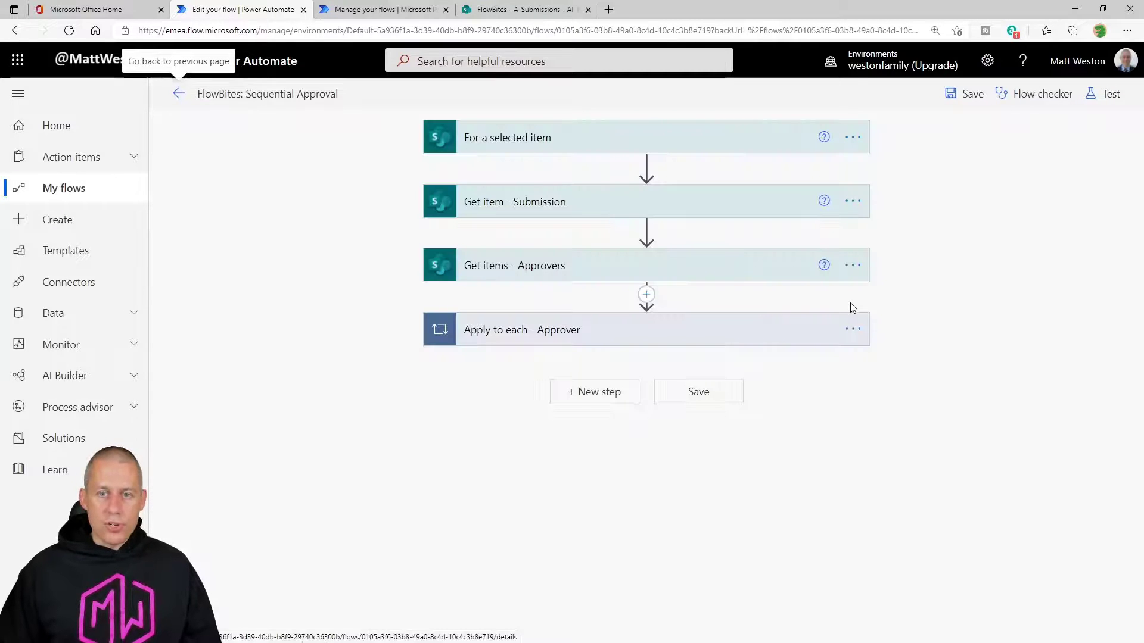
left_click(679, 334)
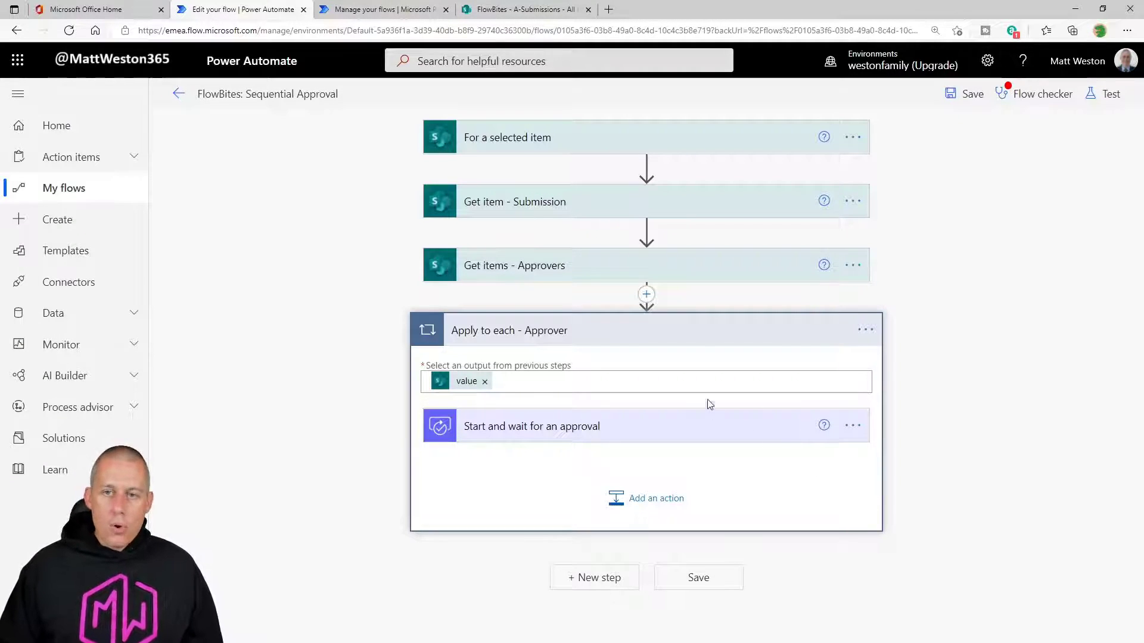
left_click(647, 167)
left_click(641, 189)
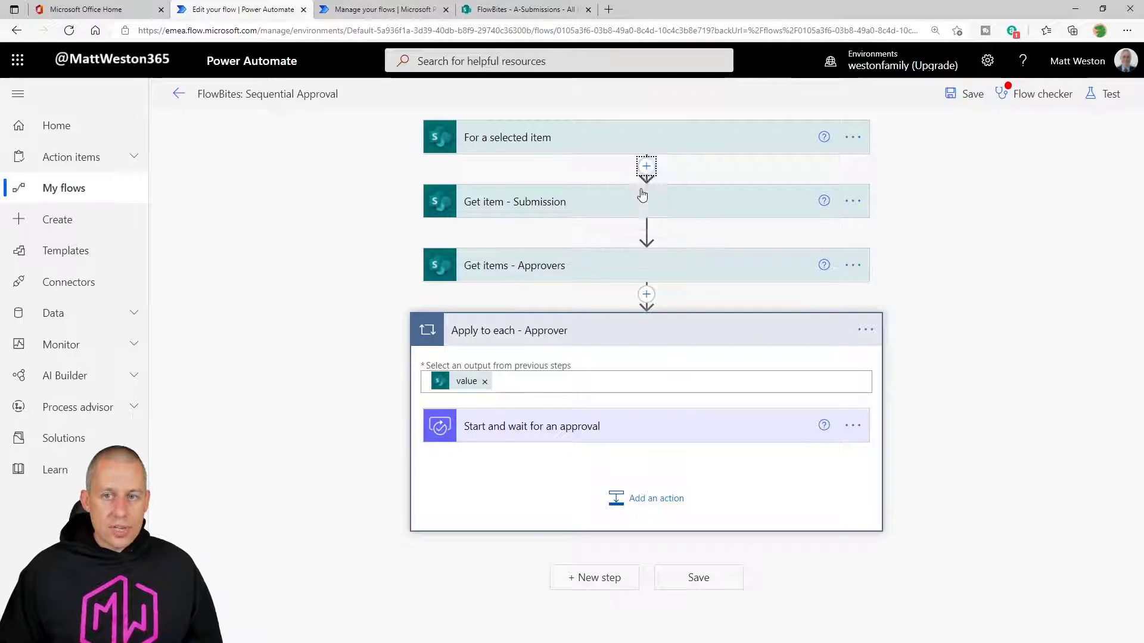
type("variable")
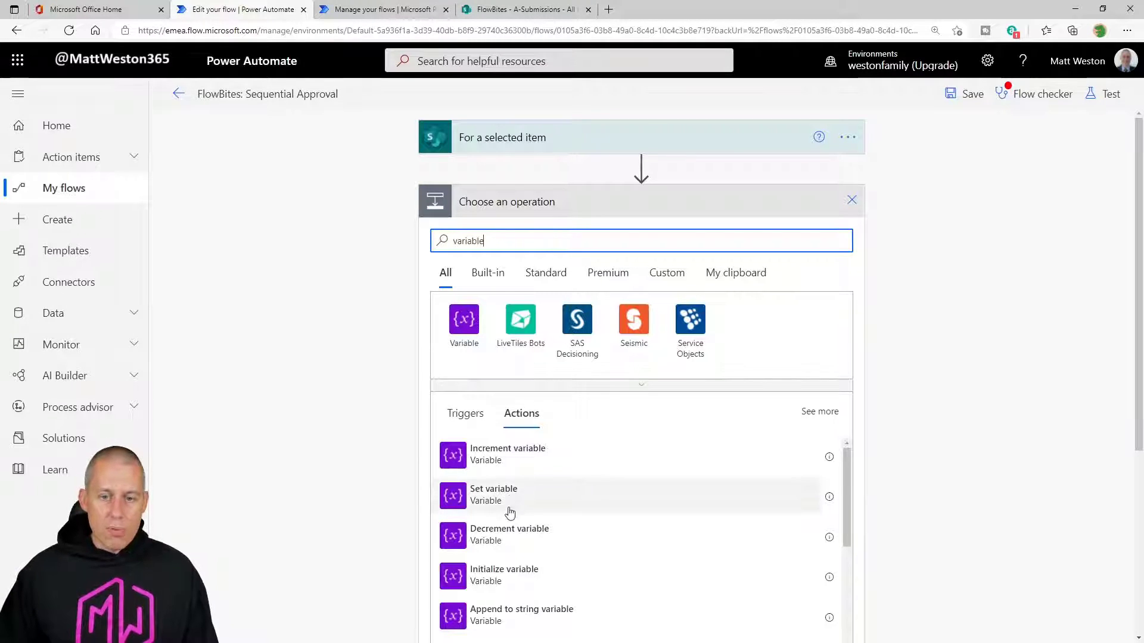
left_click(547, 585)
Name the variable "Run Approval Step", set its type to Boolean, and give it the expression true as its initial value.
left_click(638, 232)
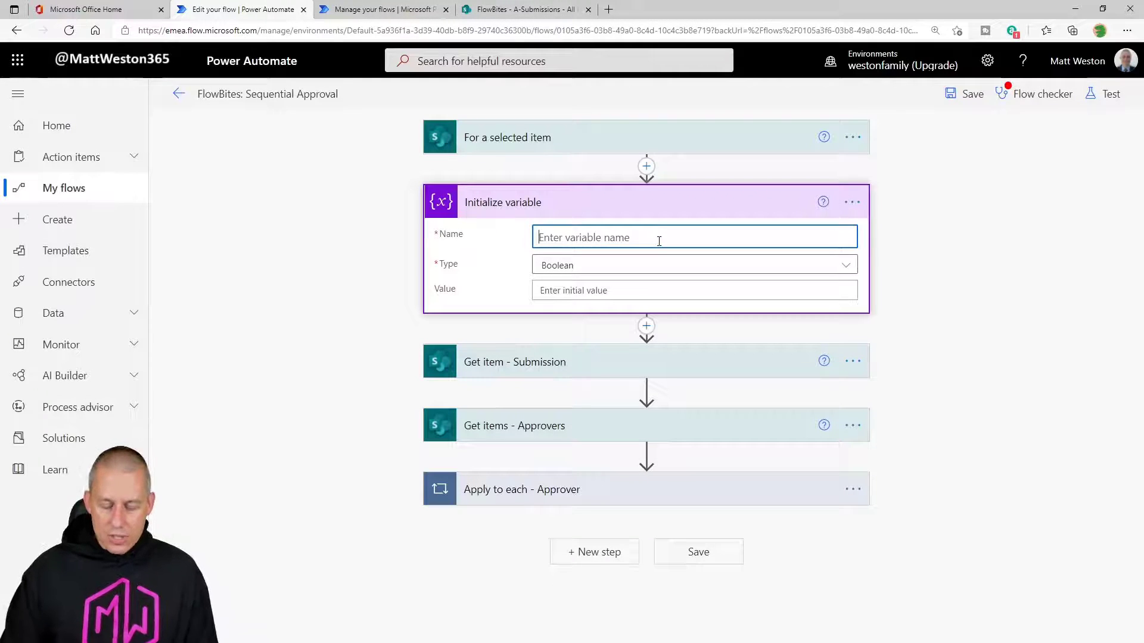
type("Run Approval Step")
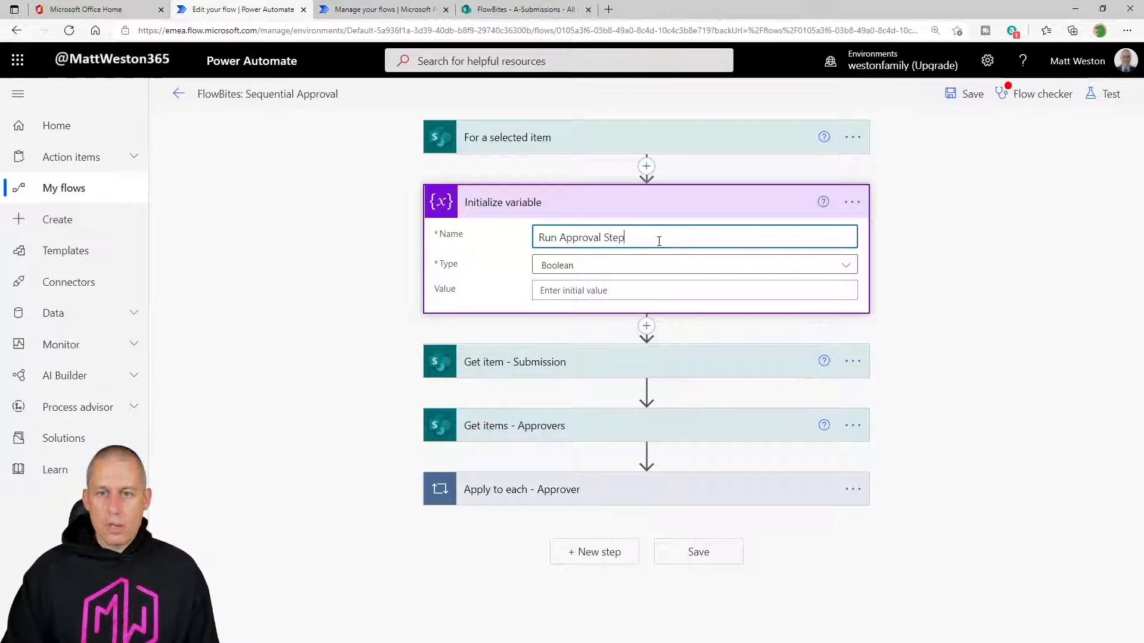
left_click(583, 268)
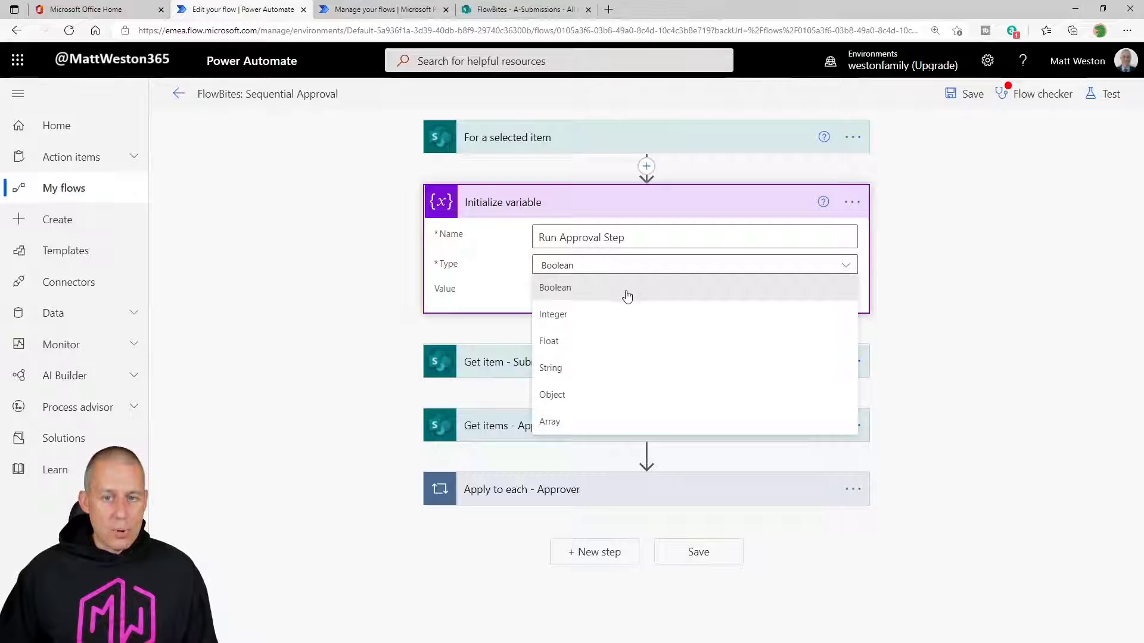
left_click(536, 286)
left_click(573, 292)
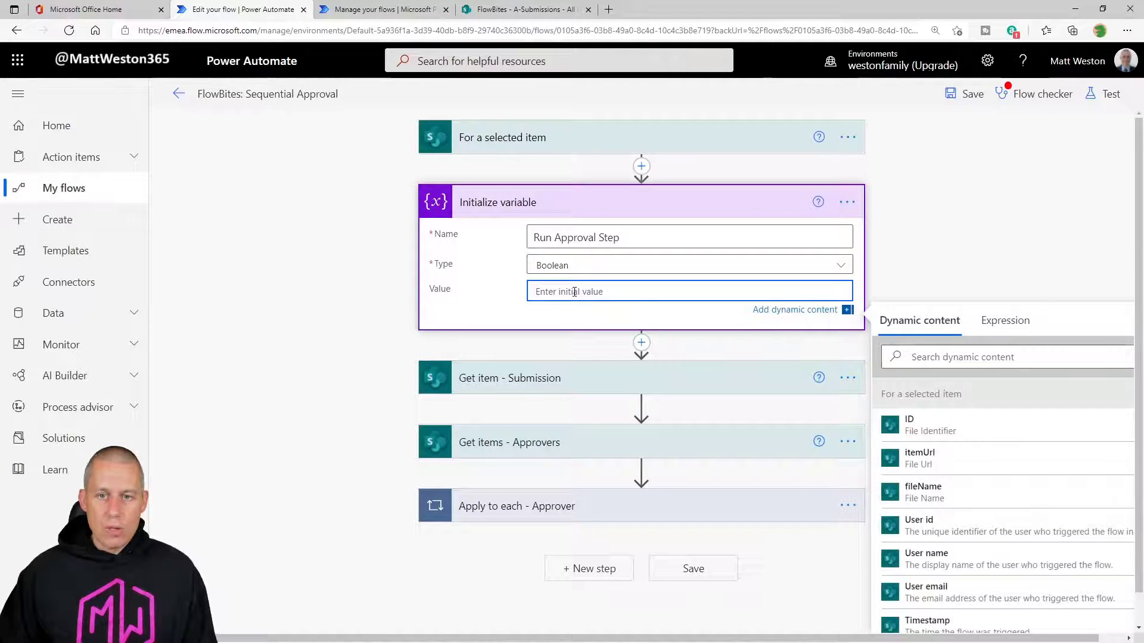
left_click(991, 320)
left_click(981, 356)
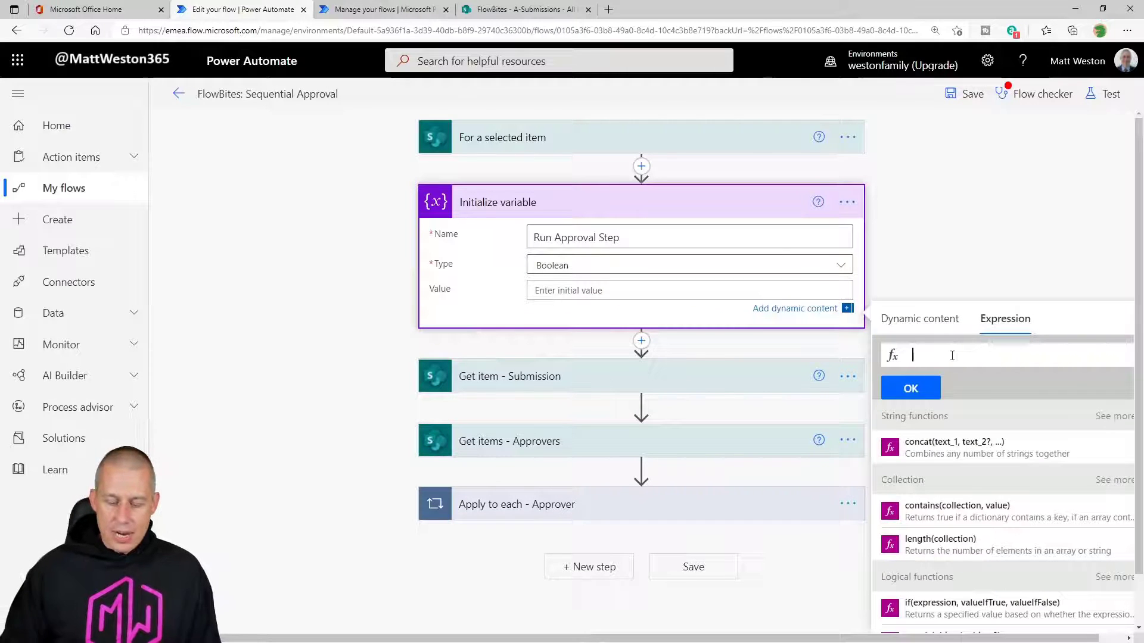
type("true")
left_click(916, 387)
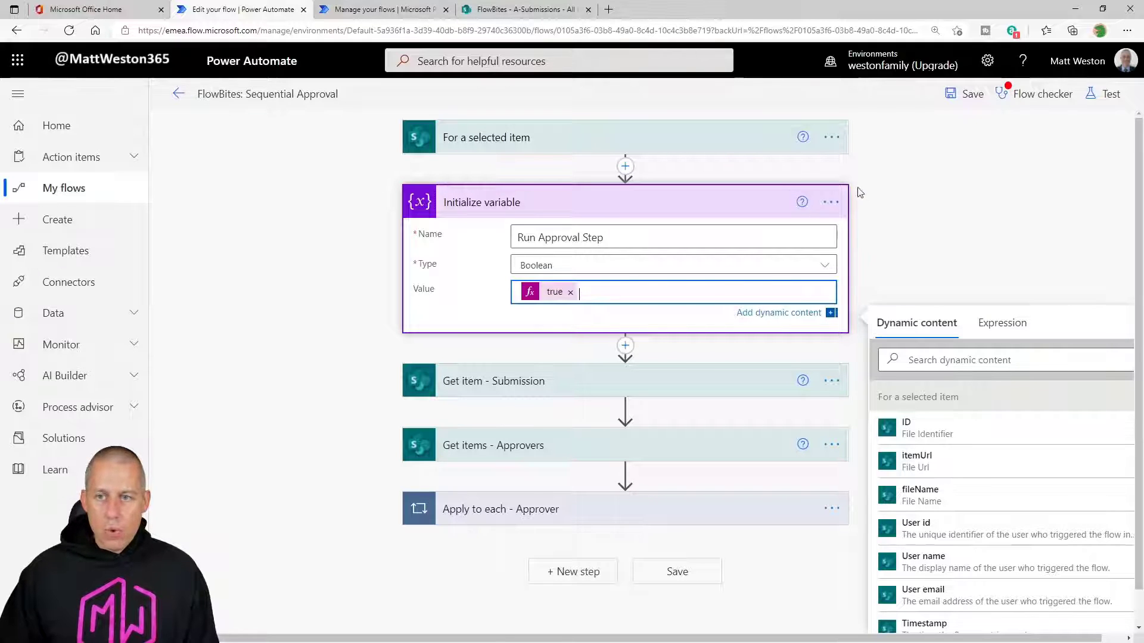
Rename the Initialize variable action as "Initialize variable - Run Approval Step".
left_click(831, 201)
left_click(916, 227)
left_click(602, 200)
type("- Run Approval Step")
key("Return")
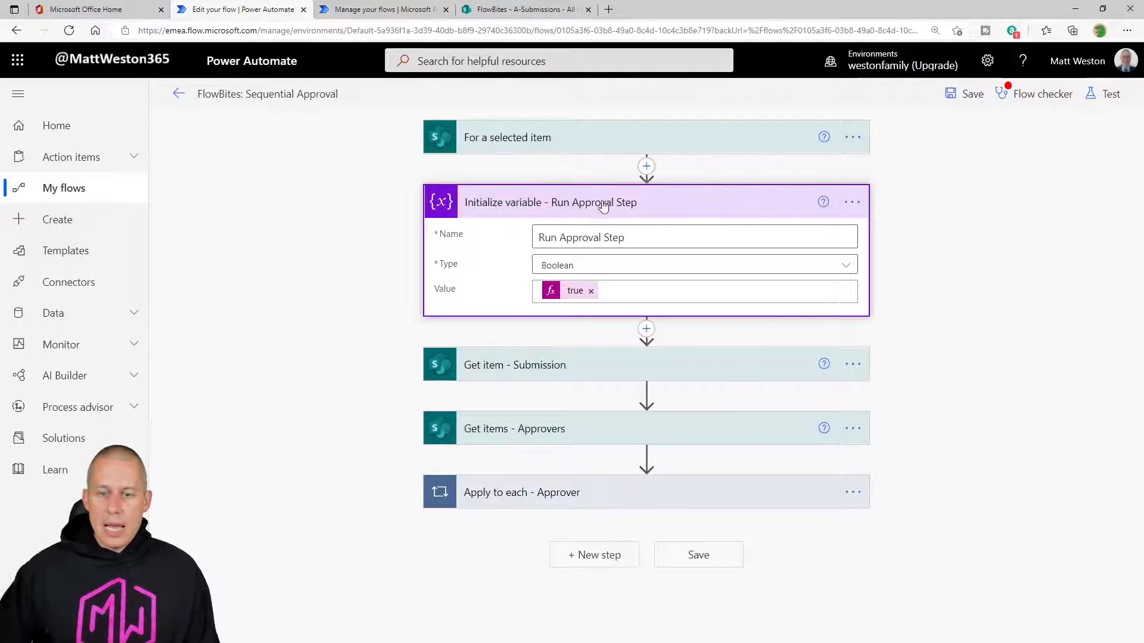
Add a Condition control after the approval action inside the Apply to each - Approver loop.
left_click(725, 489)
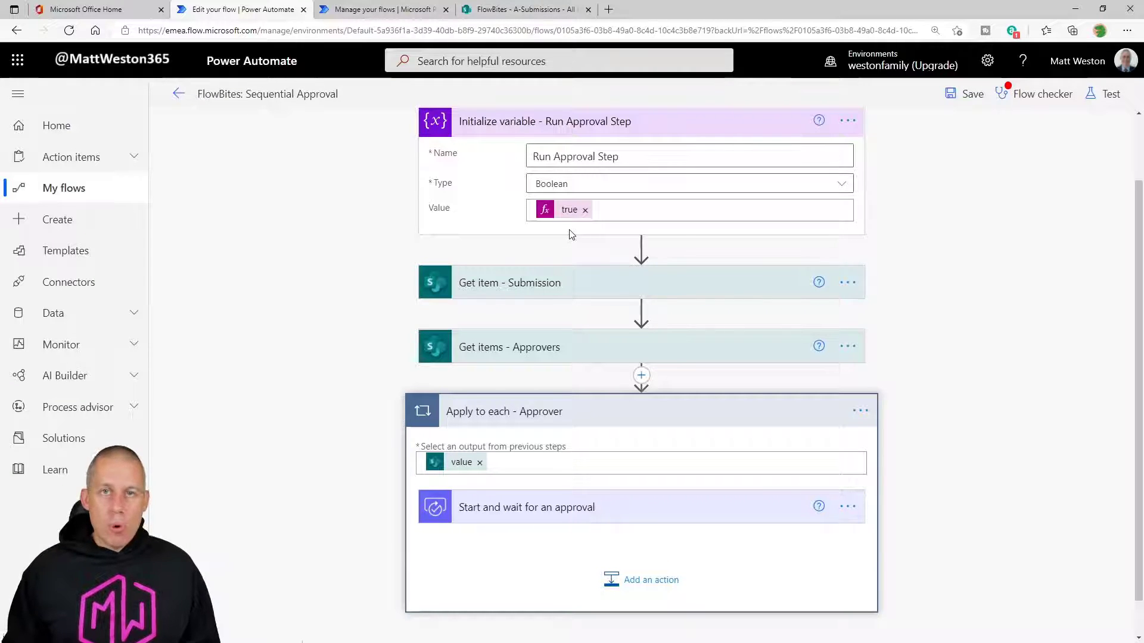
scroll(575, 334, "down", 1)
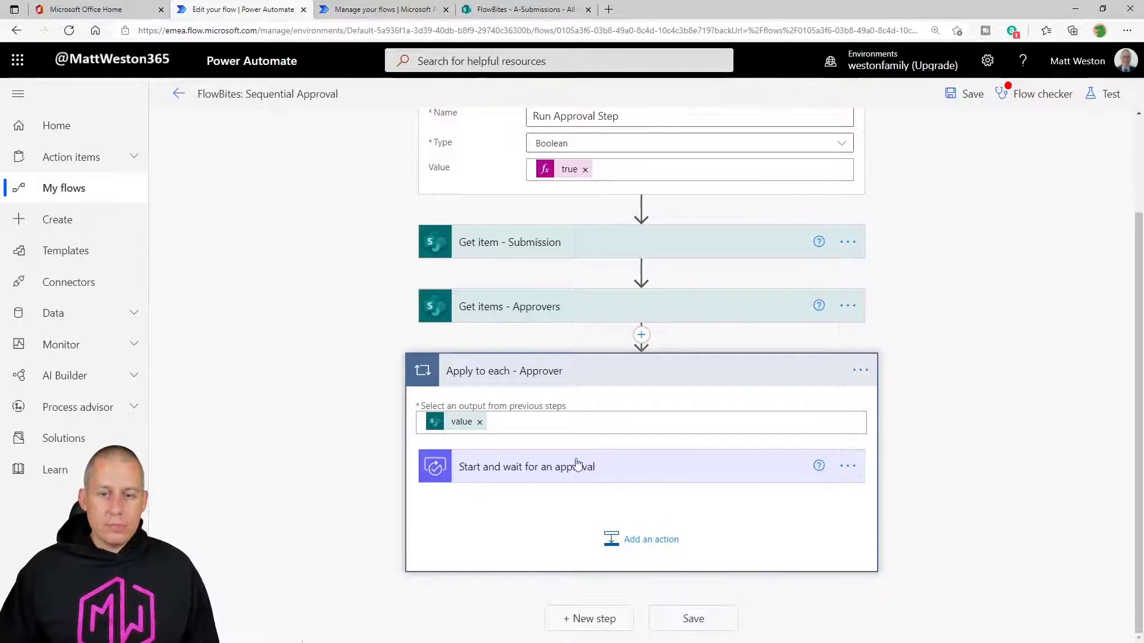
left_click(631, 533)
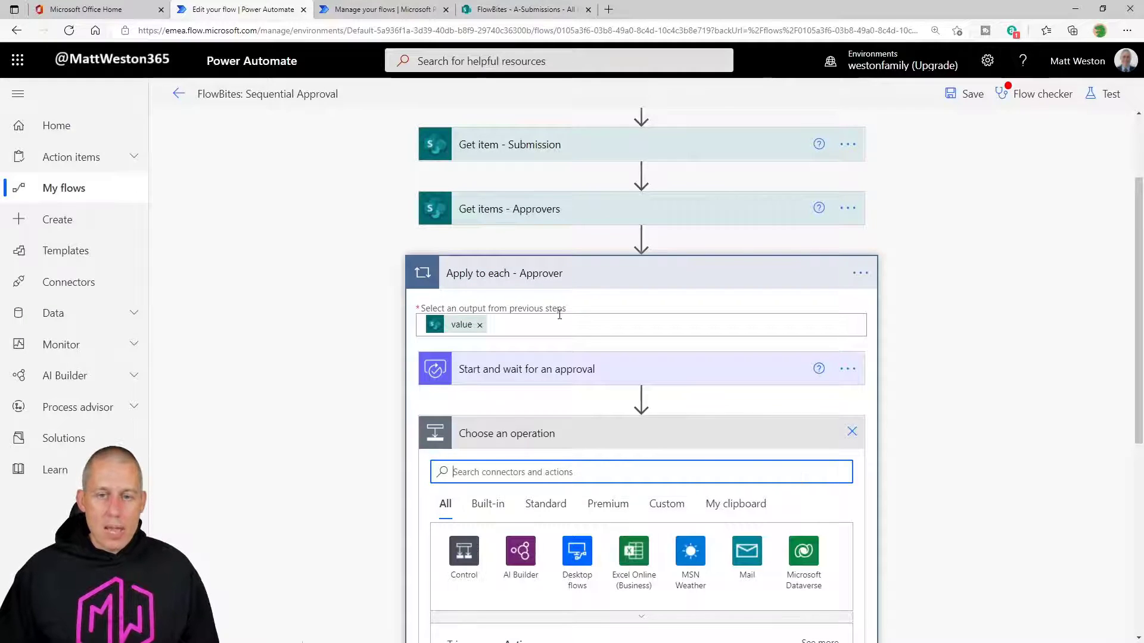
scroll(601, 436, "down", 2)
type("condition")
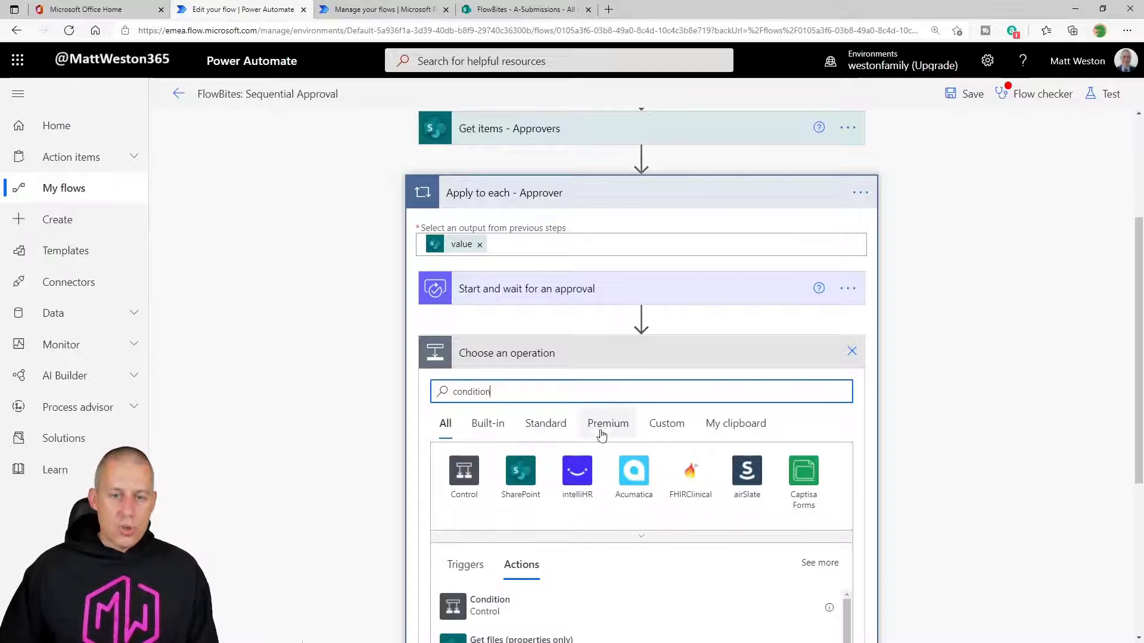
left_click(475, 597)
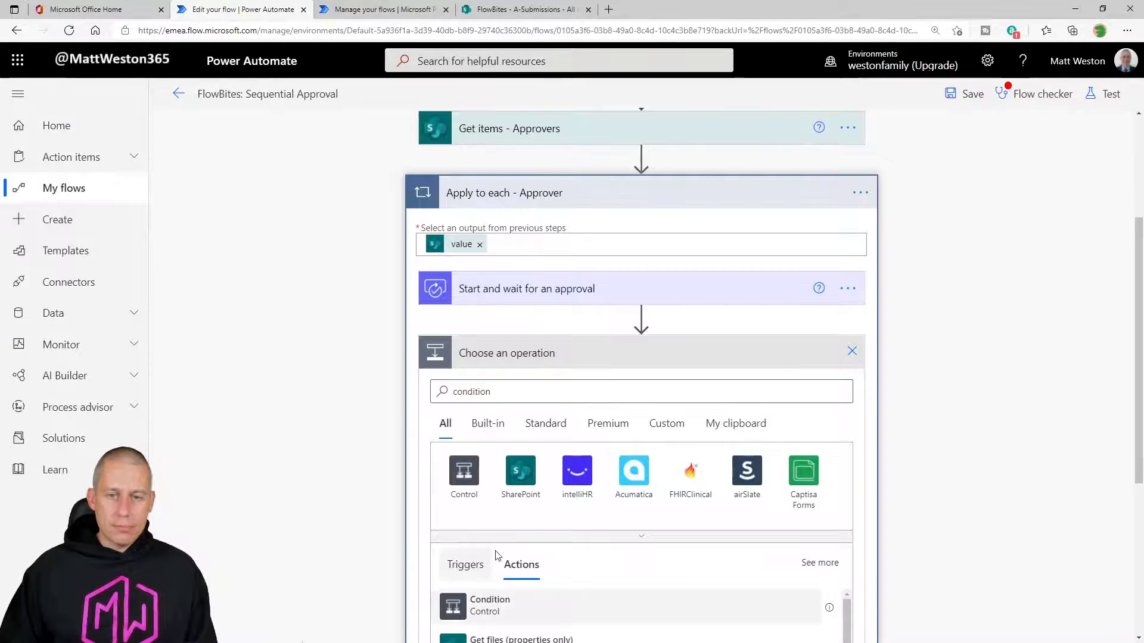
Rename the new condition as "Condition - Run Approval".
left_click(847, 353)
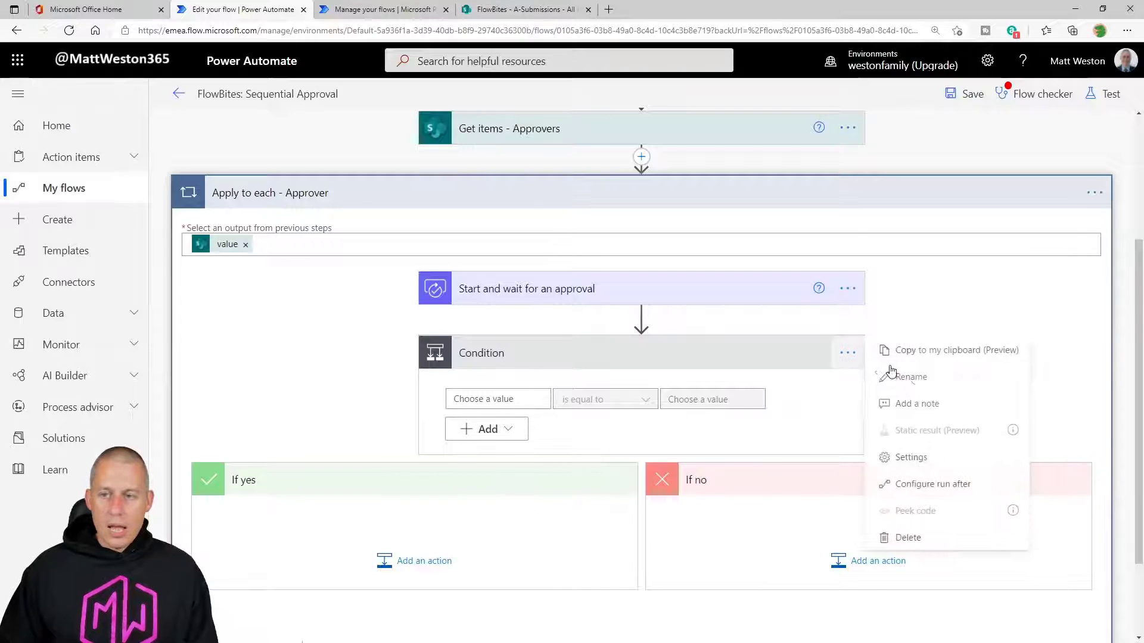
left_click(912, 376)
left_click(590, 358)
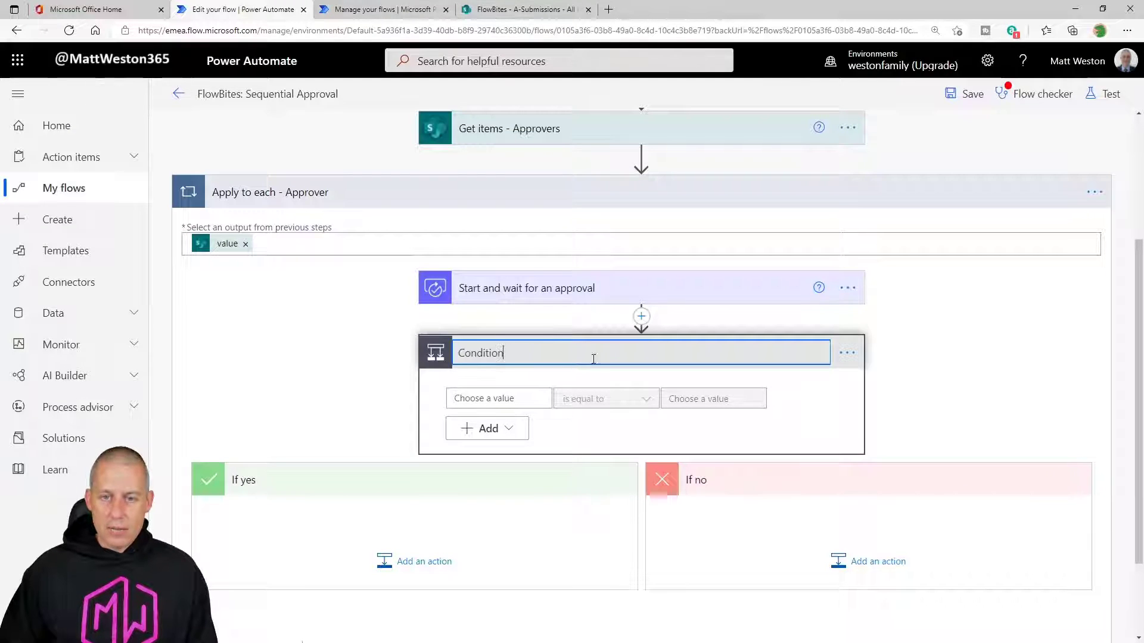
type("- Run Approval")
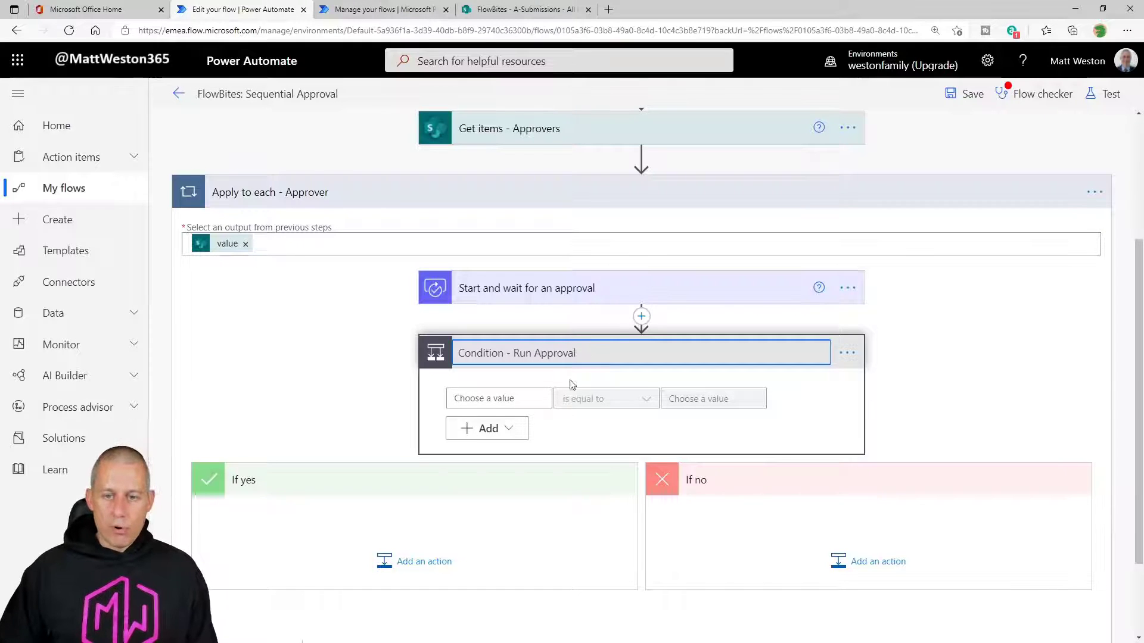
Set Condition - Run Approval to check that the Run Approval Step variable is equal to the expression true.
left_click(524, 399)
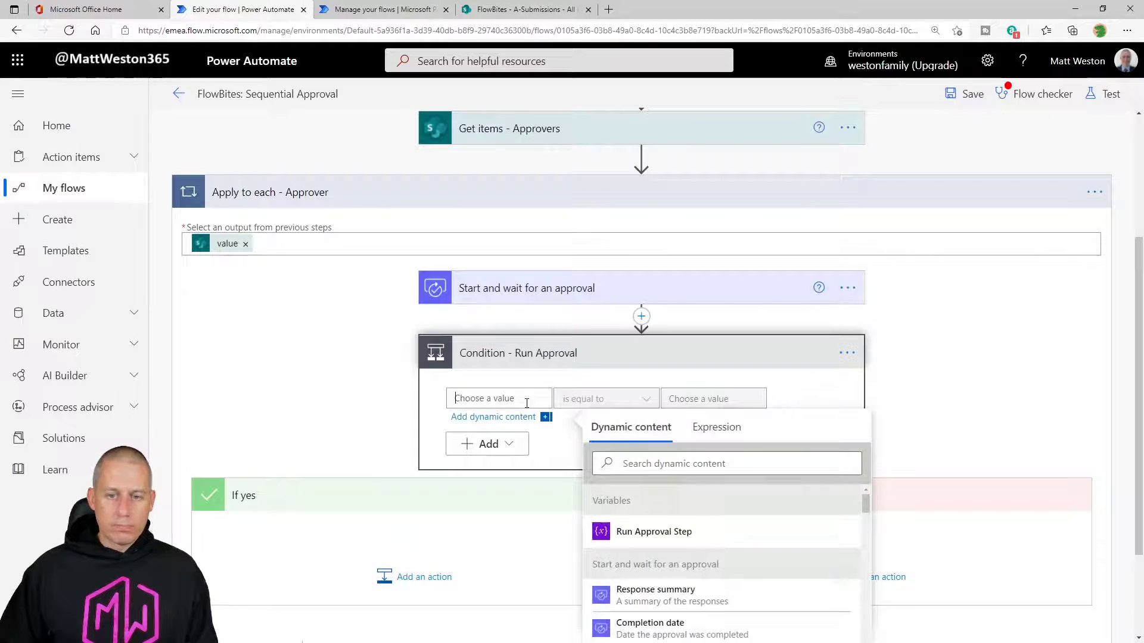
left_click(703, 539)
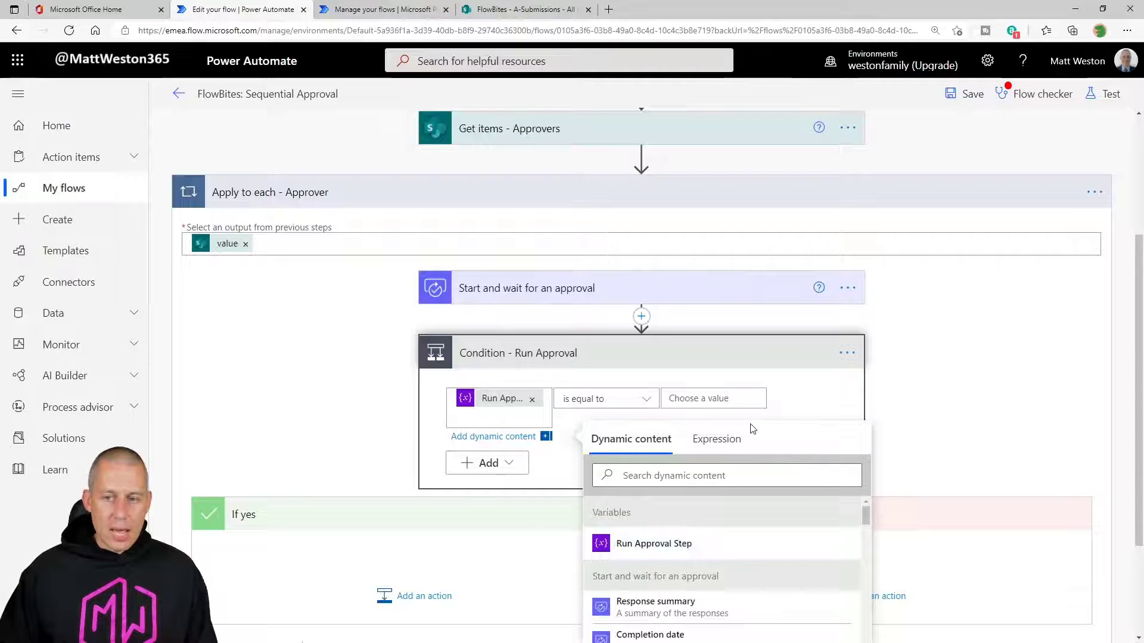
left_click(732, 398)
left_click(923, 427)
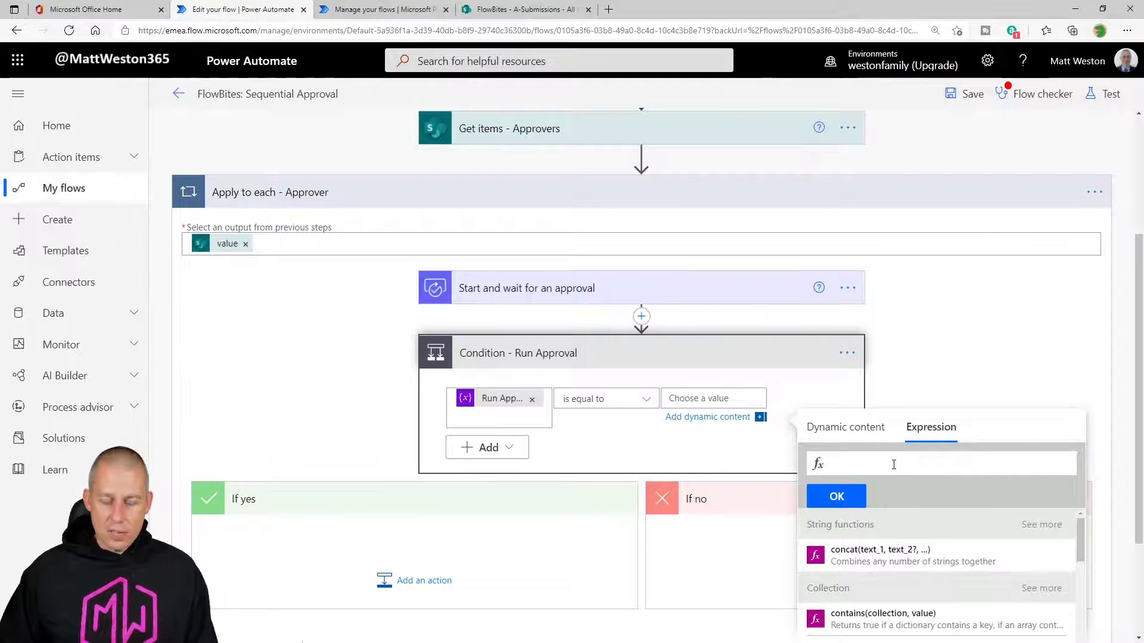
type("true")
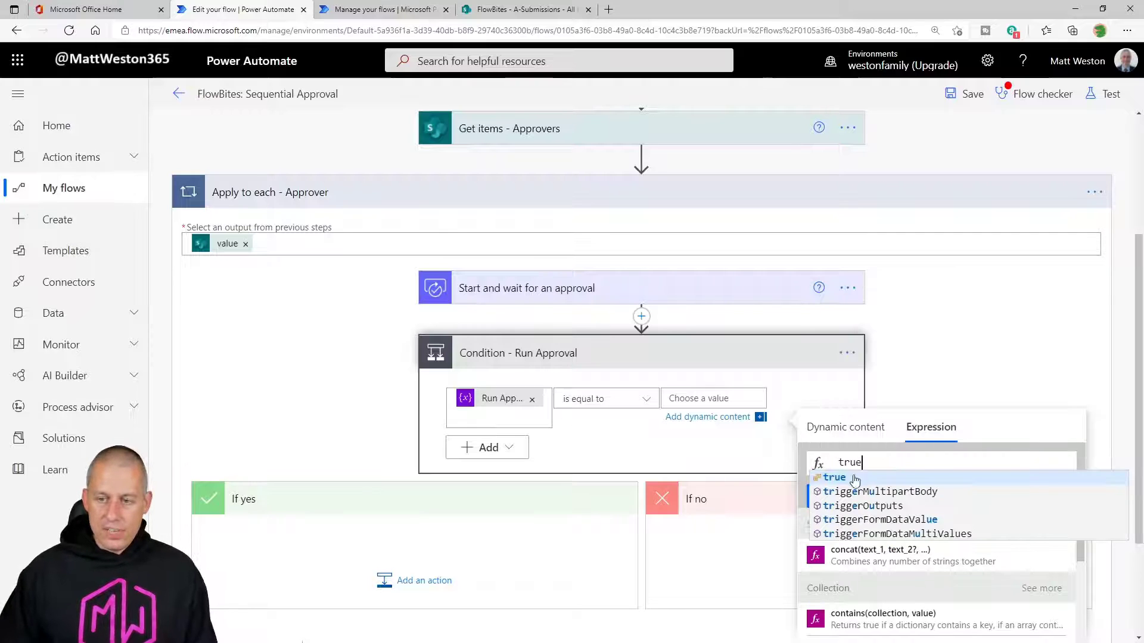
left_click(834, 494)
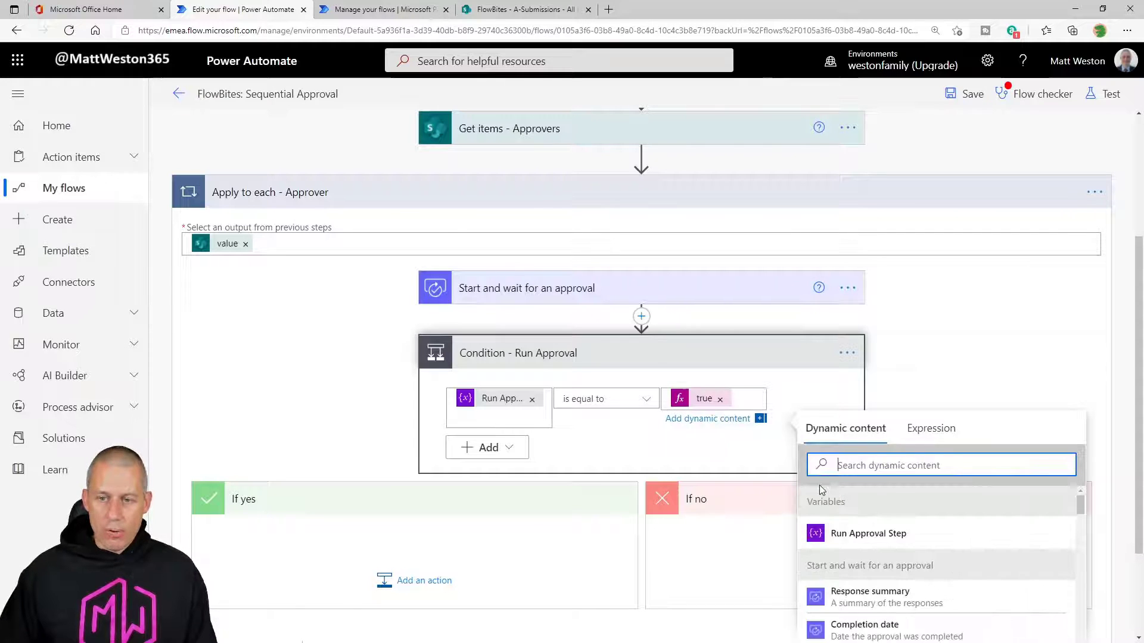
left_click(856, 389)
Move the Start and wait for an approval action into the If yes branch and add a Condition control after it.
scroll(789, 435, "down", 1)
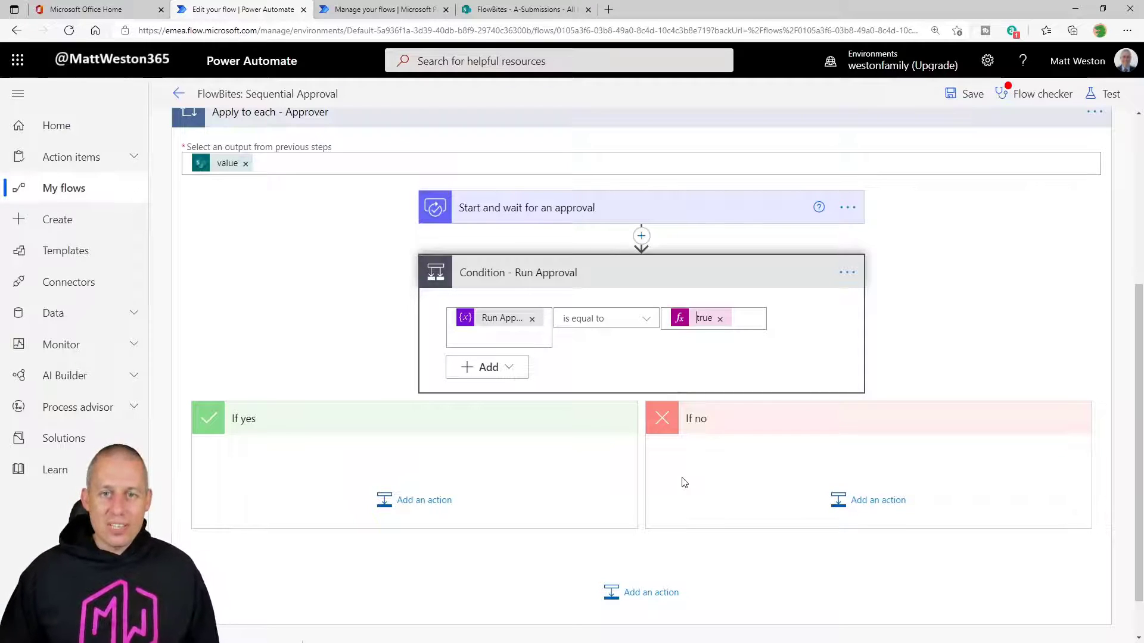
left_click_drag(582, 215, 434, 462)
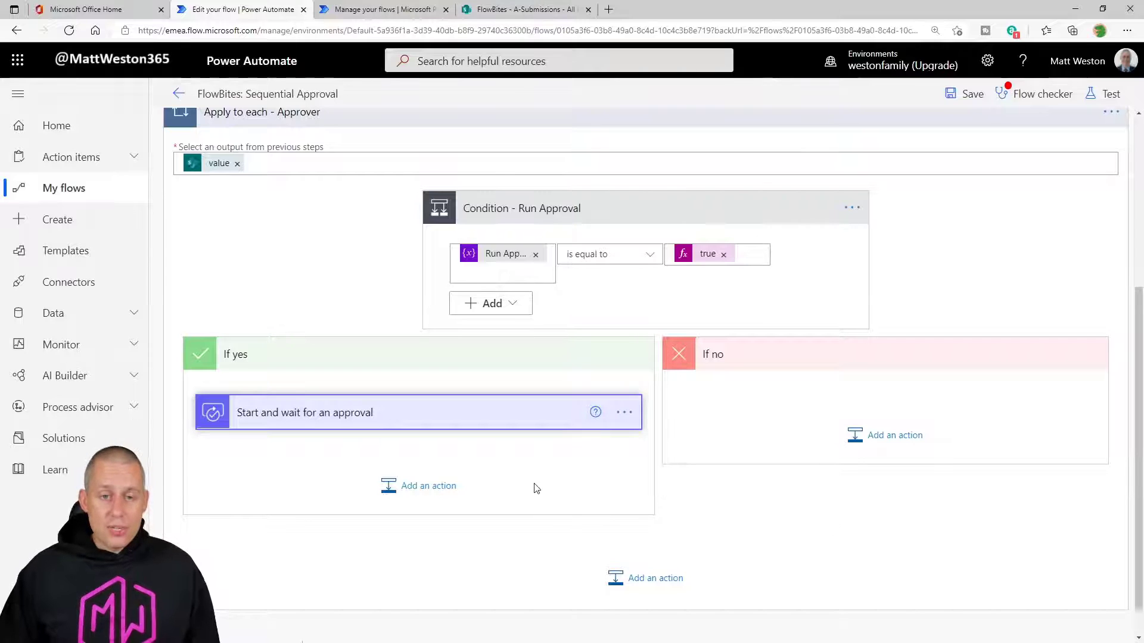
left_click(439, 485)
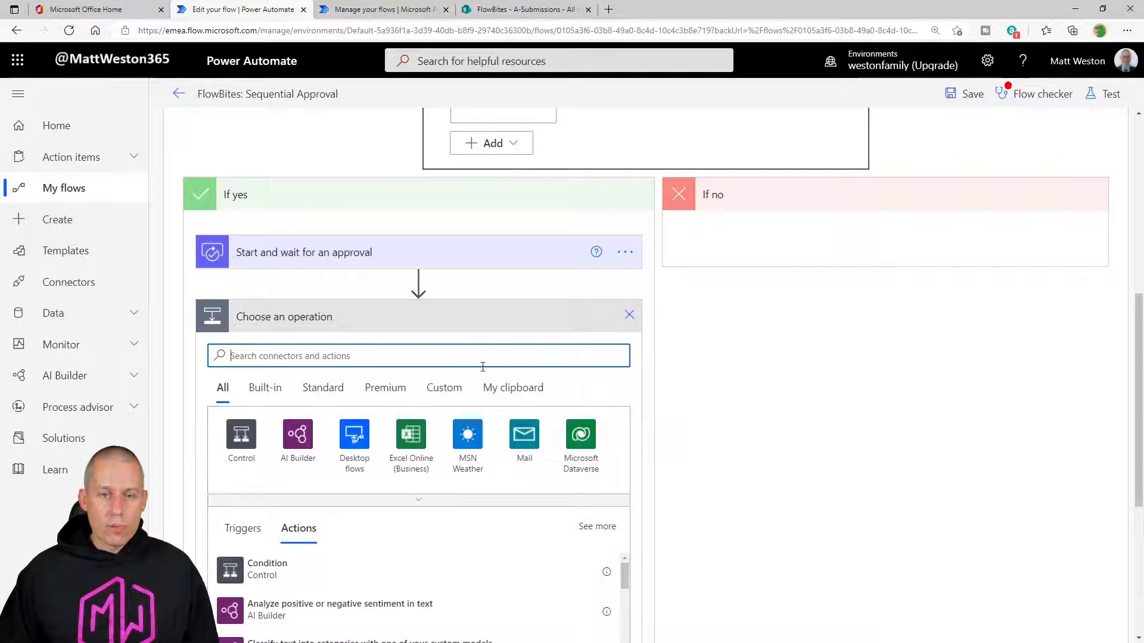
type("condition")
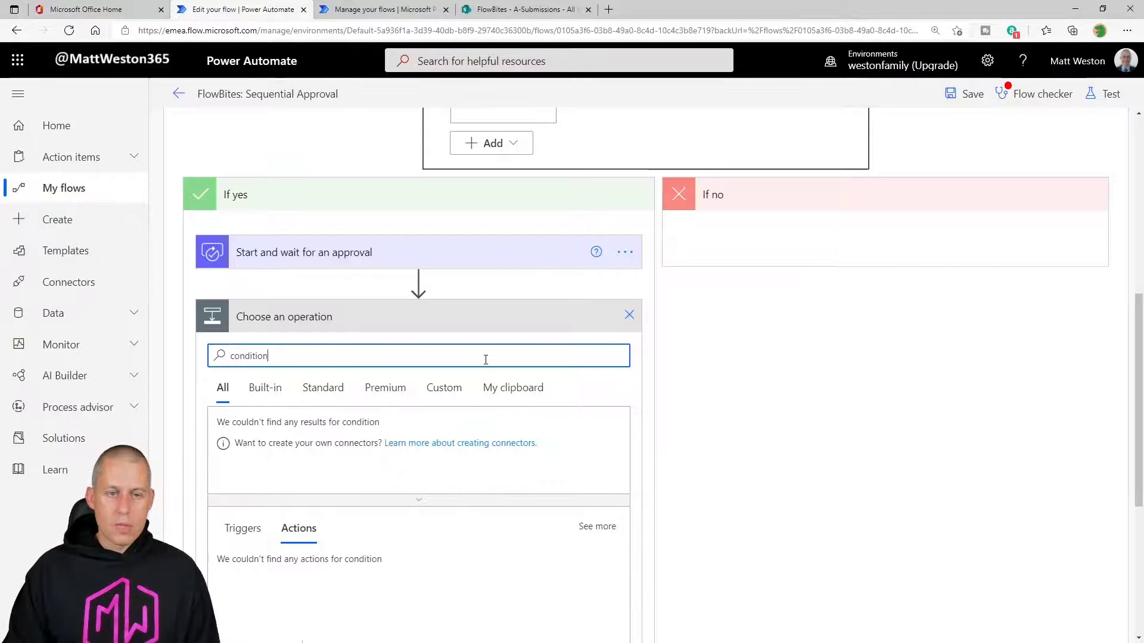
left_click(275, 572)
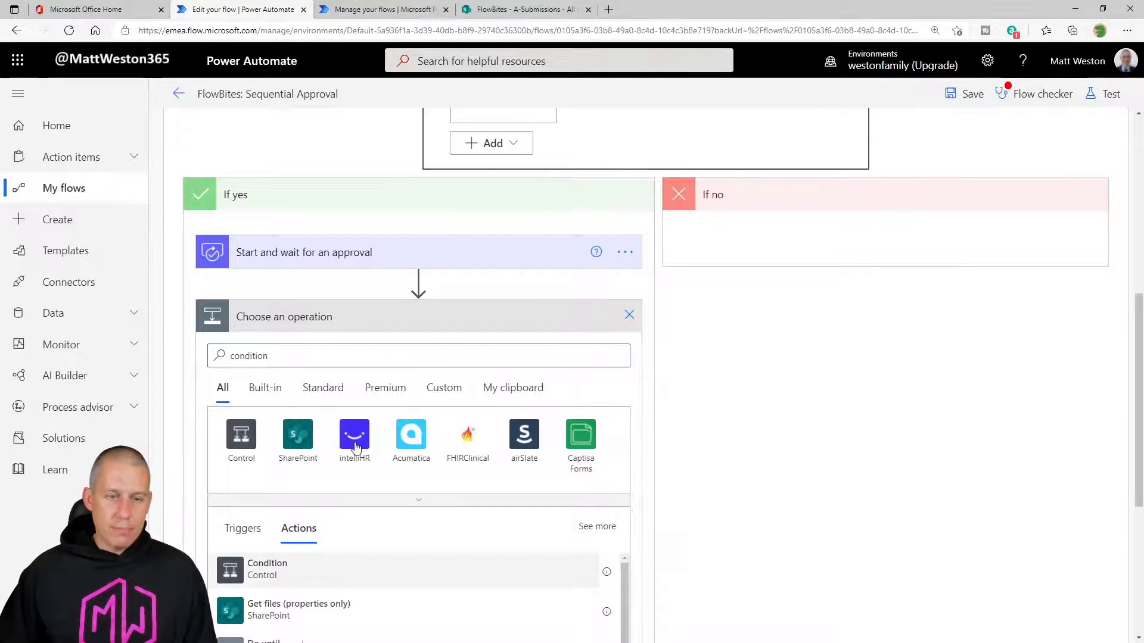
Rename the nested condition as "Condition - Approval Outcome".
left_click(859, 317)
left_click(906, 338)
left_click(656, 316)
type("- Approval Outcome")
key("Return")
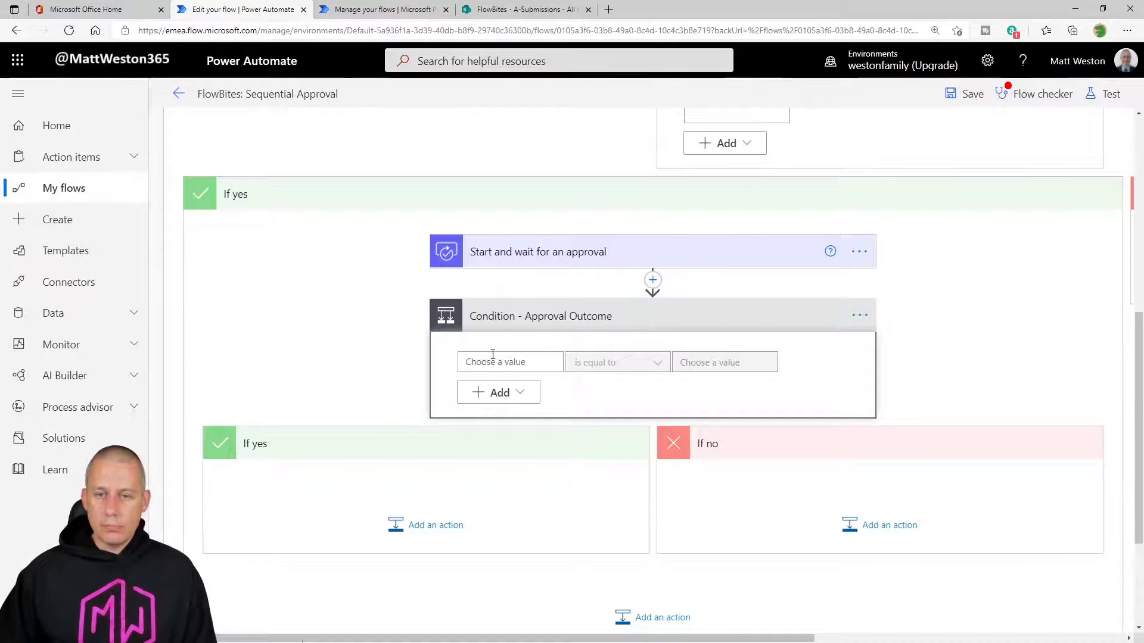
Set Condition - Approval Outcome to check that the approval's Outcome is equal to "Approve".
left_click(490, 362)
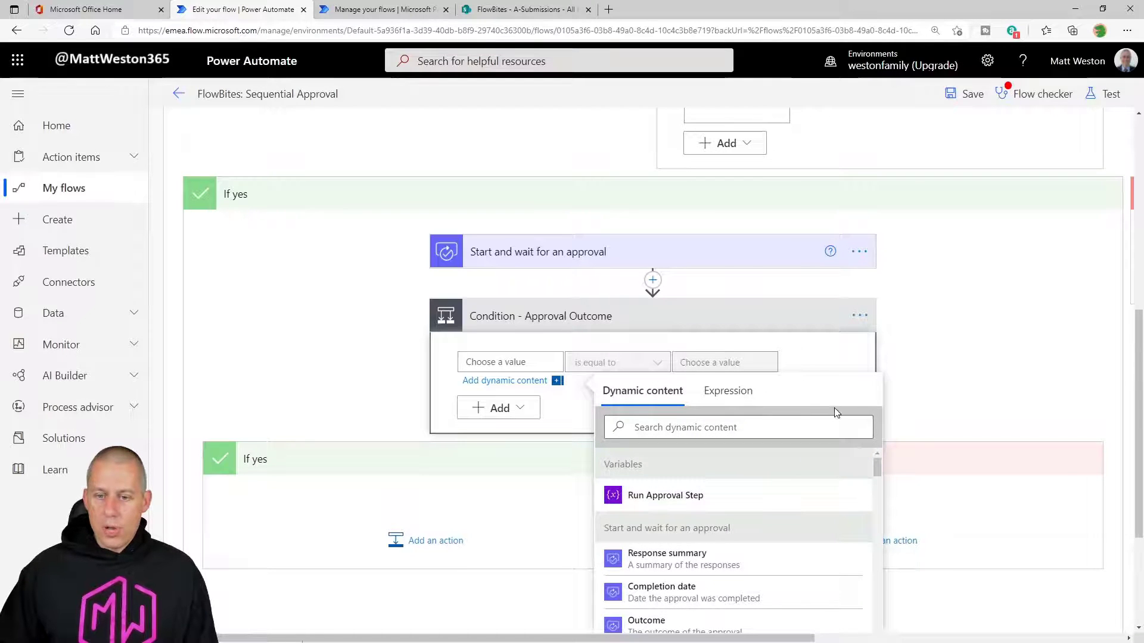
scroll(850, 457, "down", 1)
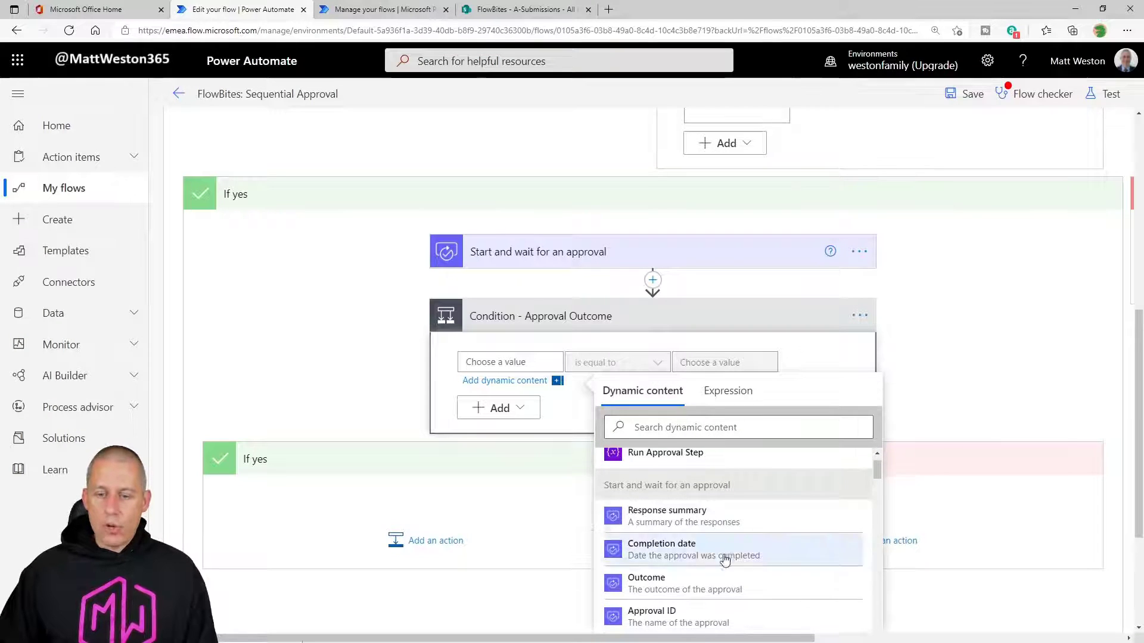
left_click(706, 583)
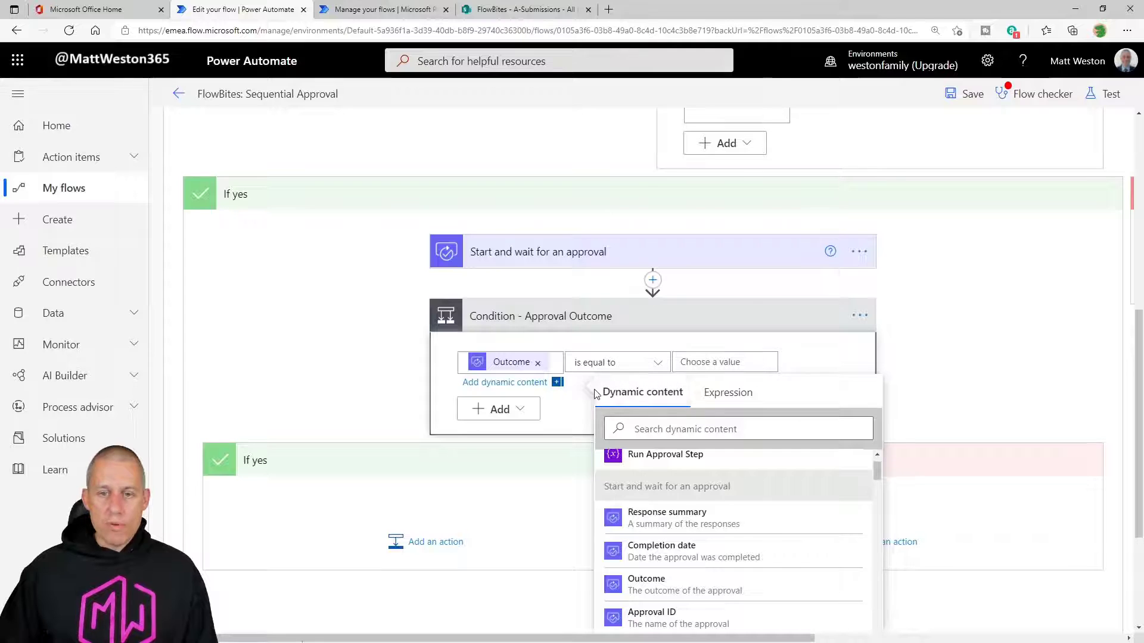
left_click(566, 423)
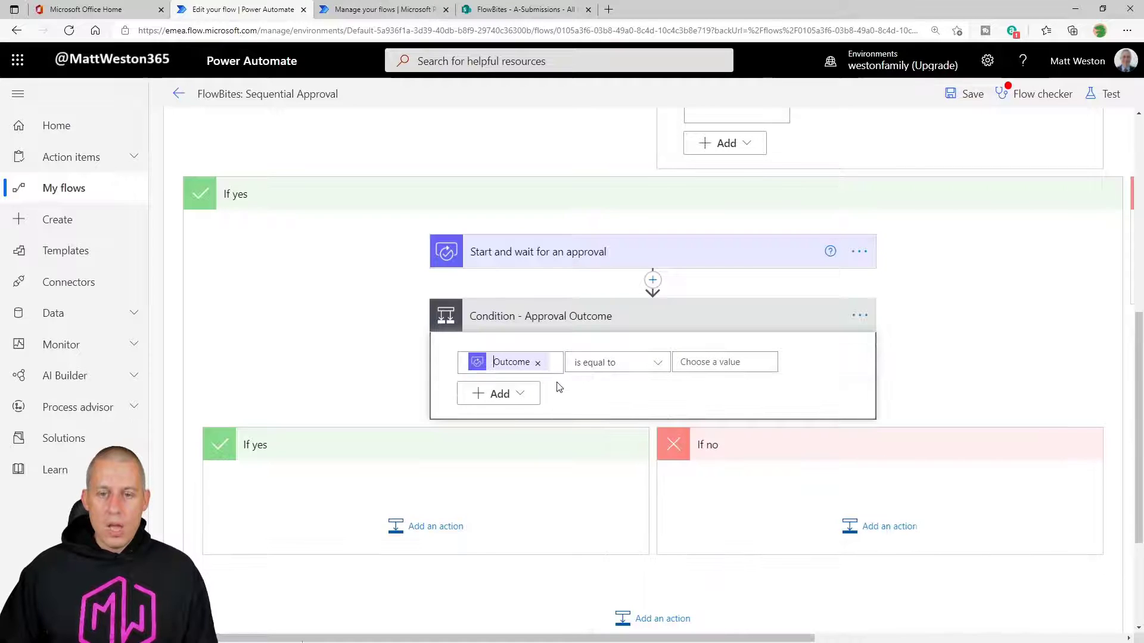
left_click(724, 363)
type("Approve")
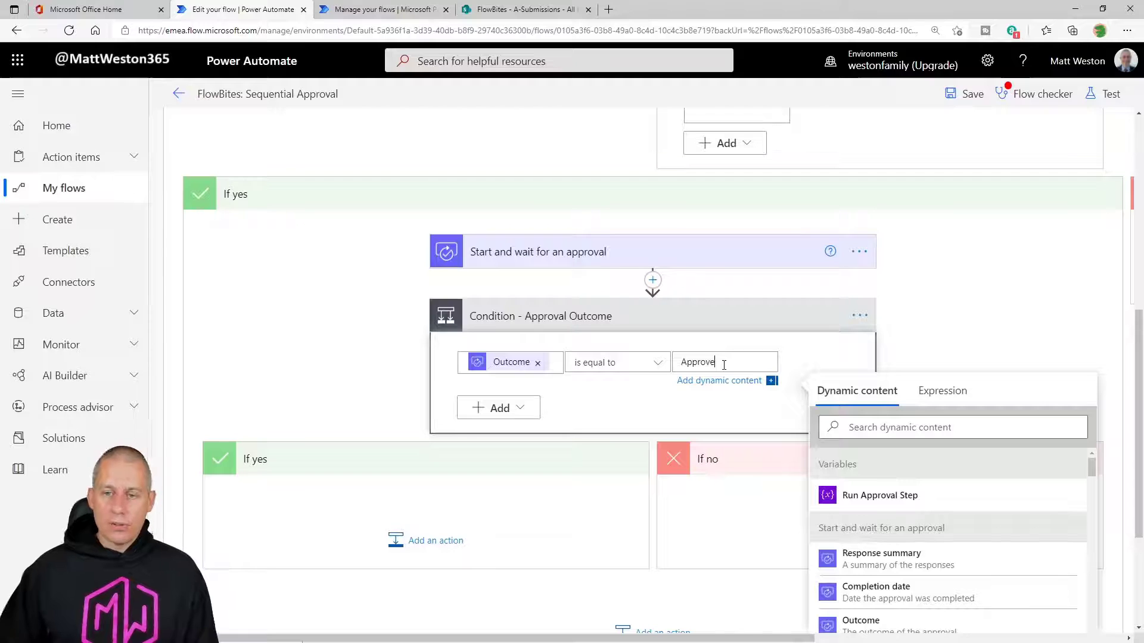
left_click(669, 405)
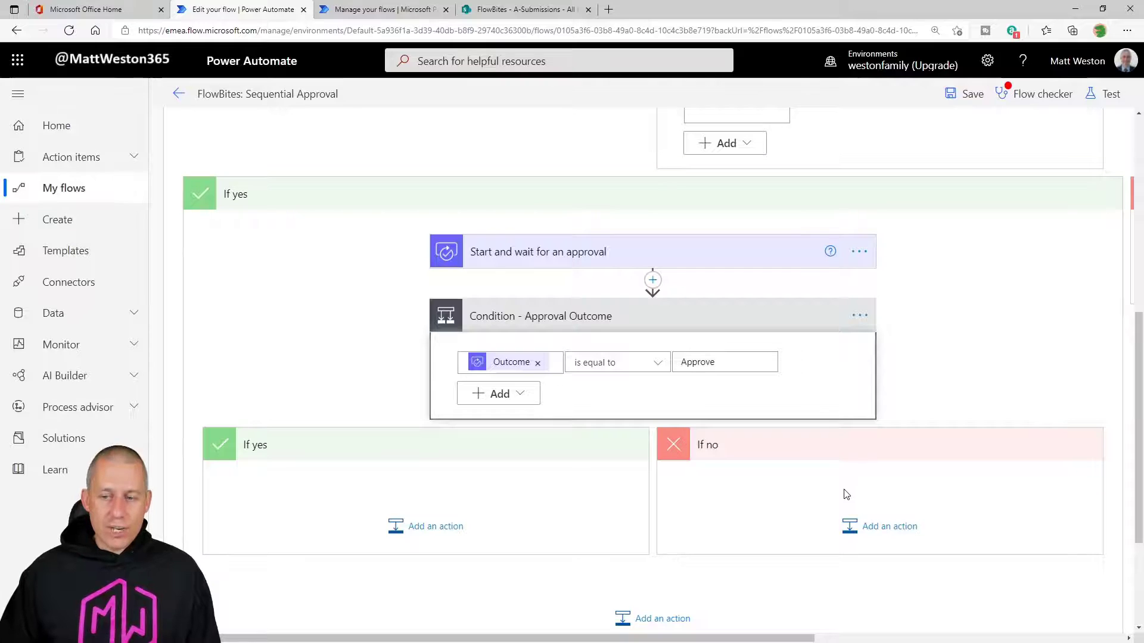
Add a Set variable action to the If no branch of Condition - Approval Outcome.
left_click(895, 533)
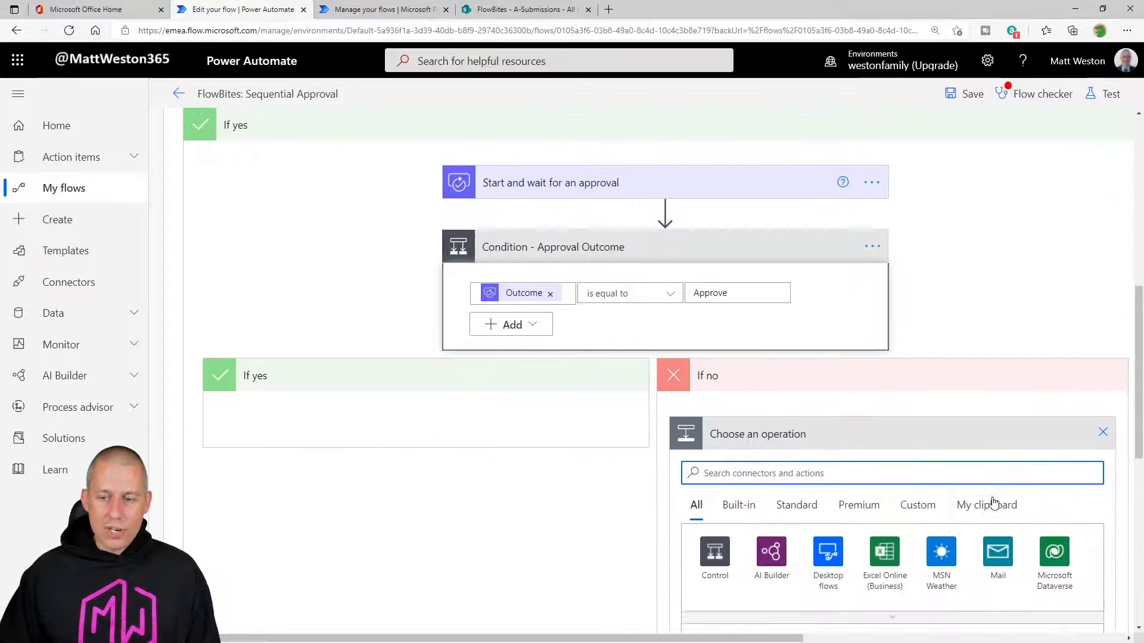
scroll(983, 501, "down", 1)
type("Set var")
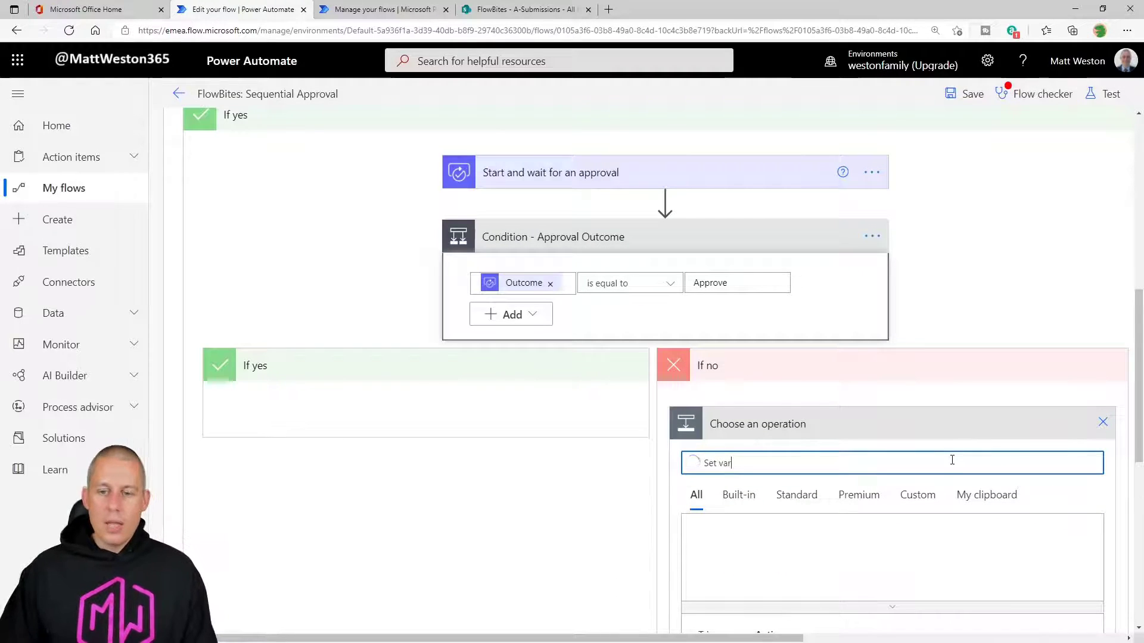
scroll(1008, 472, "down", 3)
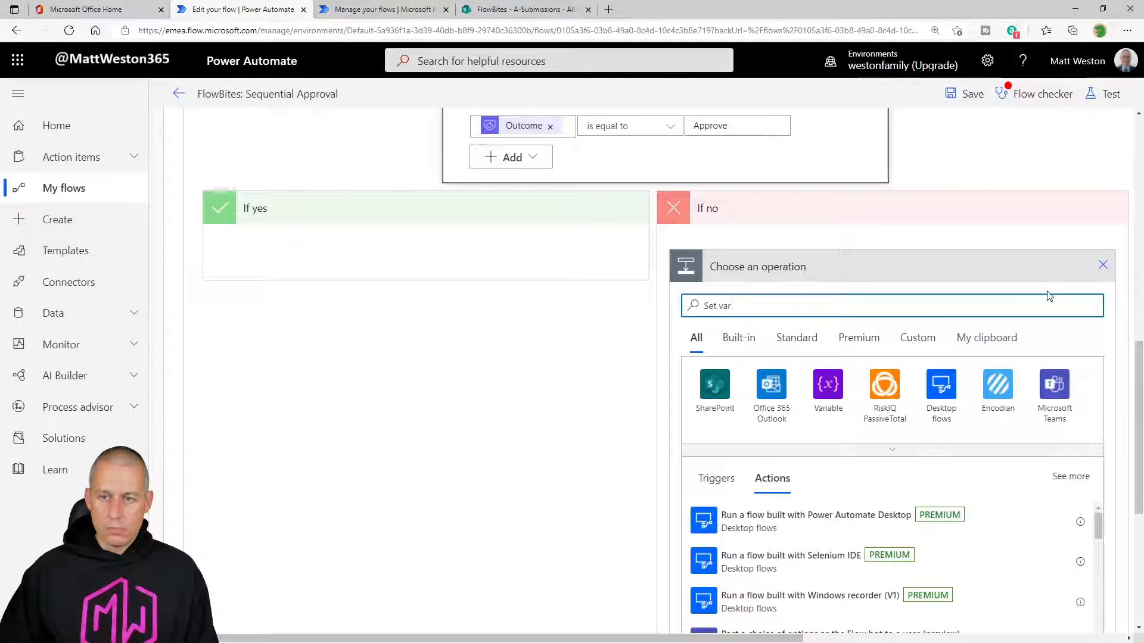
scroll(907, 461, "down", 4)
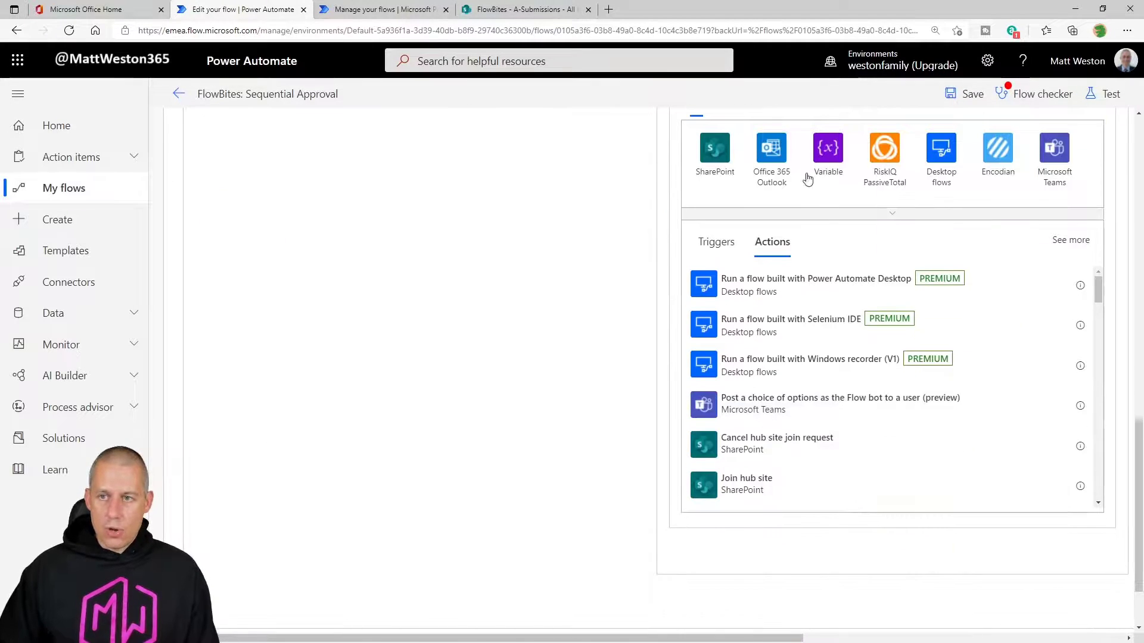
left_click(828, 155)
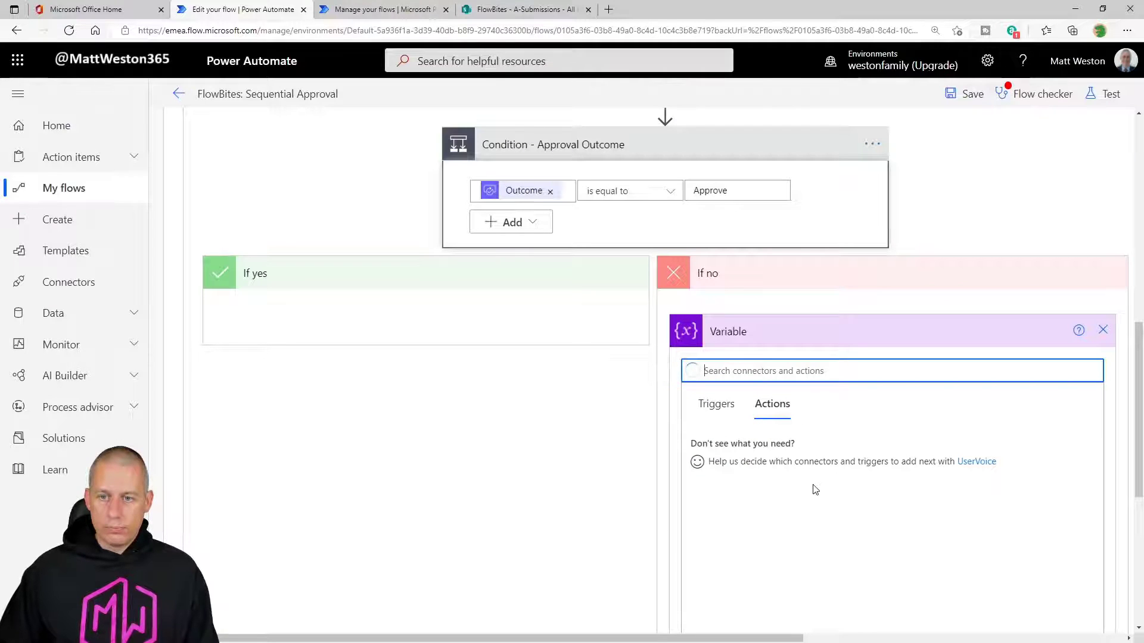
scroll(853, 497, "down", 3)
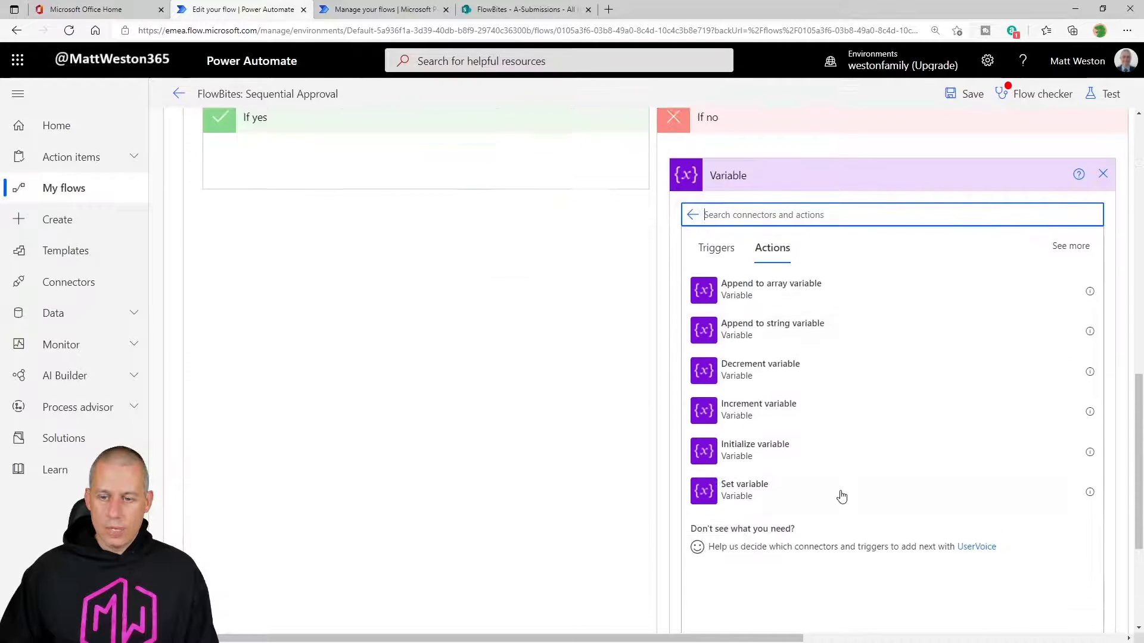
Have the Set variable action assign the expression false to the Run Approval Step variable.
left_click(846, 241)
left_click(858, 292)
left_click(840, 268)
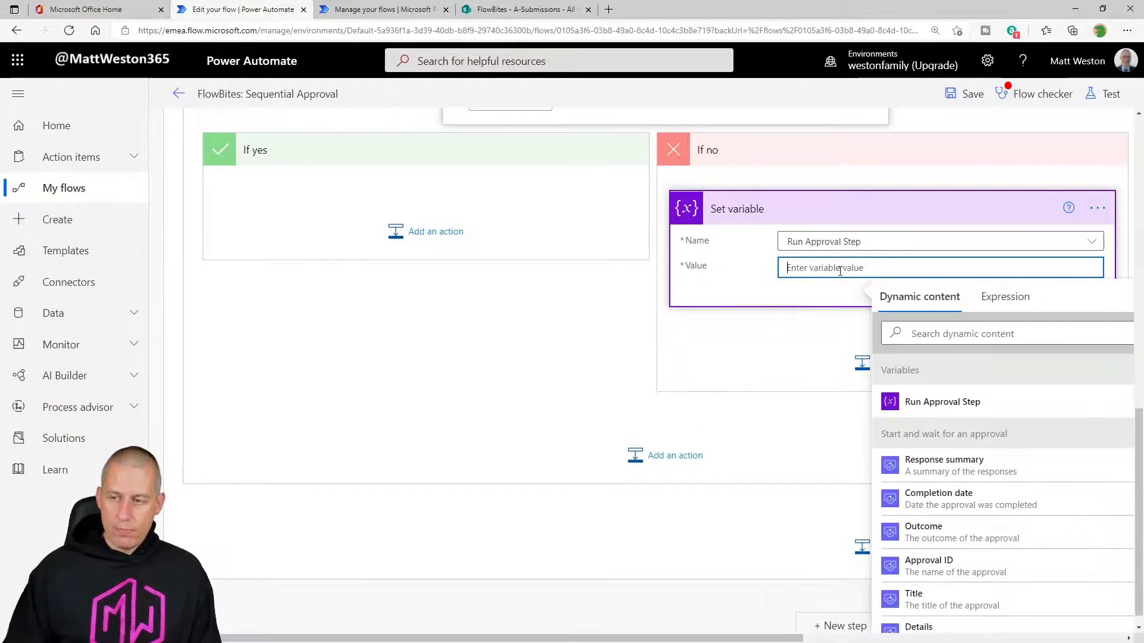
left_click(1000, 297)
type("$false")
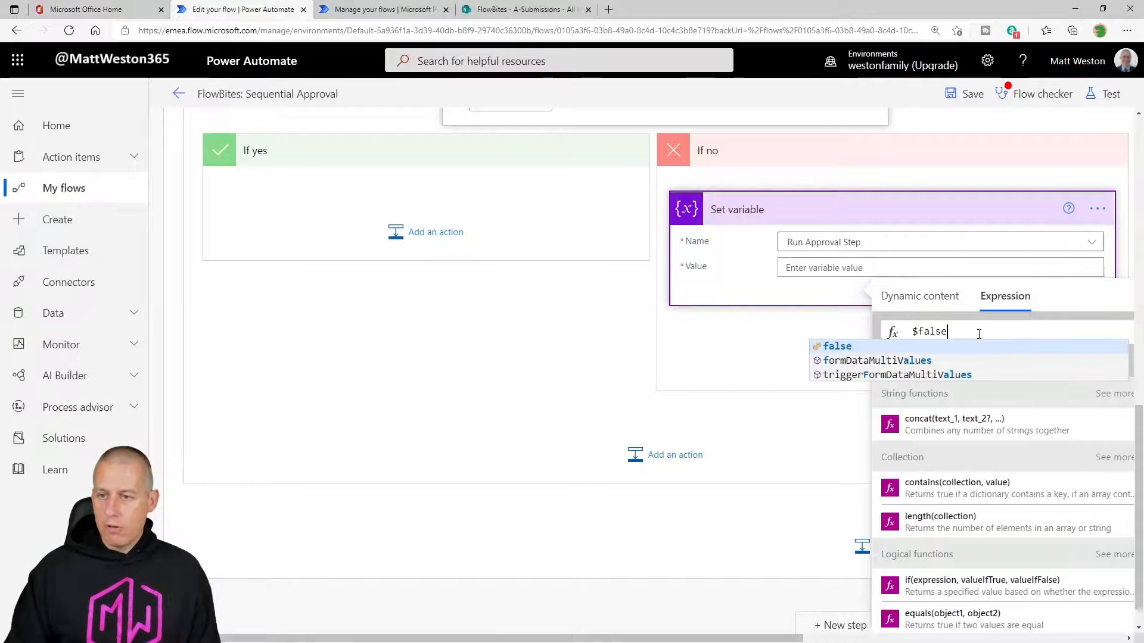
left_click(839, 352)
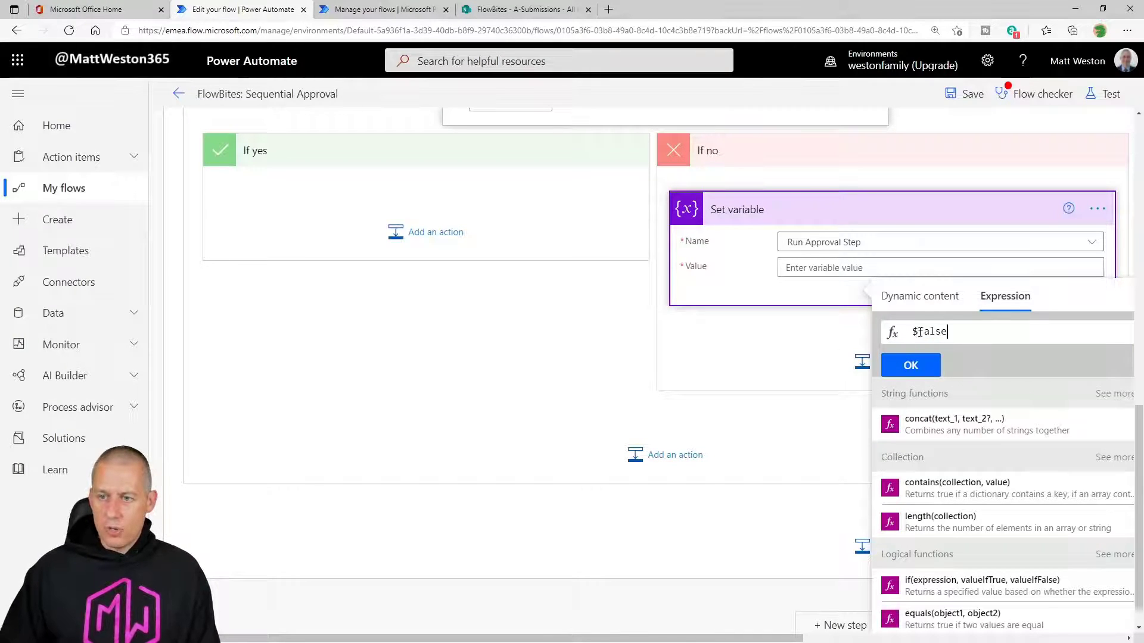
key("Delete")
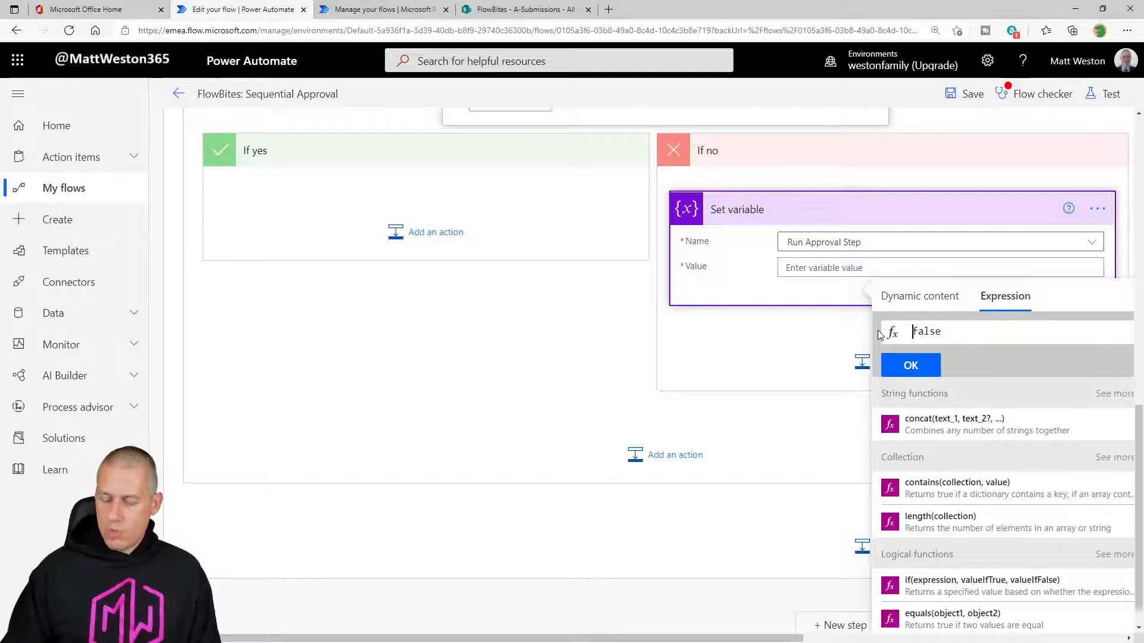
left_click(910, 365)
left_click(791, 335)
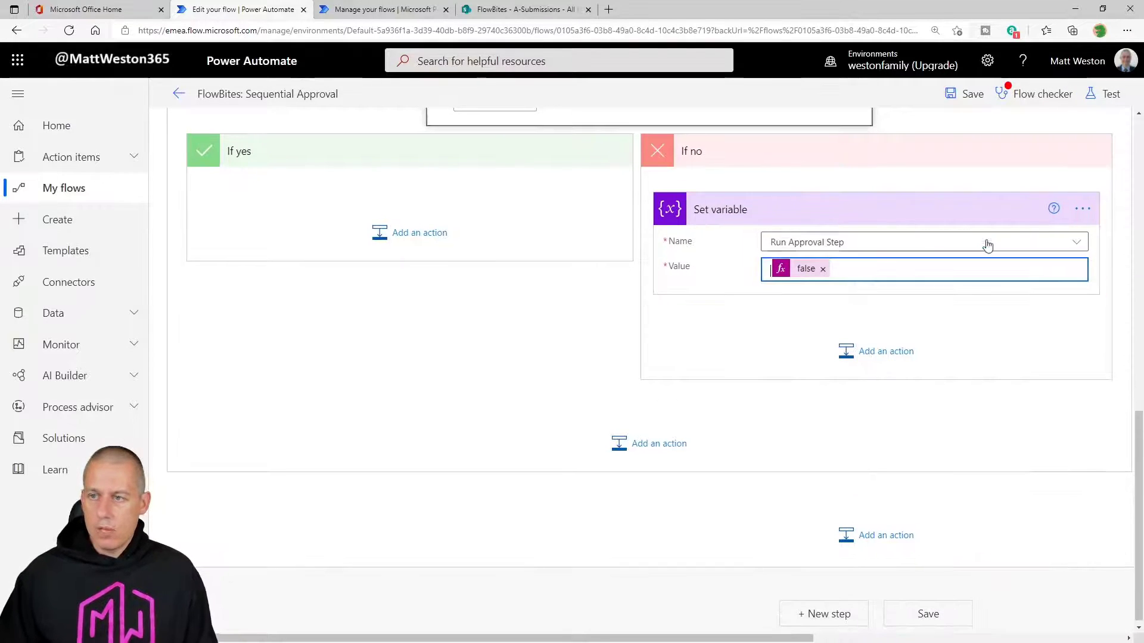
Rename the Set variable action as "Set variable - Don't Run Approval".
left_click(1080, 208)
left_click(962, 231)
left_click(817, 209)
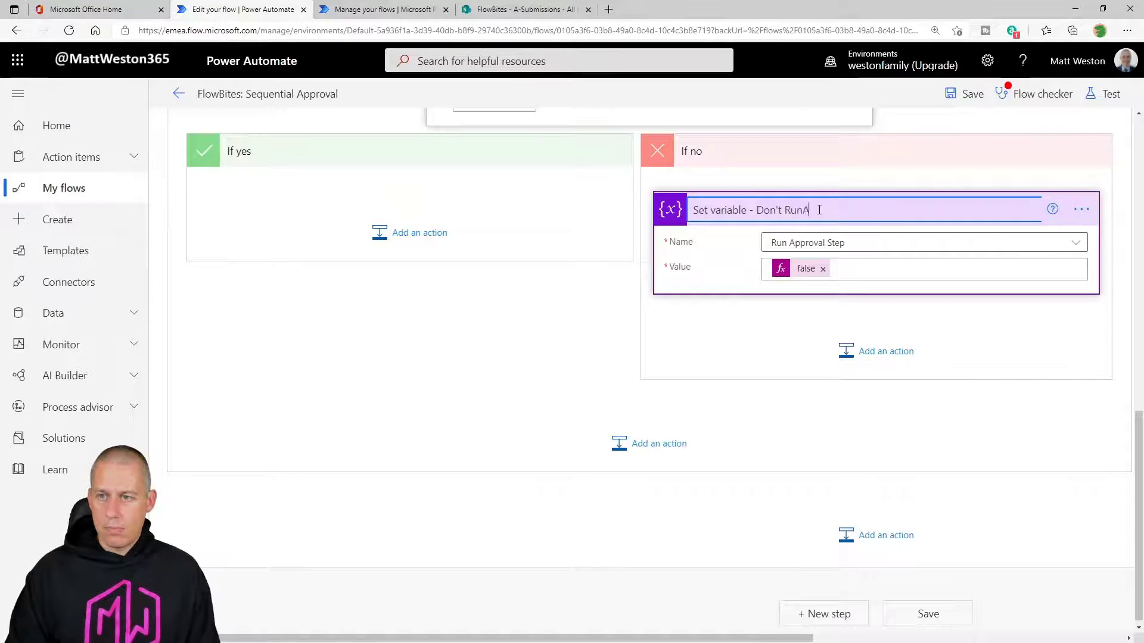
type("Don't Run Approval")
key("Return")
left_click(764, 339)
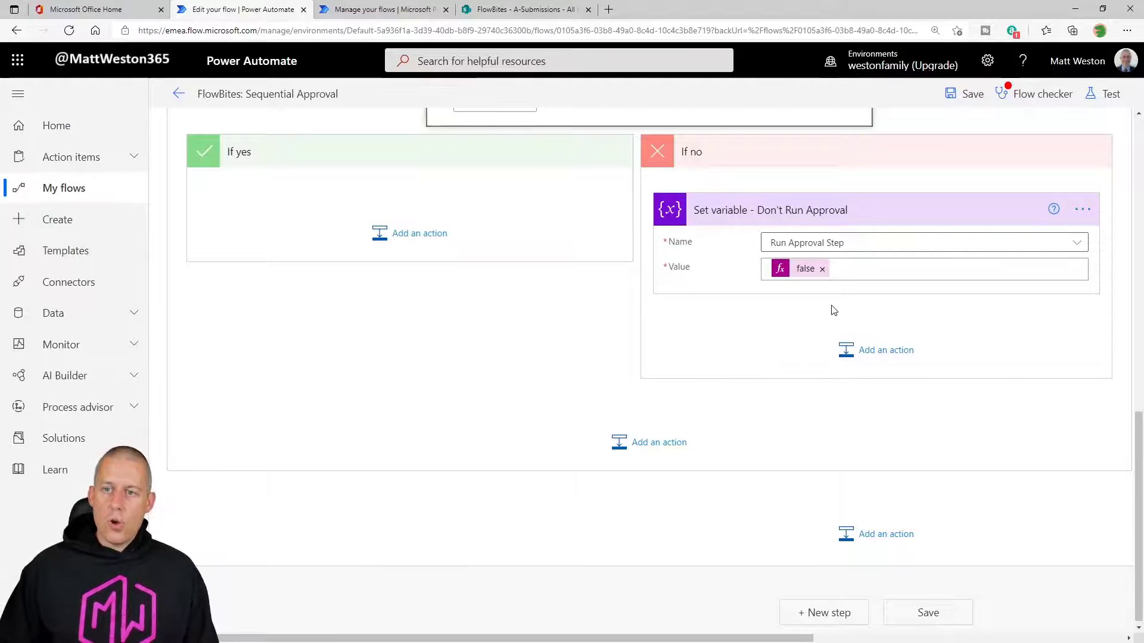
Review the nested approval conditions and save the flow.
scroll(833, 309, "up", 1)
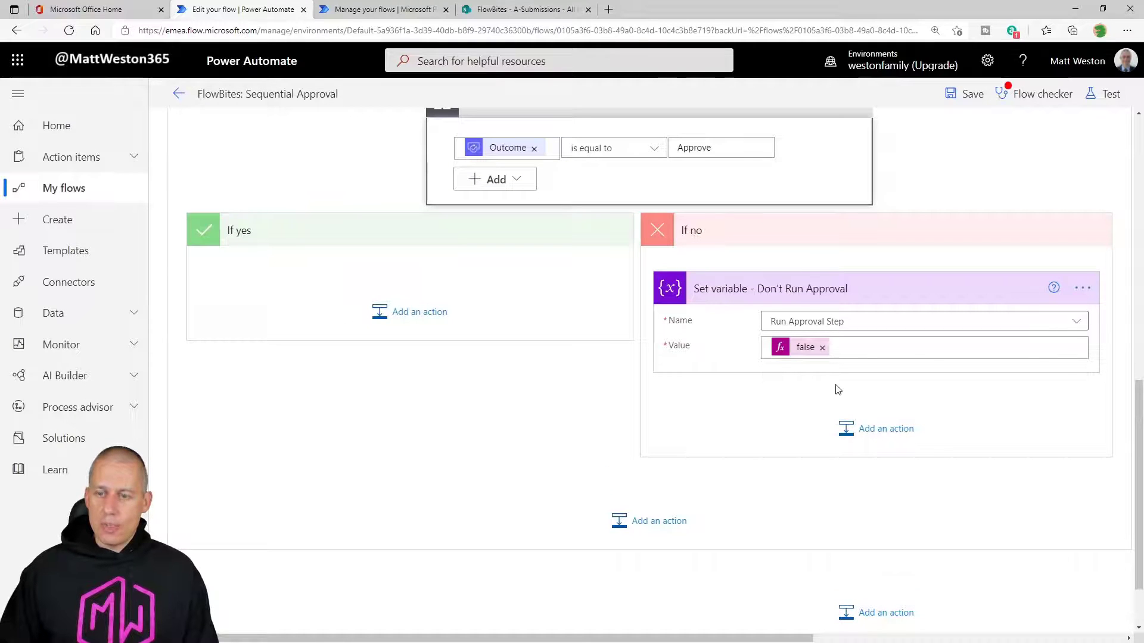
scroll(838, 392, "up", 5)
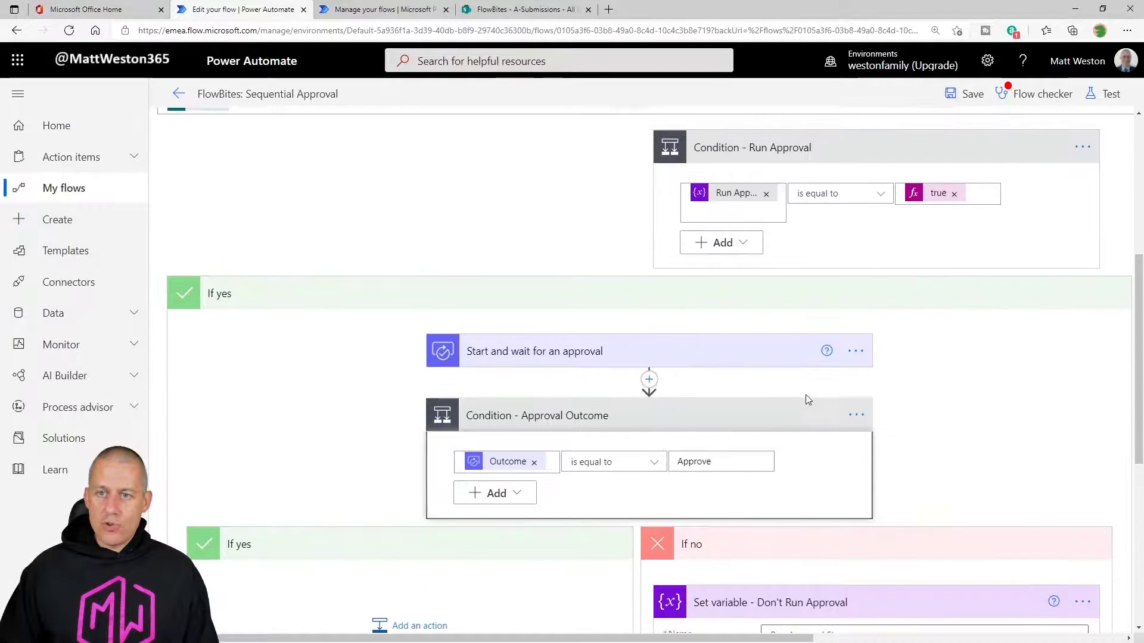
scroll(800, 158, "up", 1)
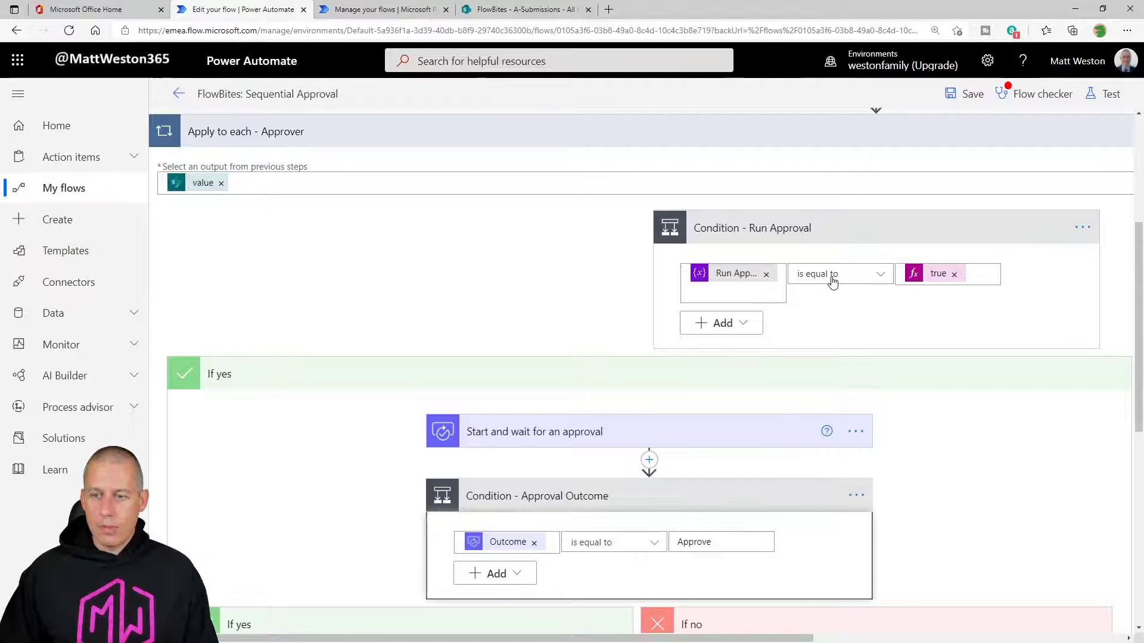
left_click(962, 97)
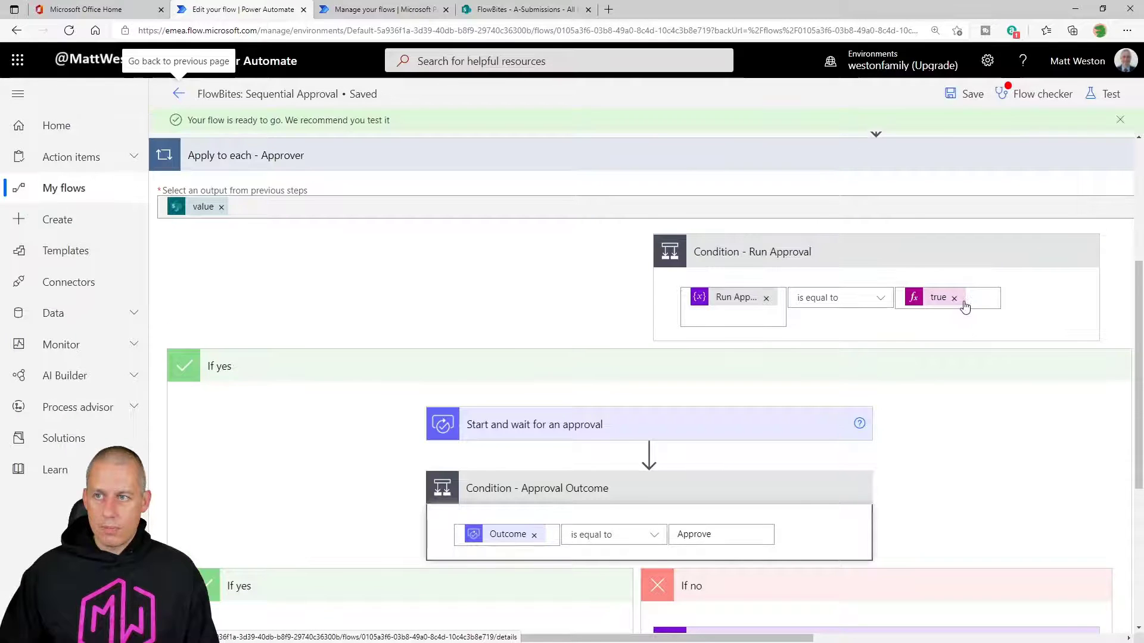
Test the flow automatically with a recently used trigger, choosing the most recent succeeded run.
left_click(1043, 94)
left_click(1120, 101)
left_click(1109, 92)
left_click(941, 170)
left_click(941, 198)
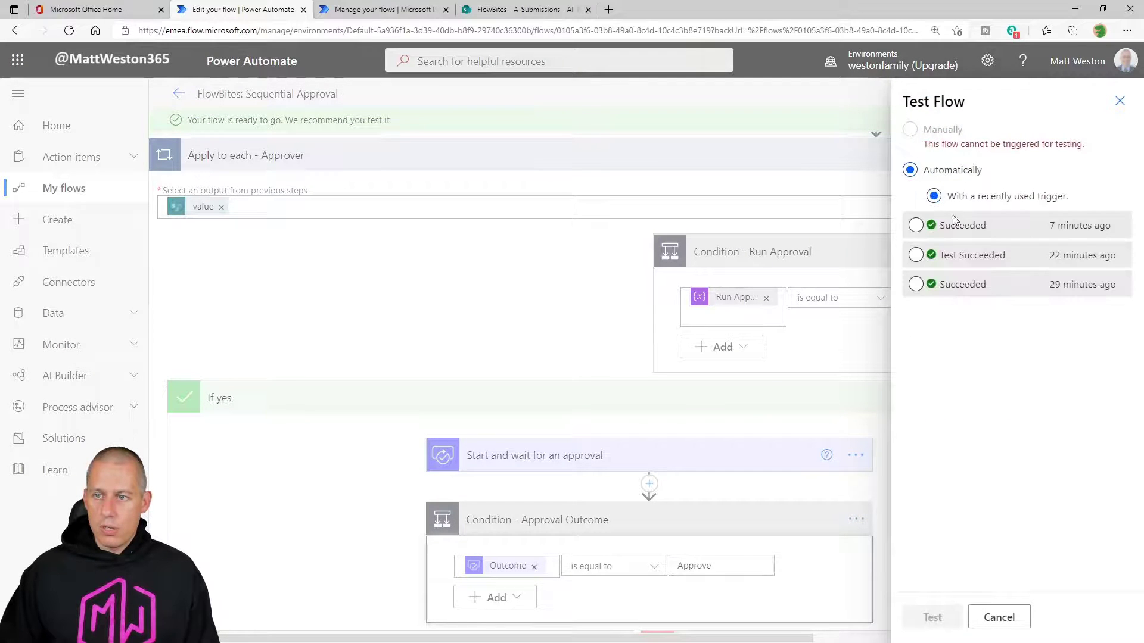
left_click(947, 229)
left_click(932, 617)
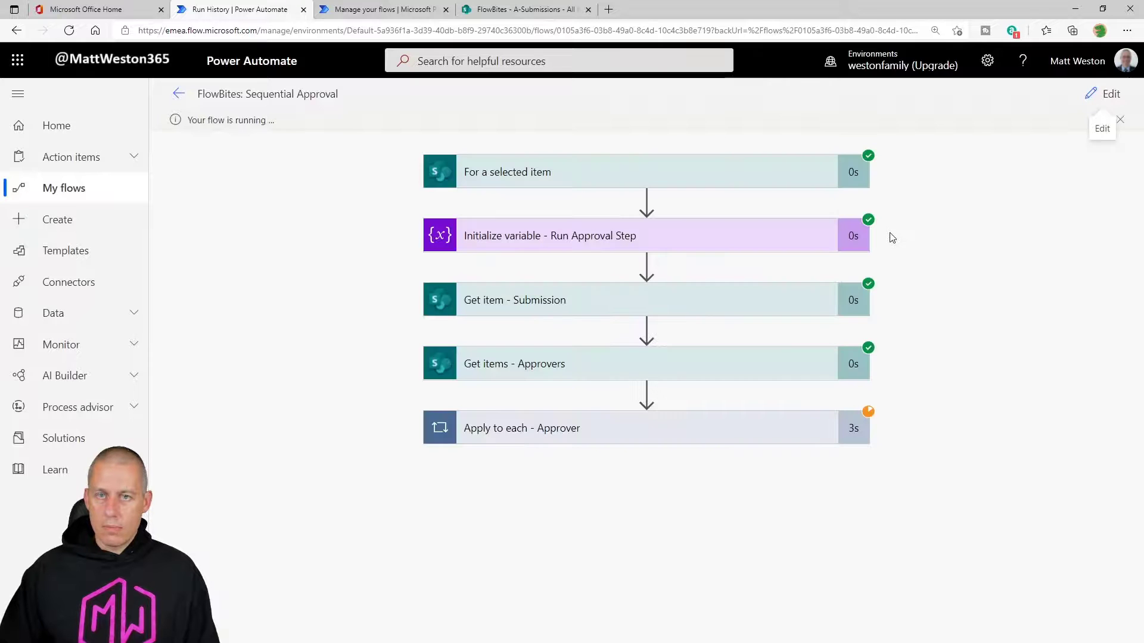
Inspect the running flow's Apply to each - Approver loop and the inputs of Initialize variable - Run Approval Step.
left_click(638, 435)
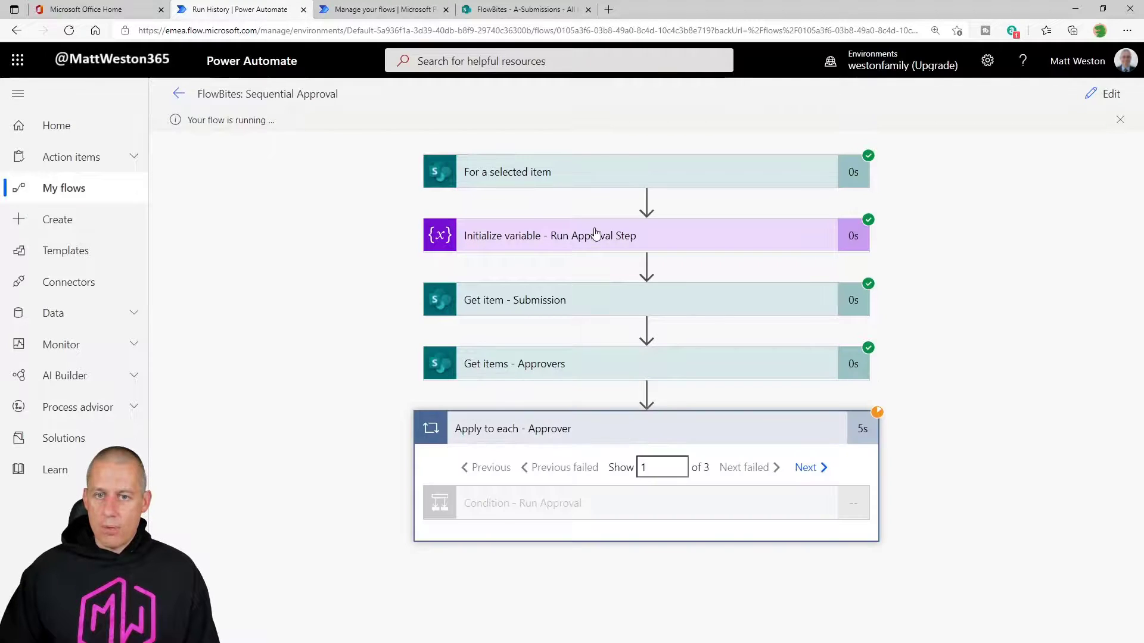
left_click(596, 232)
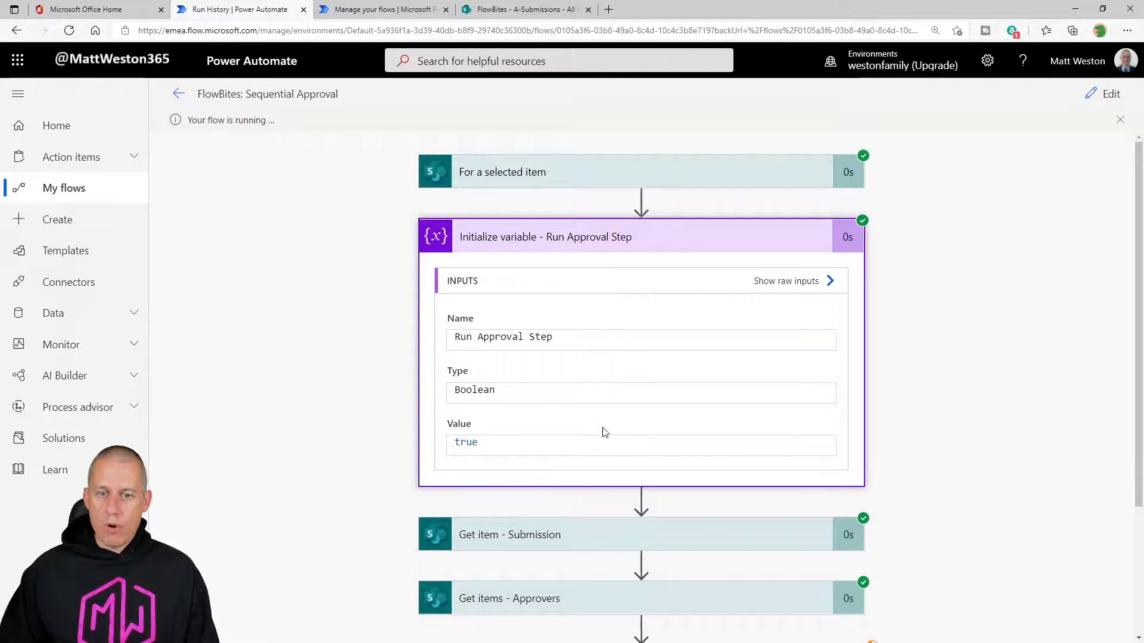
scroll(601, 400, "down", 3)
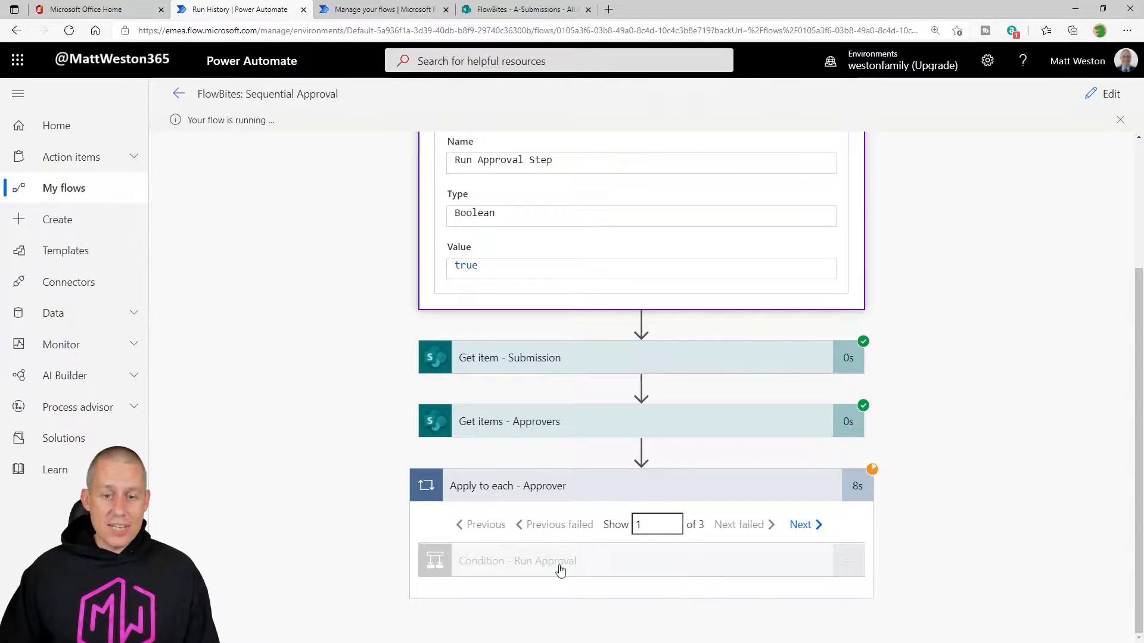
Reject the received request "Level 1: Approval for Item to Approve" and refresh the approvals to check for further requests.
left_click(382, 9)
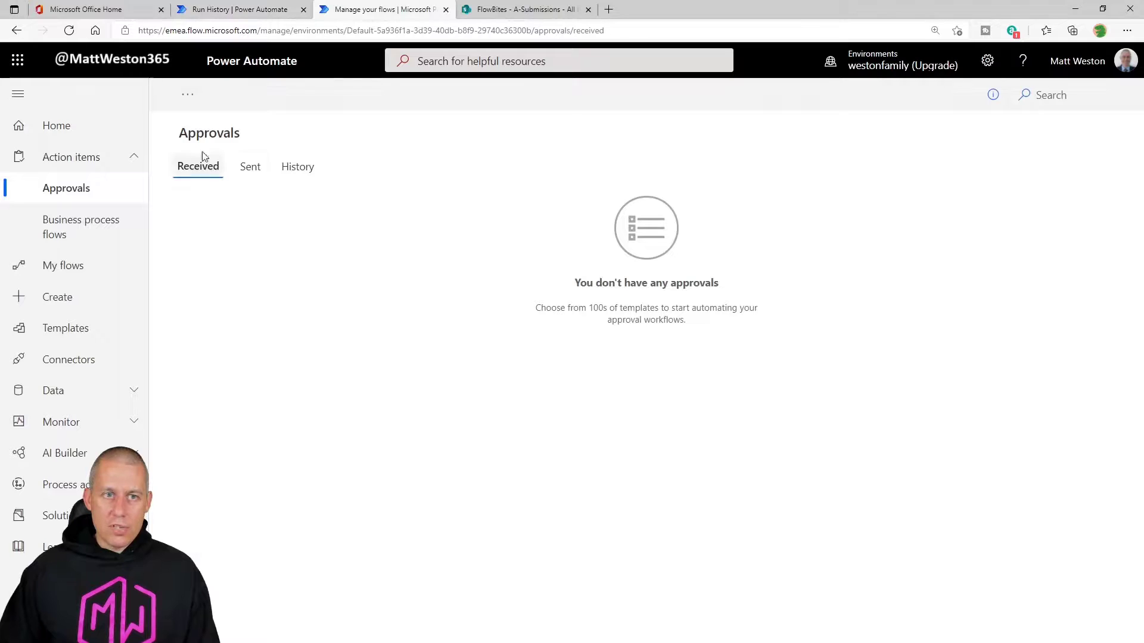
left_click(71, 34)
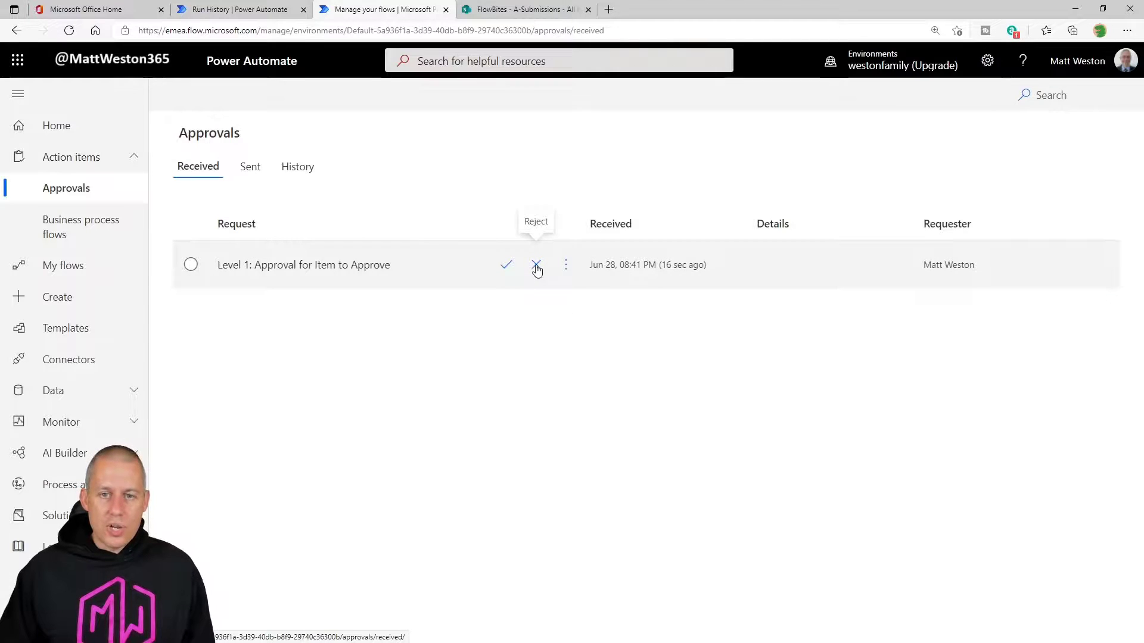
left_click(536, 266)
left_click(925, 617)
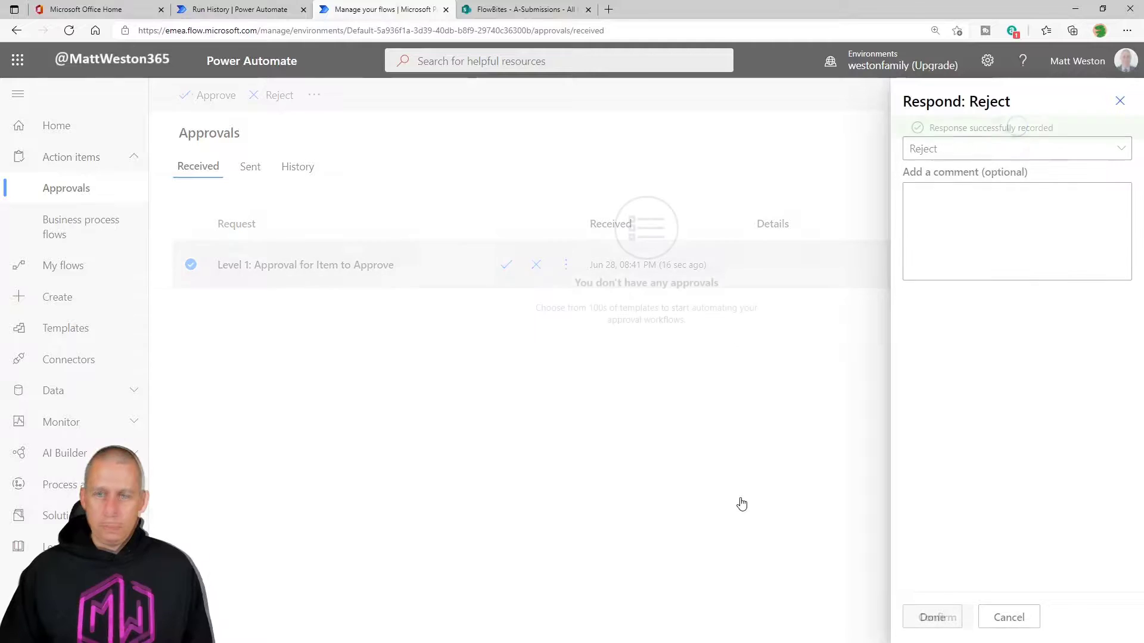
left_click(931, 618)
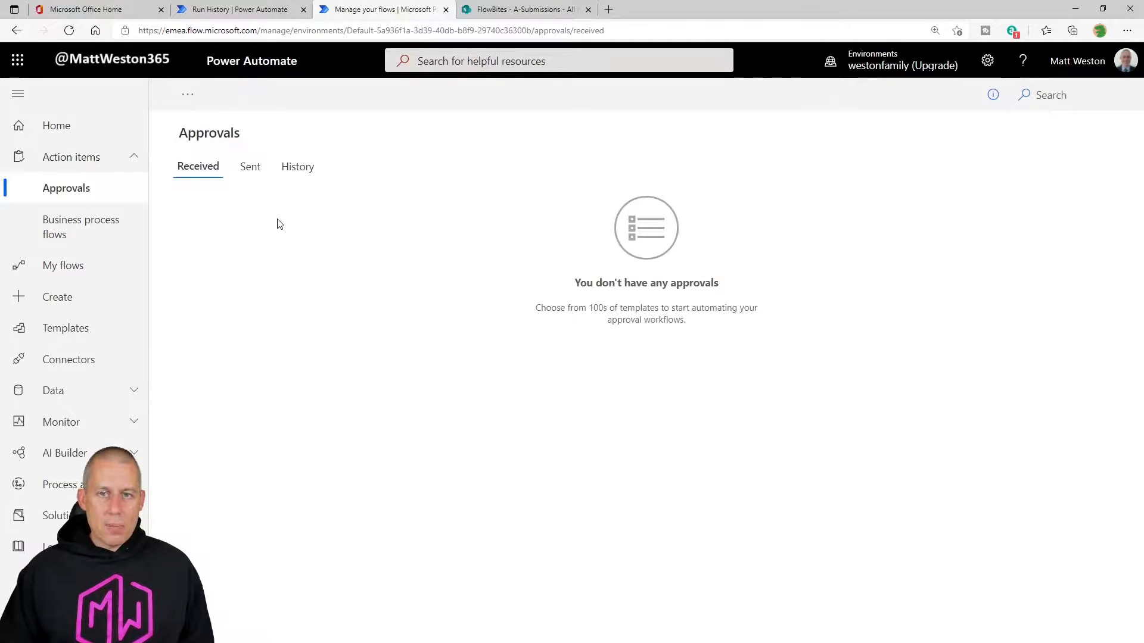
left_click(69, 31)
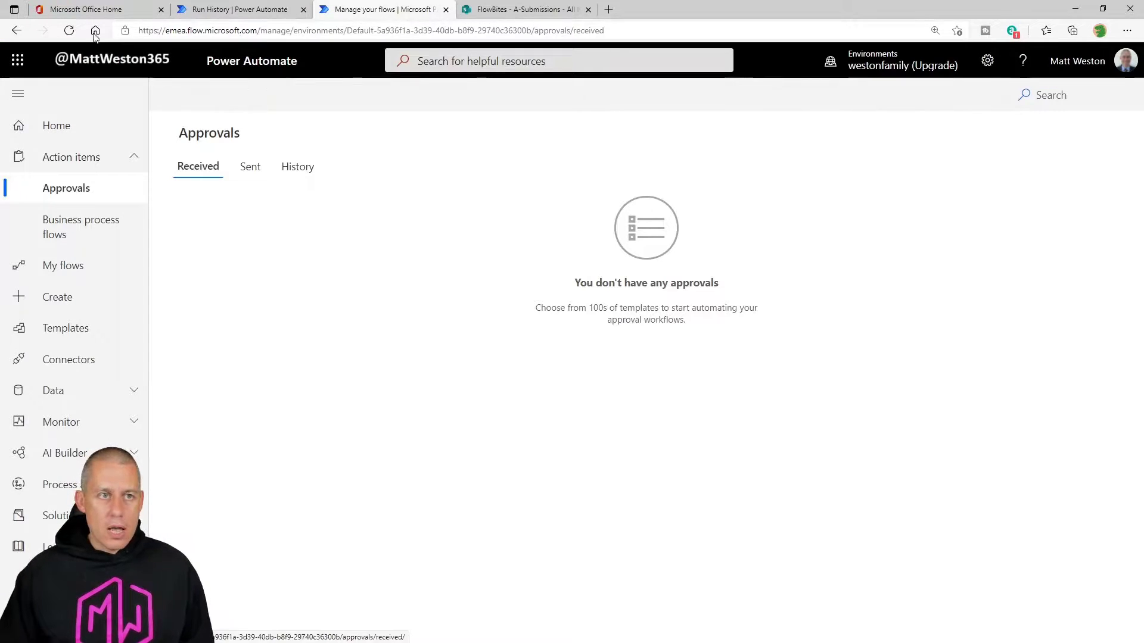
left_click(70, 32)
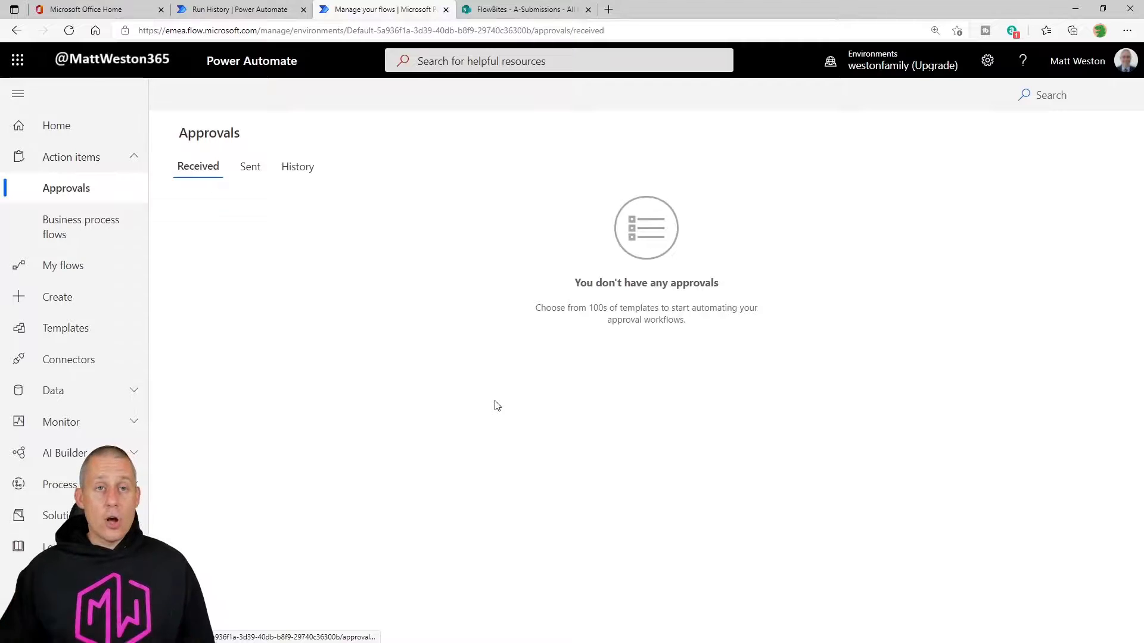
Return to the flow run and examine the Condition - Run Approval result for the first approver.
left_click(241, 10)
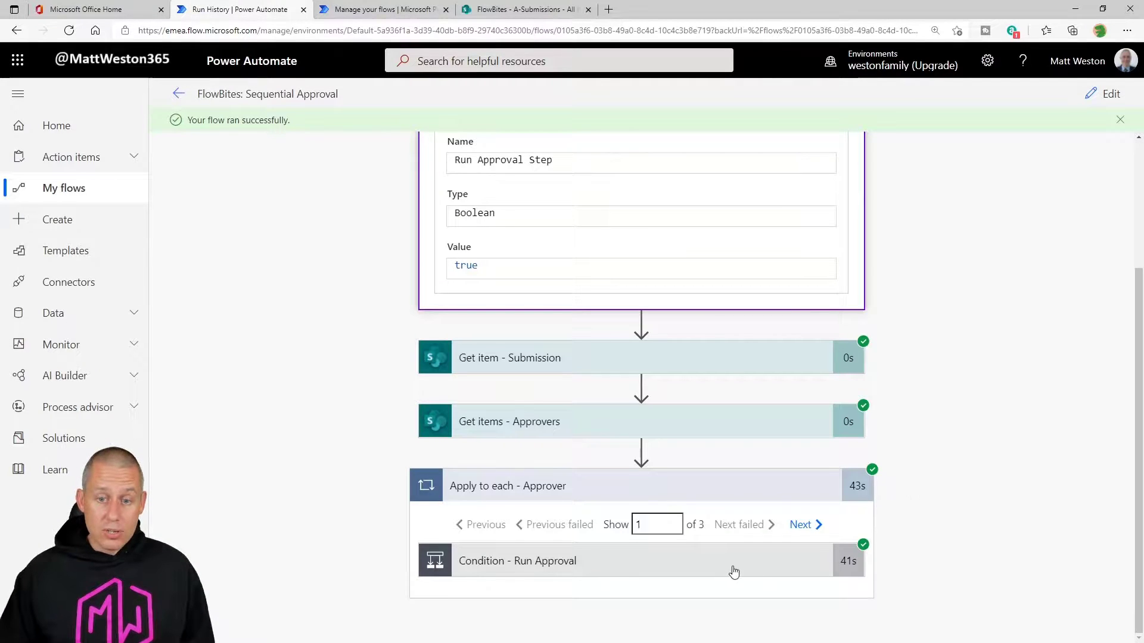
left_click(659, 568)
scroll(901, 525, "down", 3)
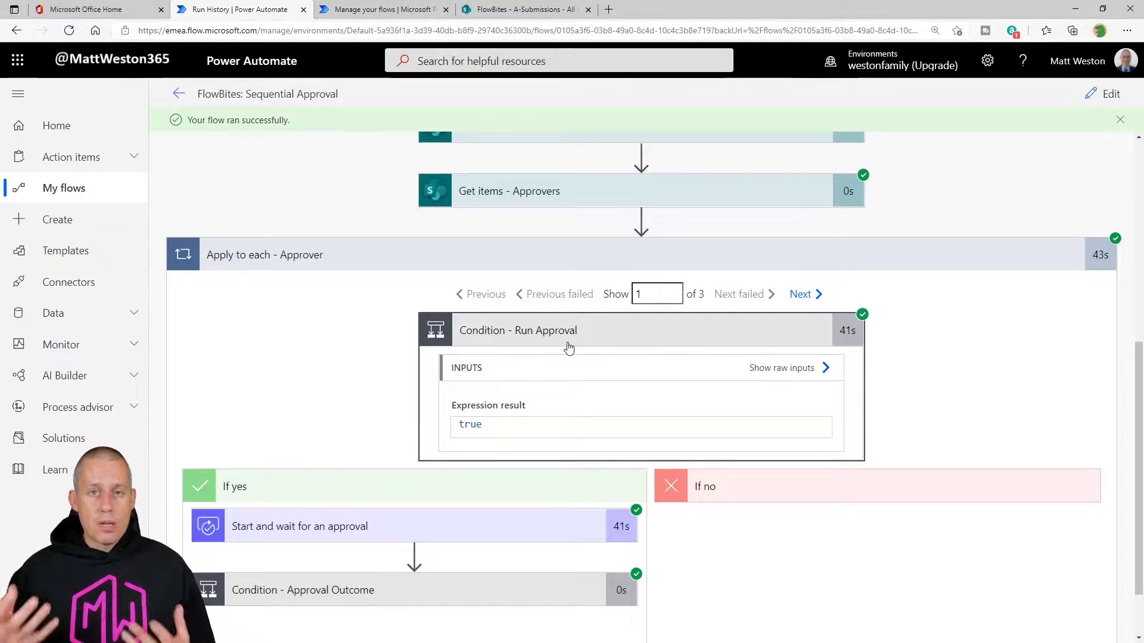
scroll(569, 348, "down", 1)
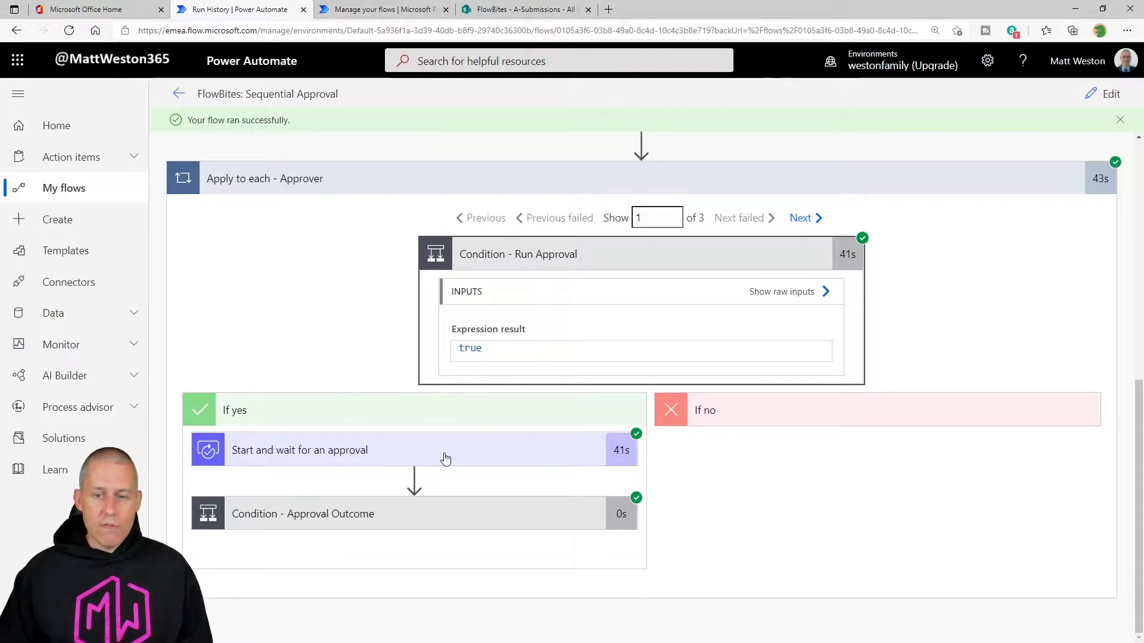
Examine the Condition - Approval Outcome result and the Set variable - Don't Run Approval details for the first approver.
left_click(582, 528)
scroll(581, 533, "down", 3)
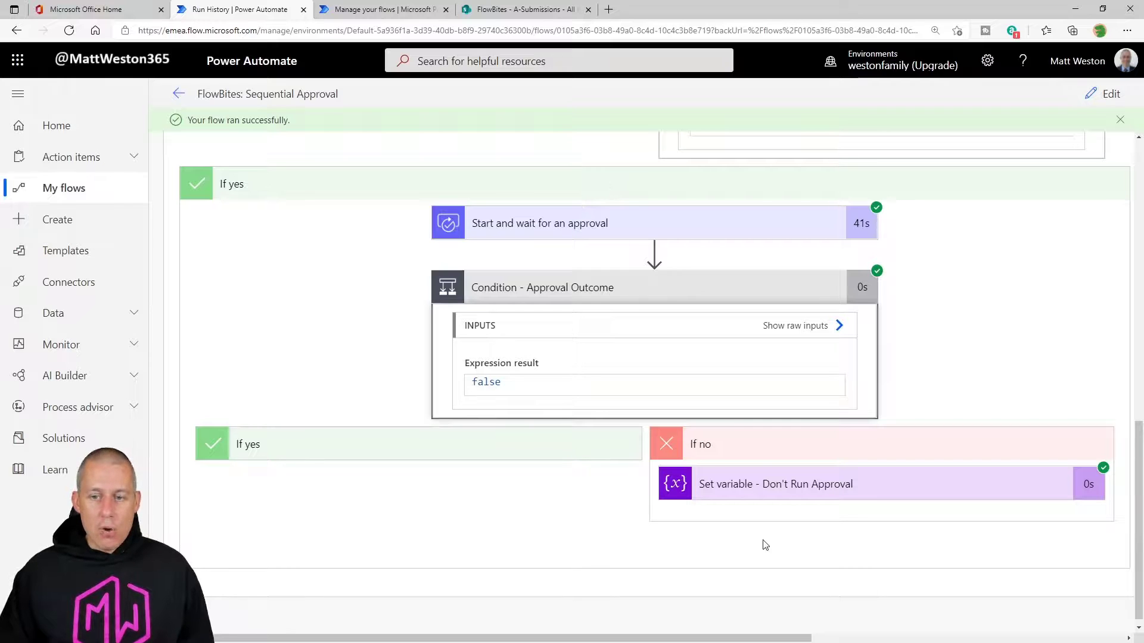
left_click(792, 483)
scroll(850, 521, "down", 3)
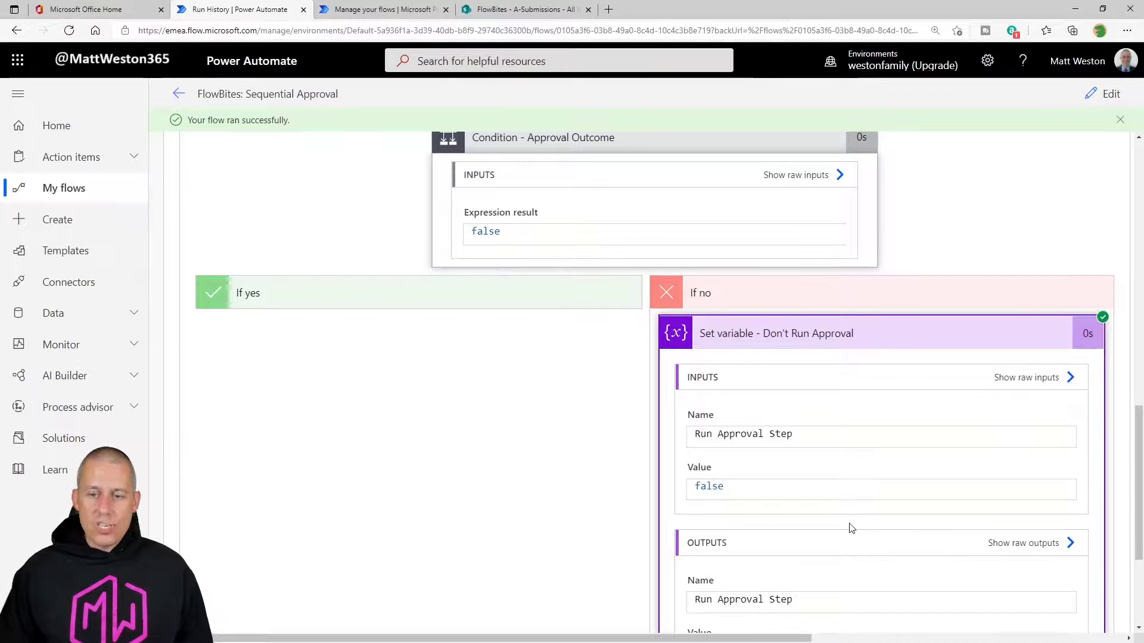
scroll(815, 516, "up", 7)
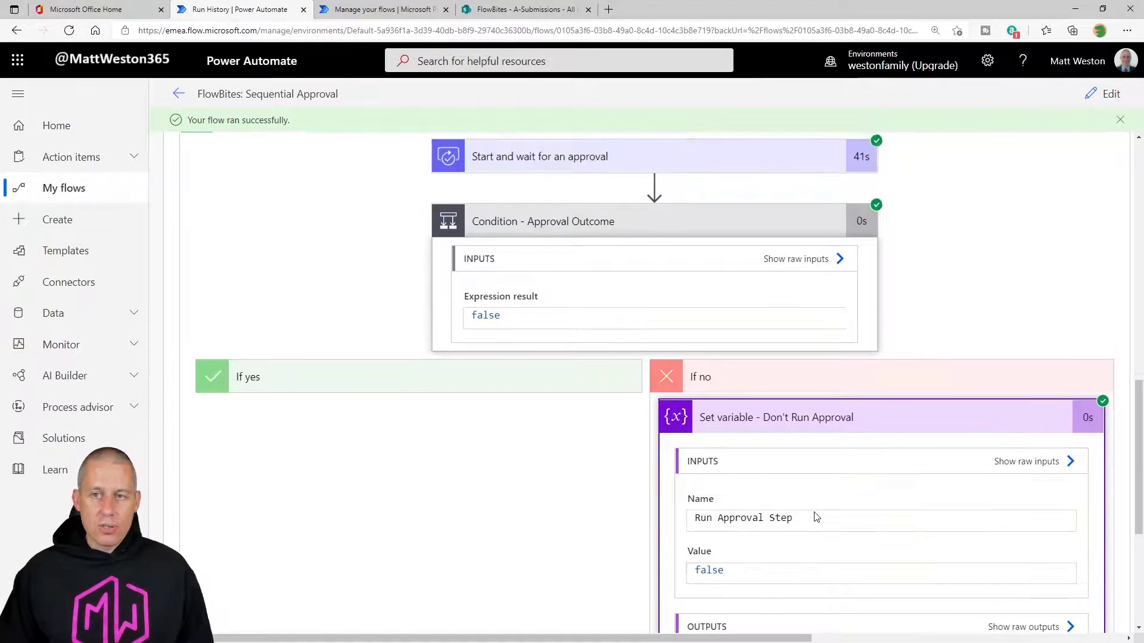
Collapse the approval outcome details and show iteration 2 of the Apply to each - Approver loop.
left_click(728, 464)
left_click(728, 464)
left_click(686, 528)
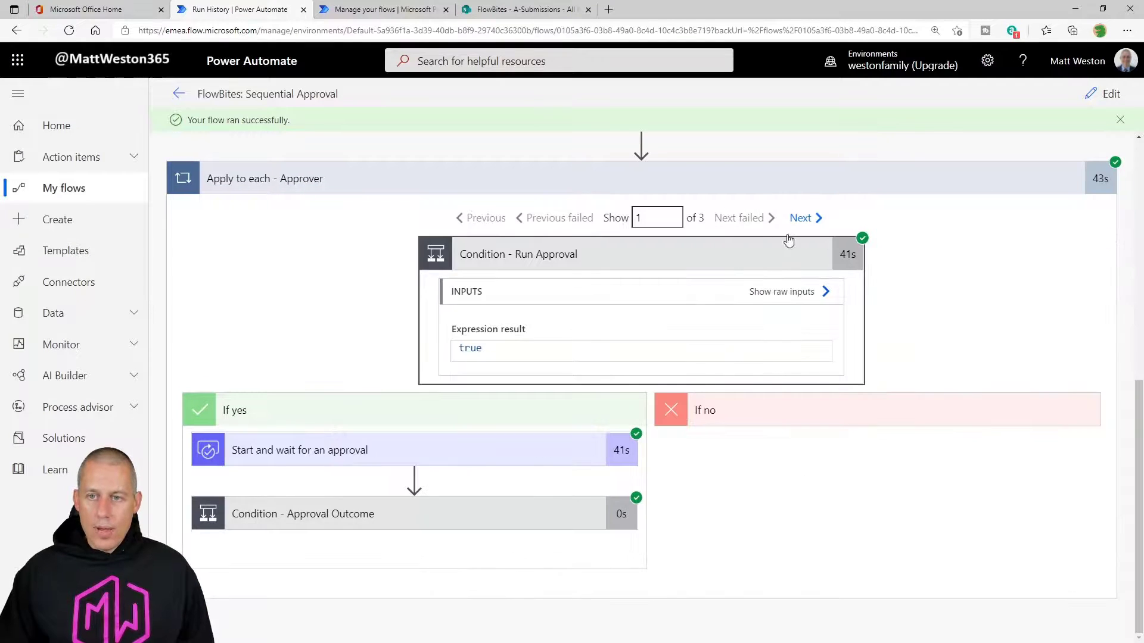
left_click(806, 223)
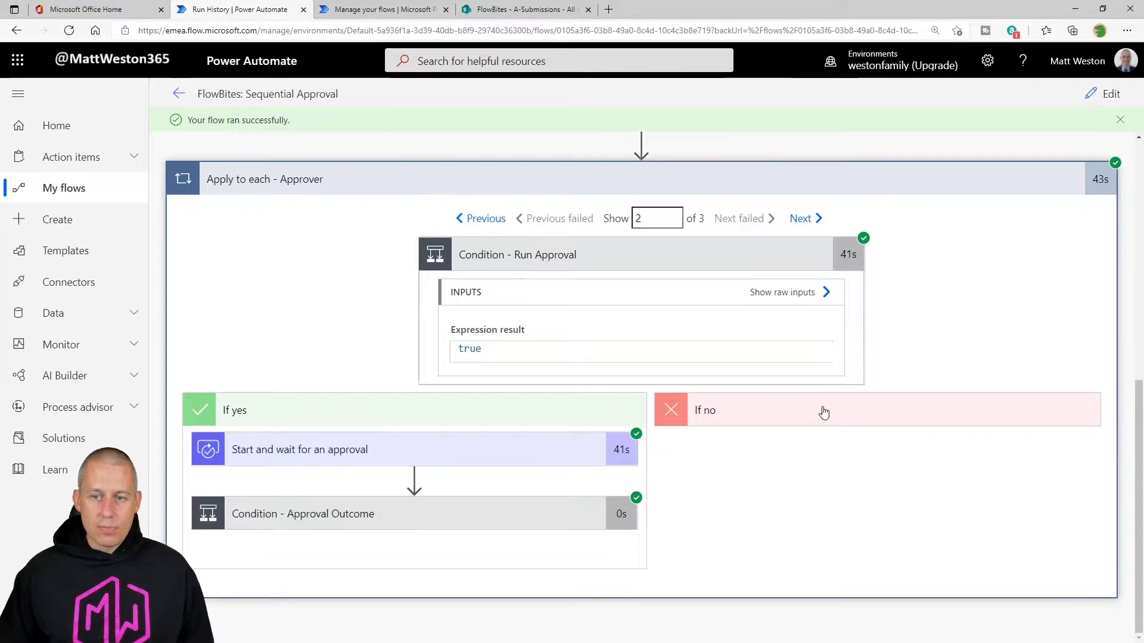